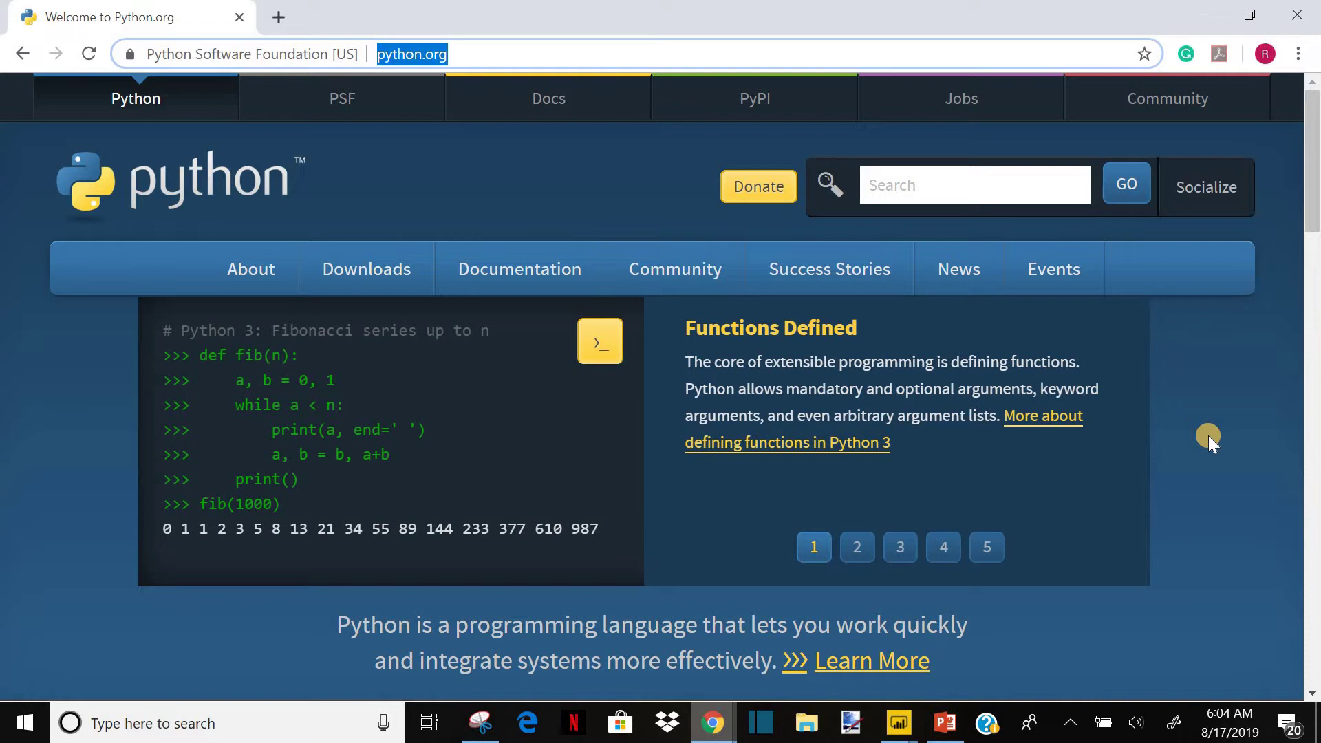
- Search Windows for cmd and open the Command Prompt
{"action": "left_click", "coordinate": [1208, 435]}
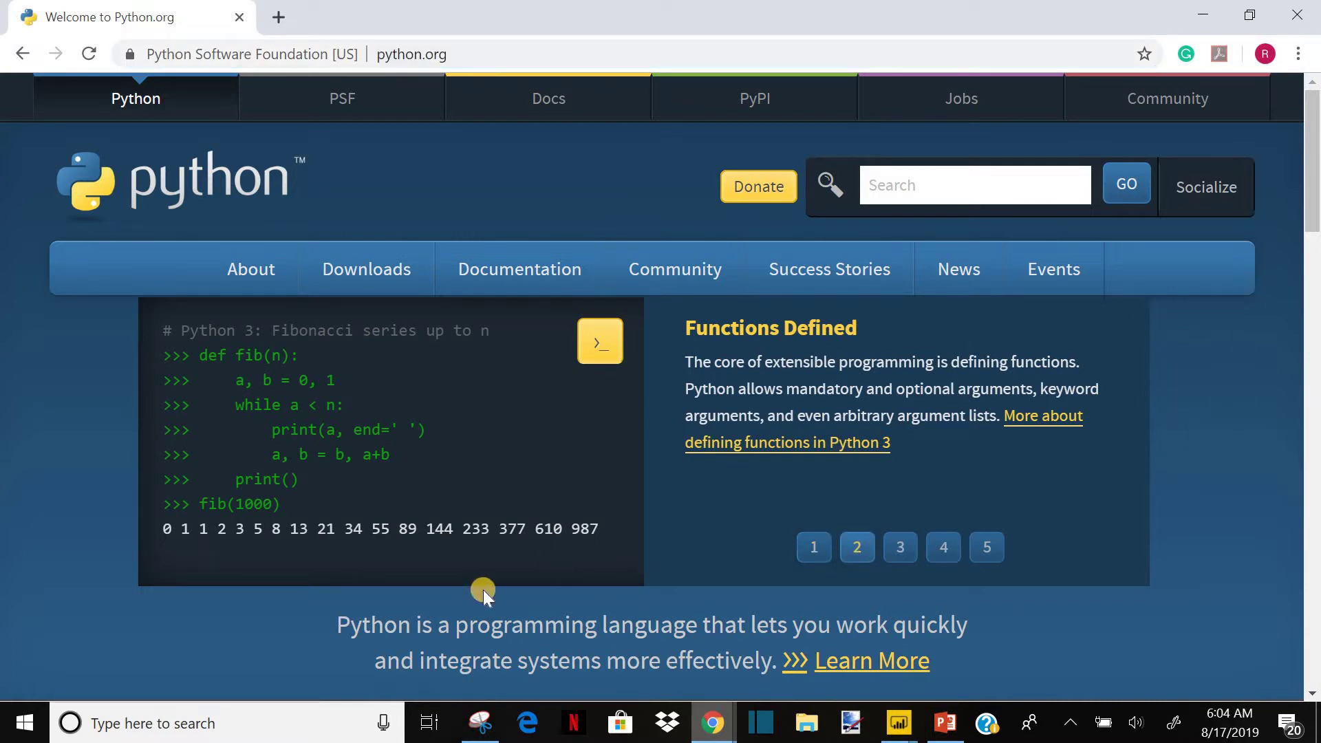
{"action": "left_click", "coordinate": [201, 723]}
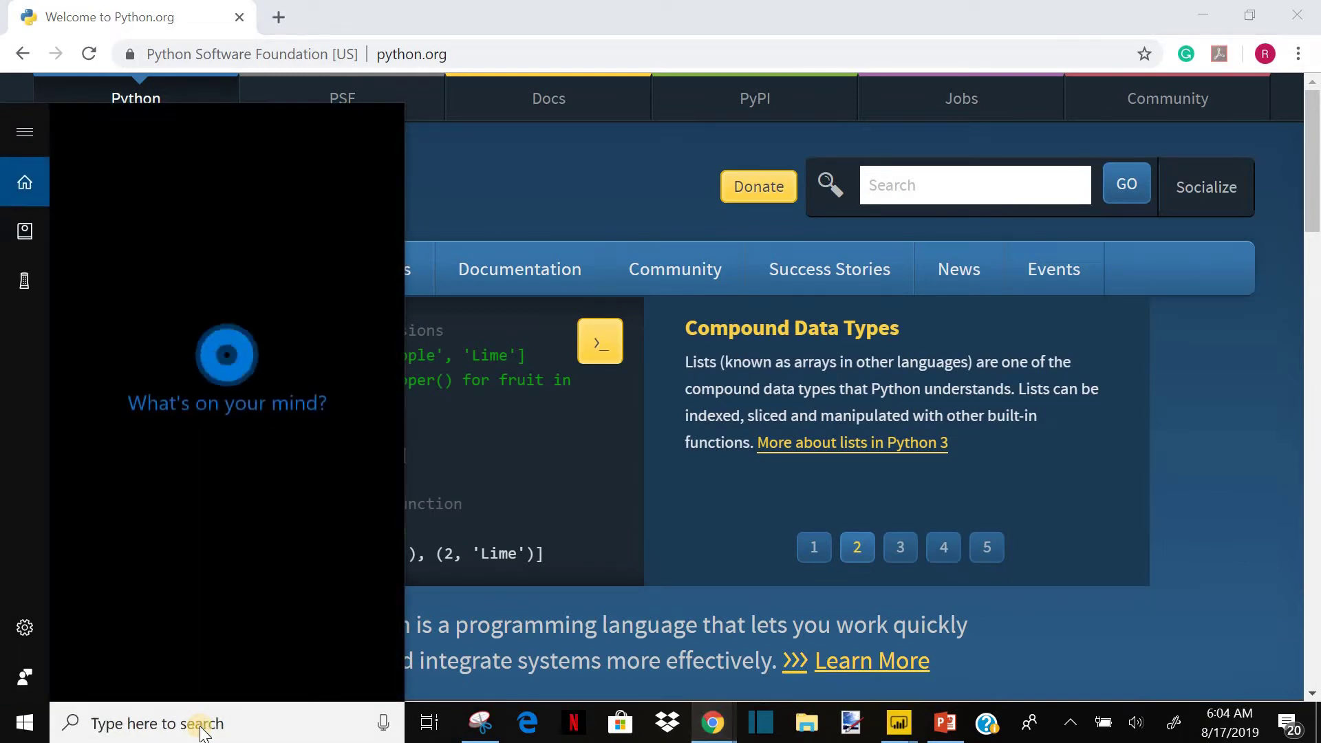
{"action": "type", "text": "cmd"}
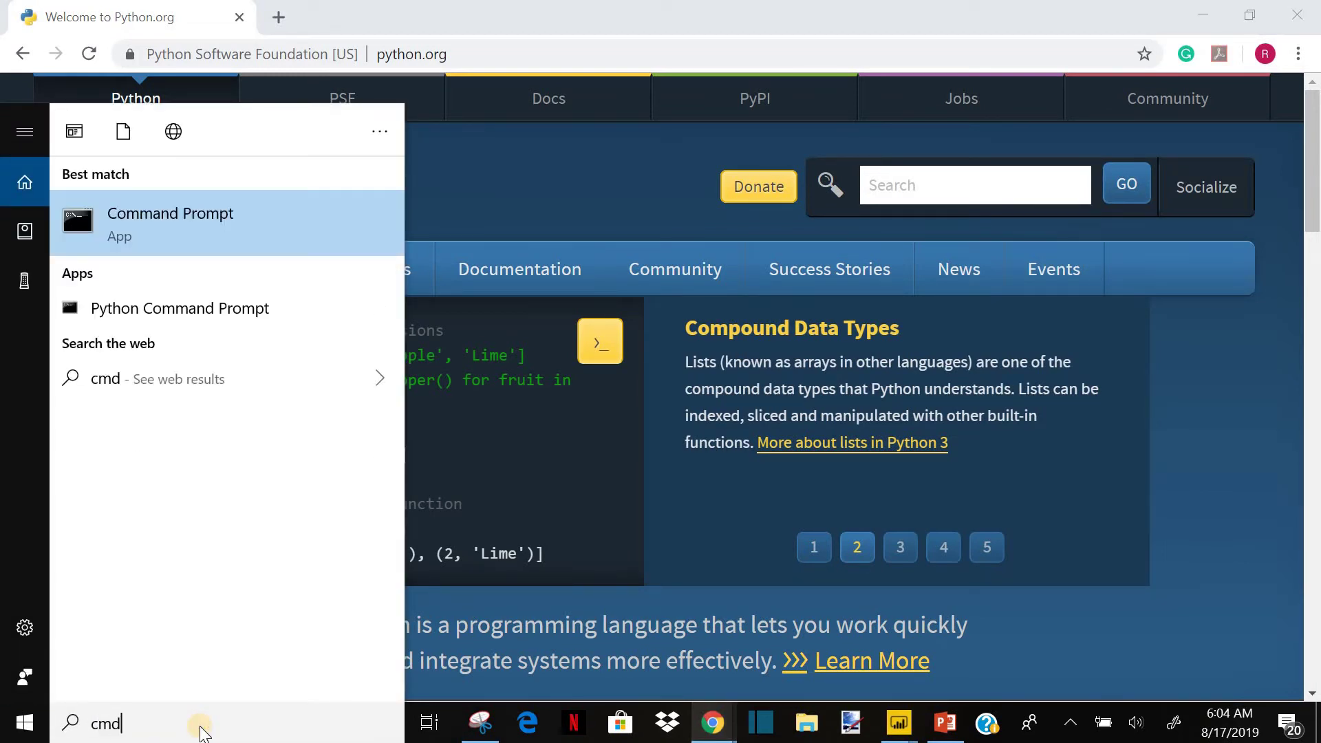
{"action": "left_click", "coordinate": [185, 225]}
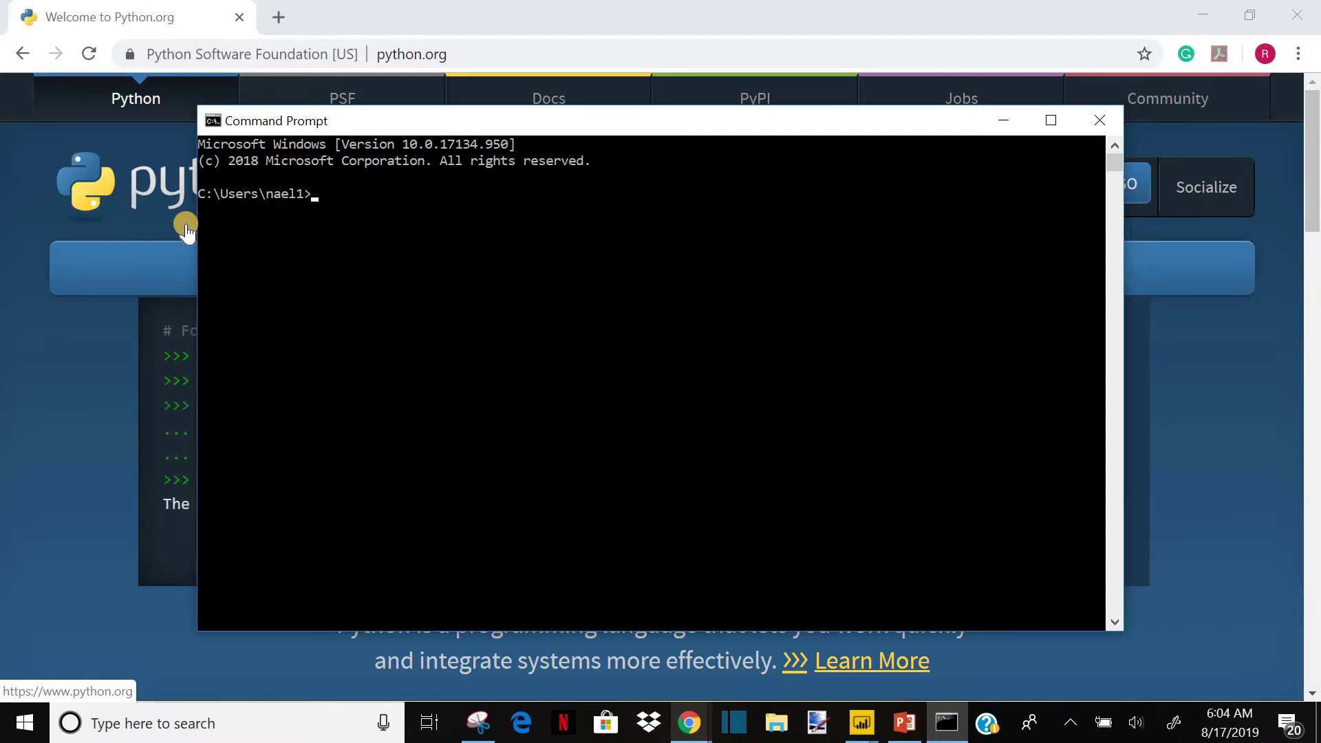
- Install the matplotlib package with pip
{"action": "type", "text": "pip install"}
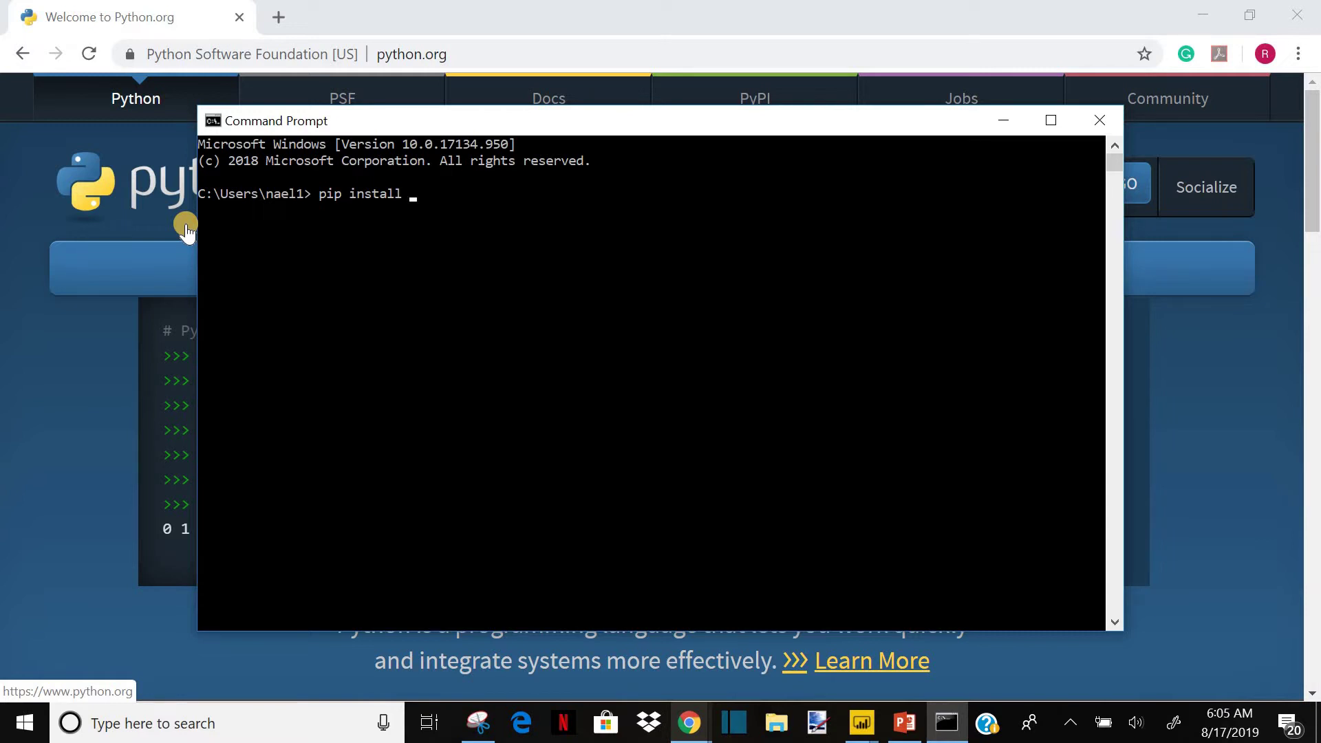
{"action": "type", "text": "m"}
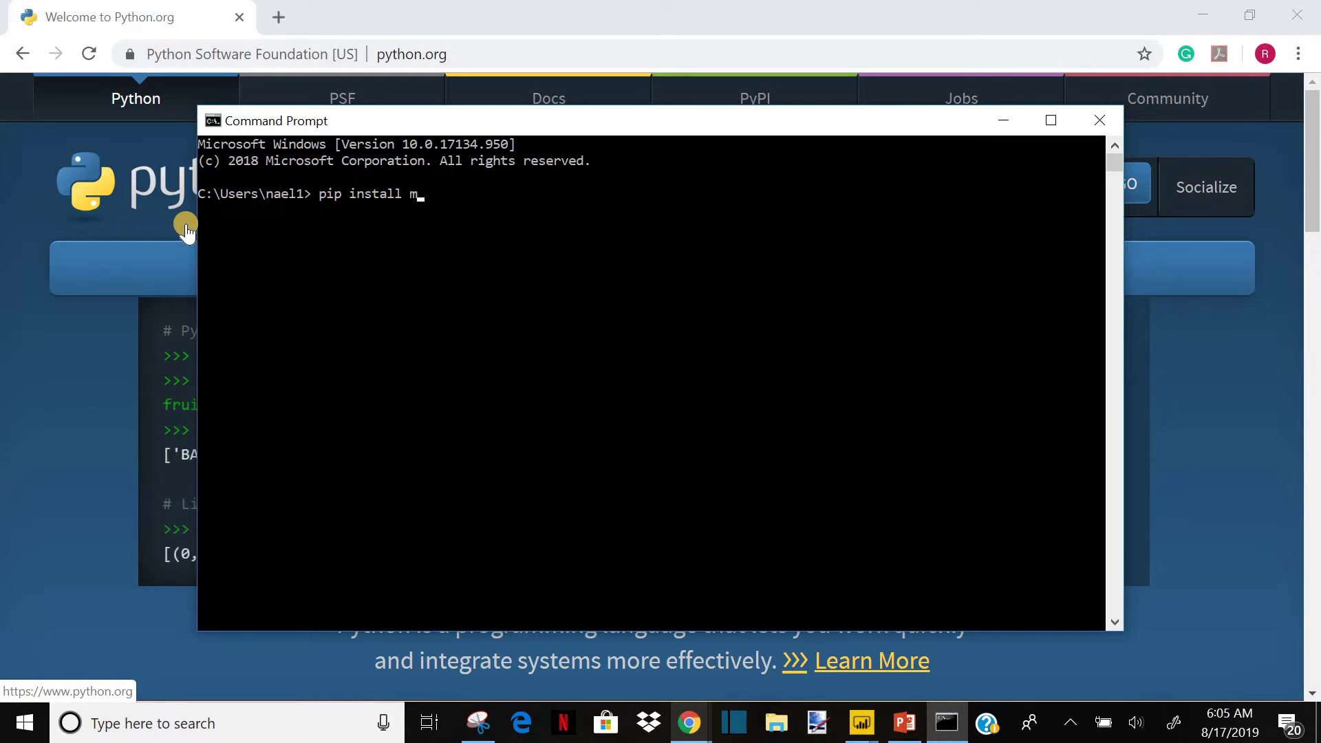
{"action": "type", "text": "atplotlib"}
{"action": "key", "text": "Return"}
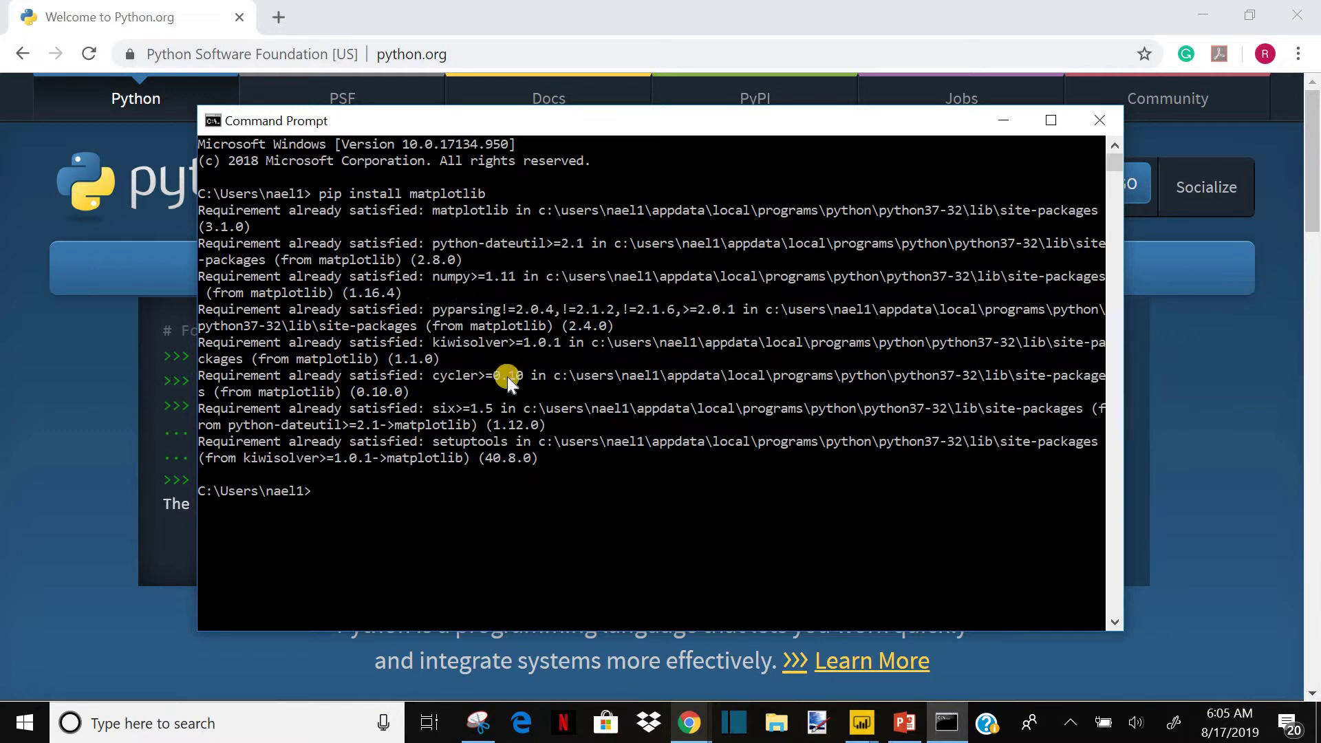
- Install the pandas package and the seaborn package with pip
{"action": "type", "text": "pip install pandas"}
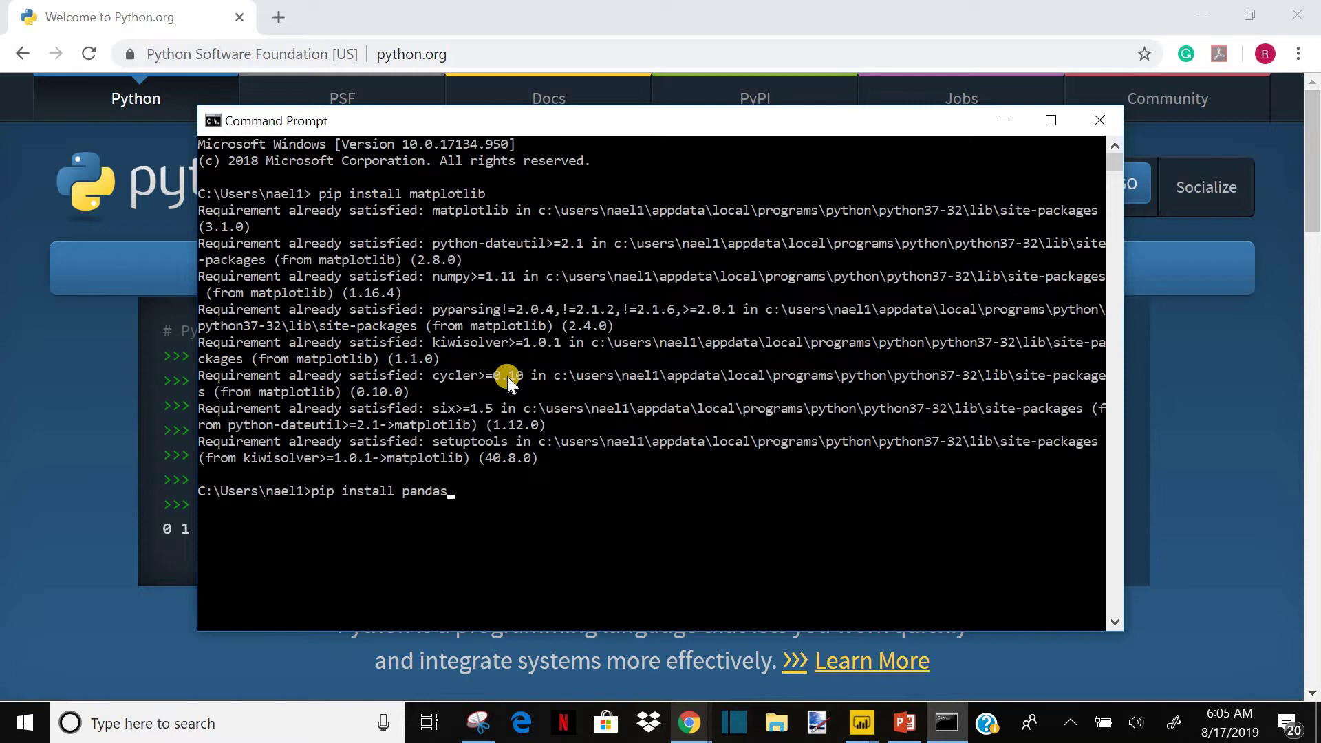
{"action": "key", "text": "Return"}
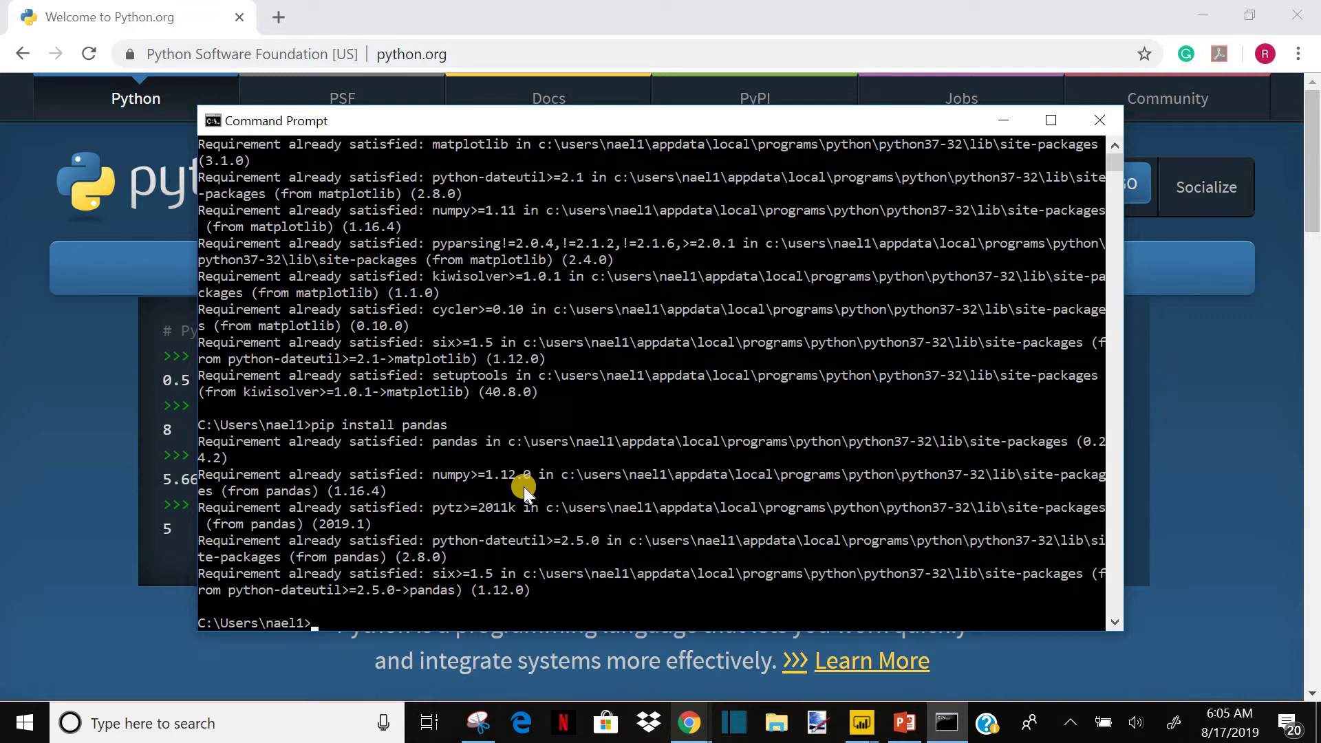
{"action": "type", "text": "pip insa"}
{"action": "key", "text": "BackSpace"}
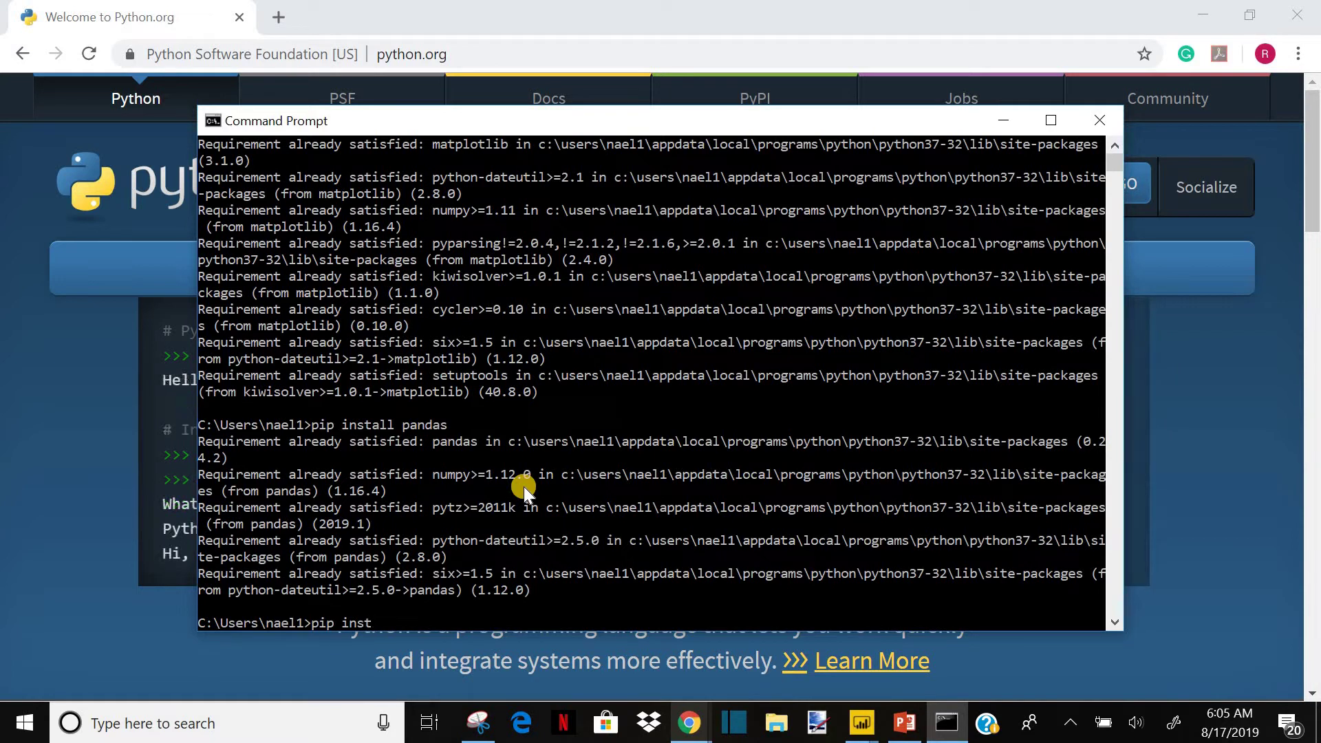
{"action": "type", "text": "tall seaborn"}
{"action": "key", "text": "Return"}
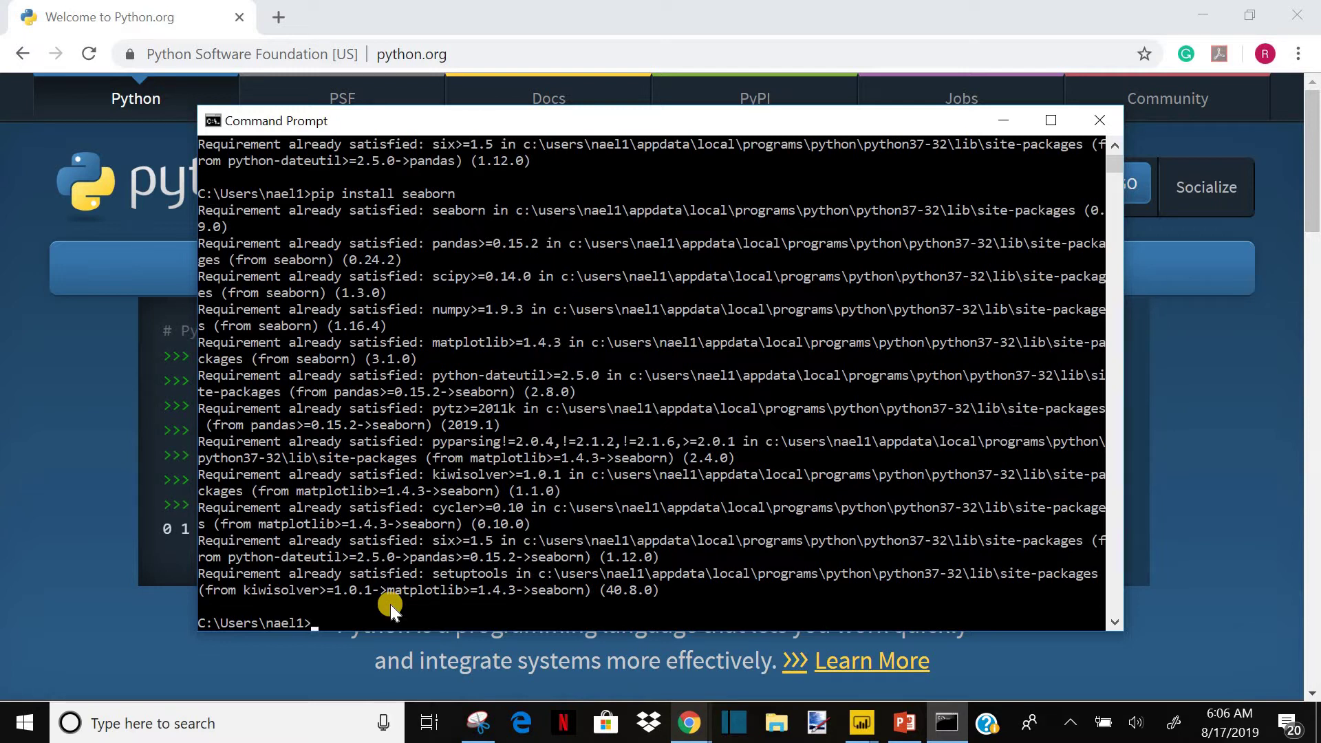
- Install the numpy package with pip in a maximized Command Prompt window and close it
{"action": "type", "text": "pip"}
{"action": "left_click", "coordinate": [1053, 121]}
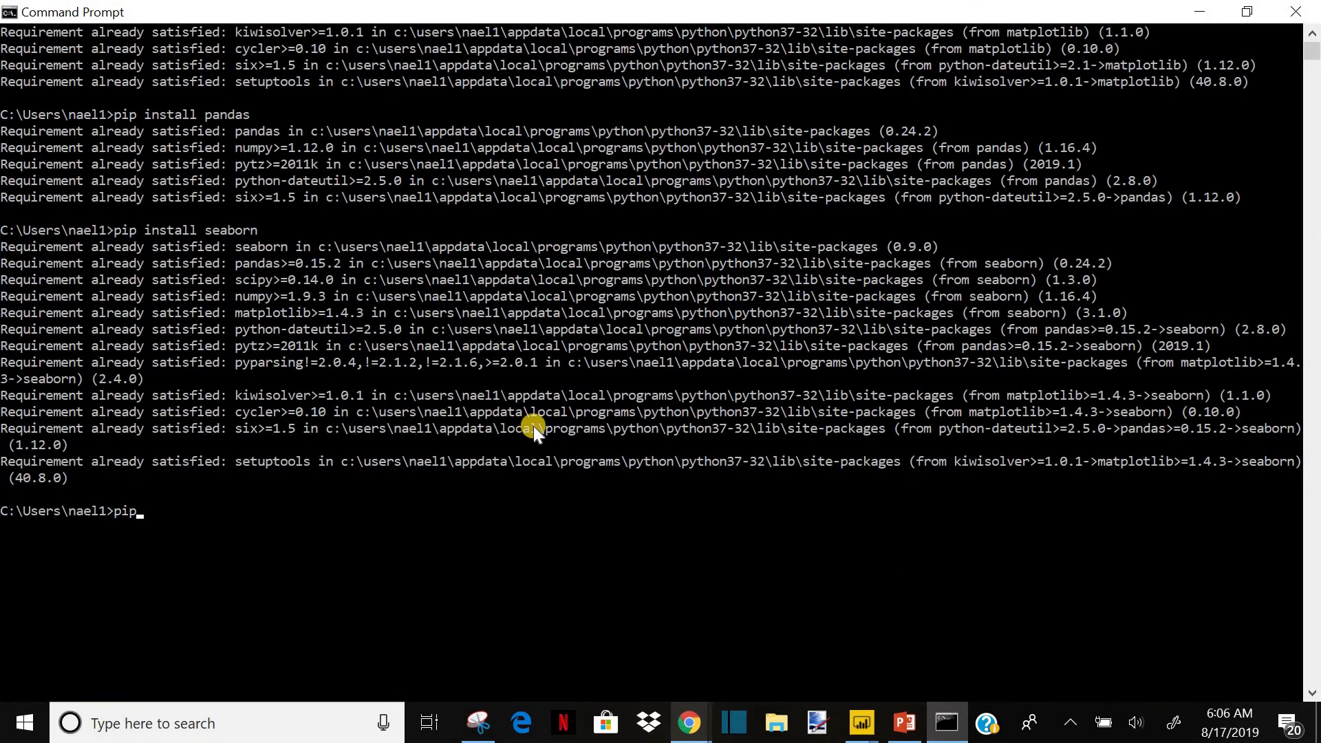
{"action": "type", "text": "install numpy"}
{"action": "key", "text": "Return"}
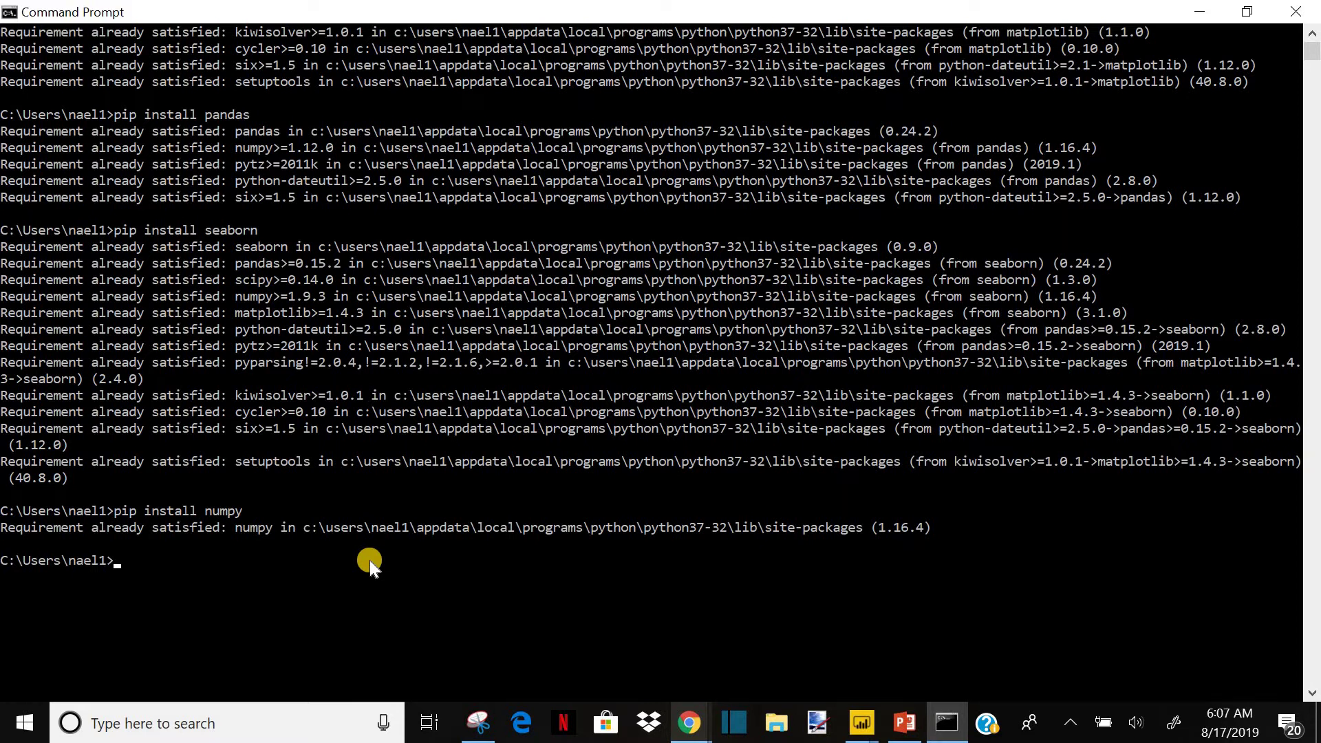
{"action": "left_click", "coordinate": [1303, 14]}
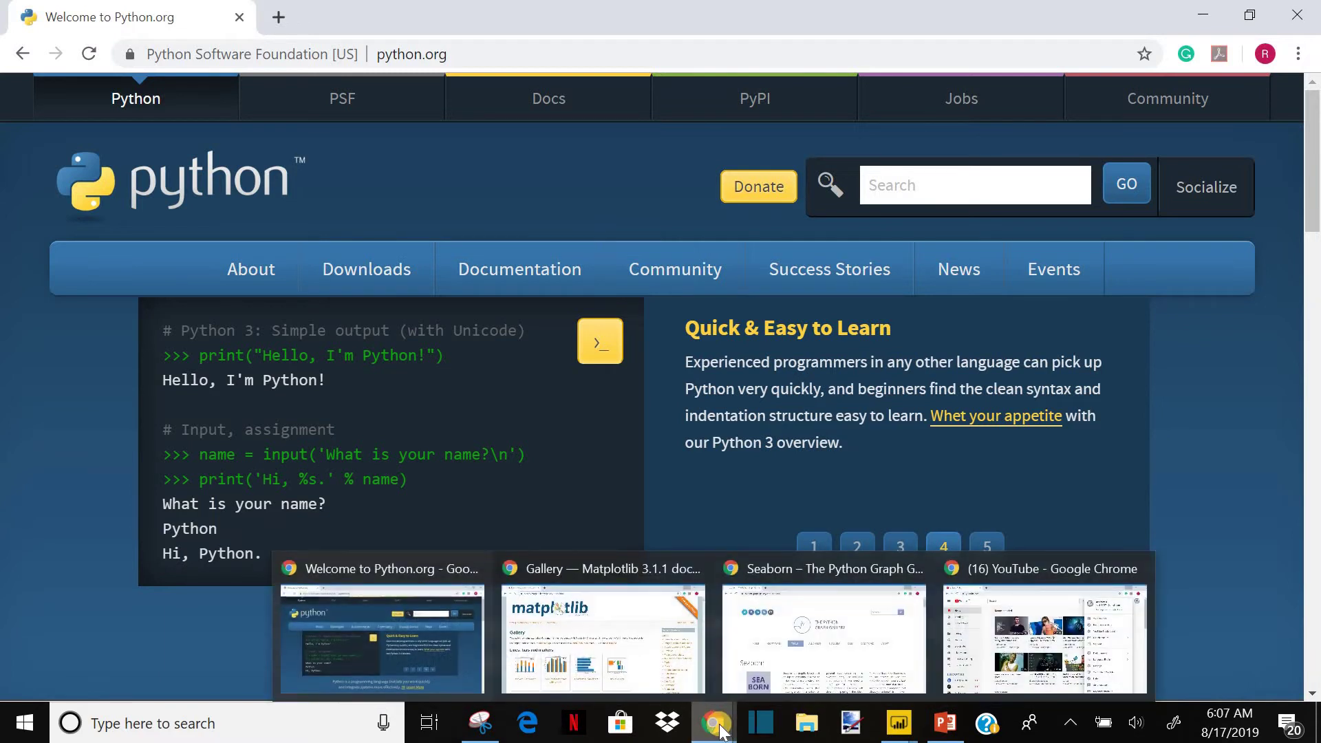
- Switch to the browser window with the Matplotlib gallery and examine its example charts
{"action": "mouse_move", "coordinate": [715, 735]}
{"action": "left_click", "coordinate": [602, 572]}
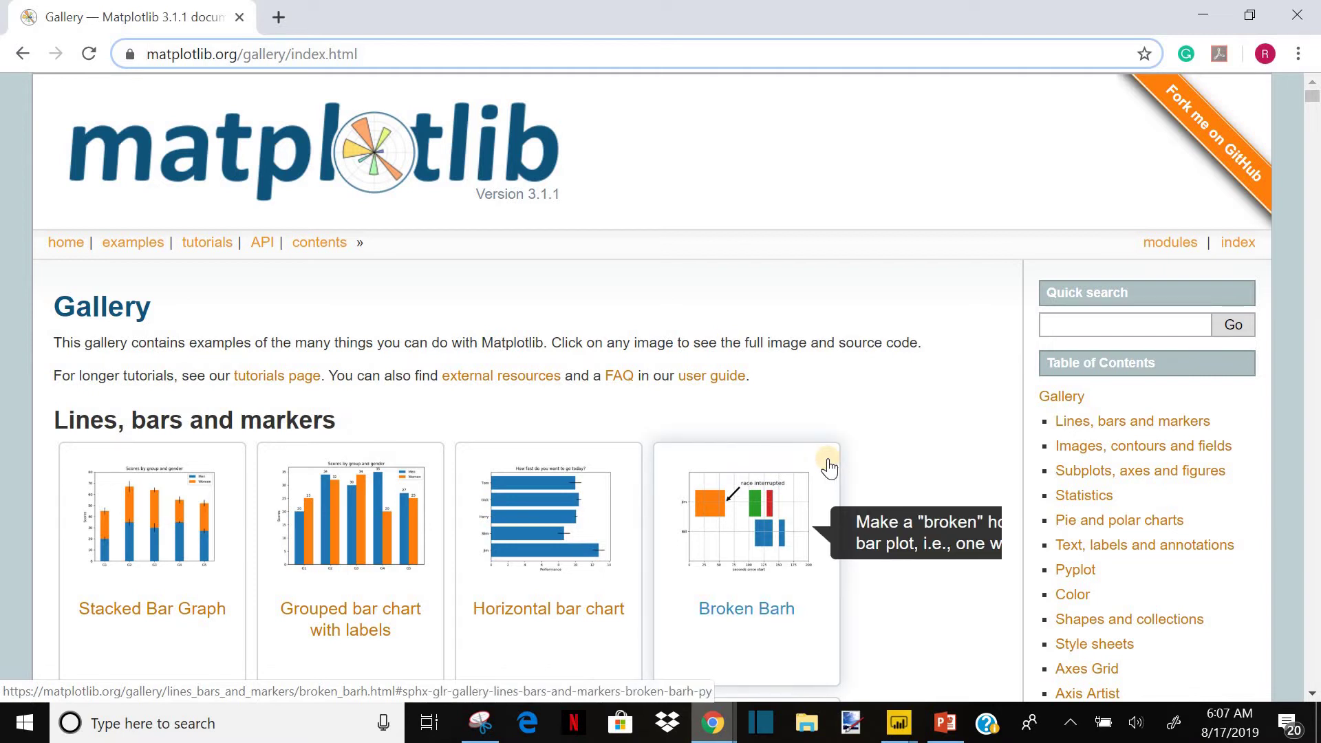
{"action": "scroll", "coordinate": [829, 468], "scroll_direction": "down", "scroll_amount": 10}
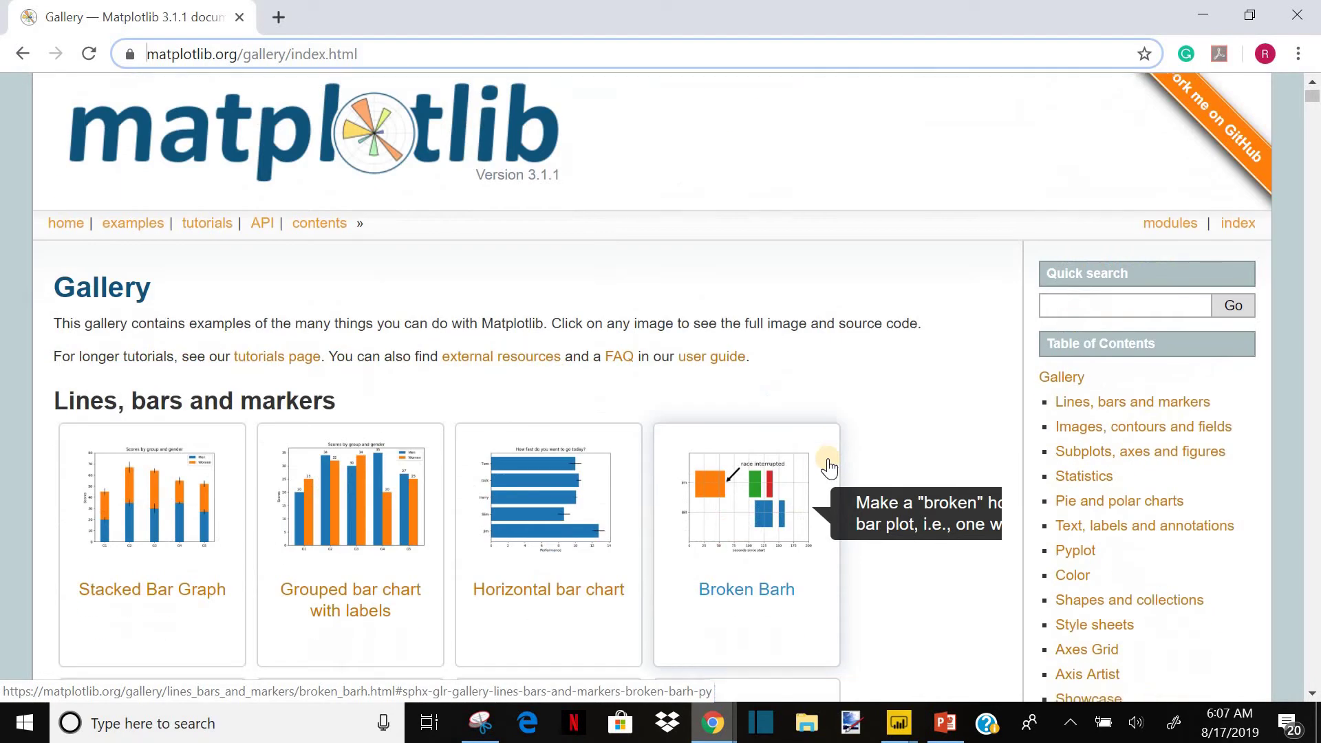
{"action": "scroll", "coordinate": [829, 468], "scroll_direction": "down", "scroll_amount": 20}
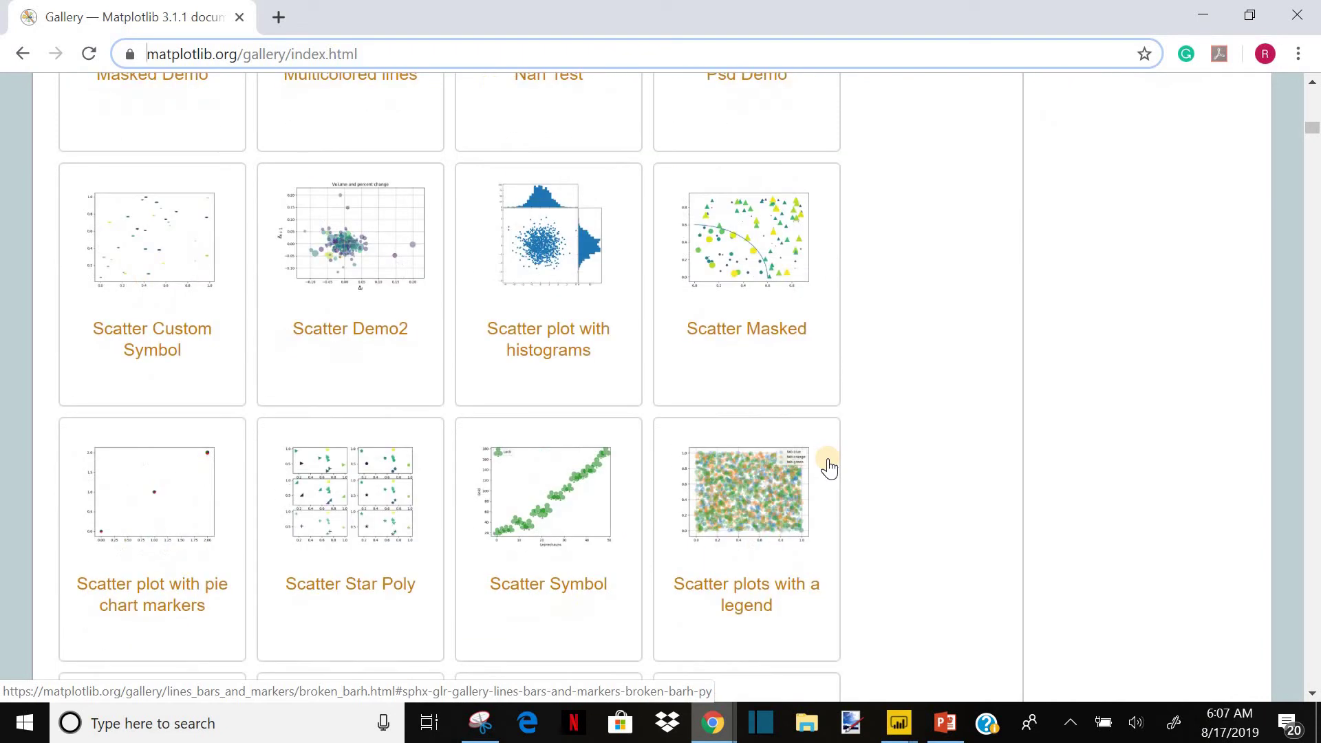
{"action": "scroll", "coordinate": [829, 468], "scroll_direction": "down", "scroll_amount": 5}
{"action": "scroll", "coordinate": [829, 468], "scroll_direction": "down", "scroll_amount": 20}
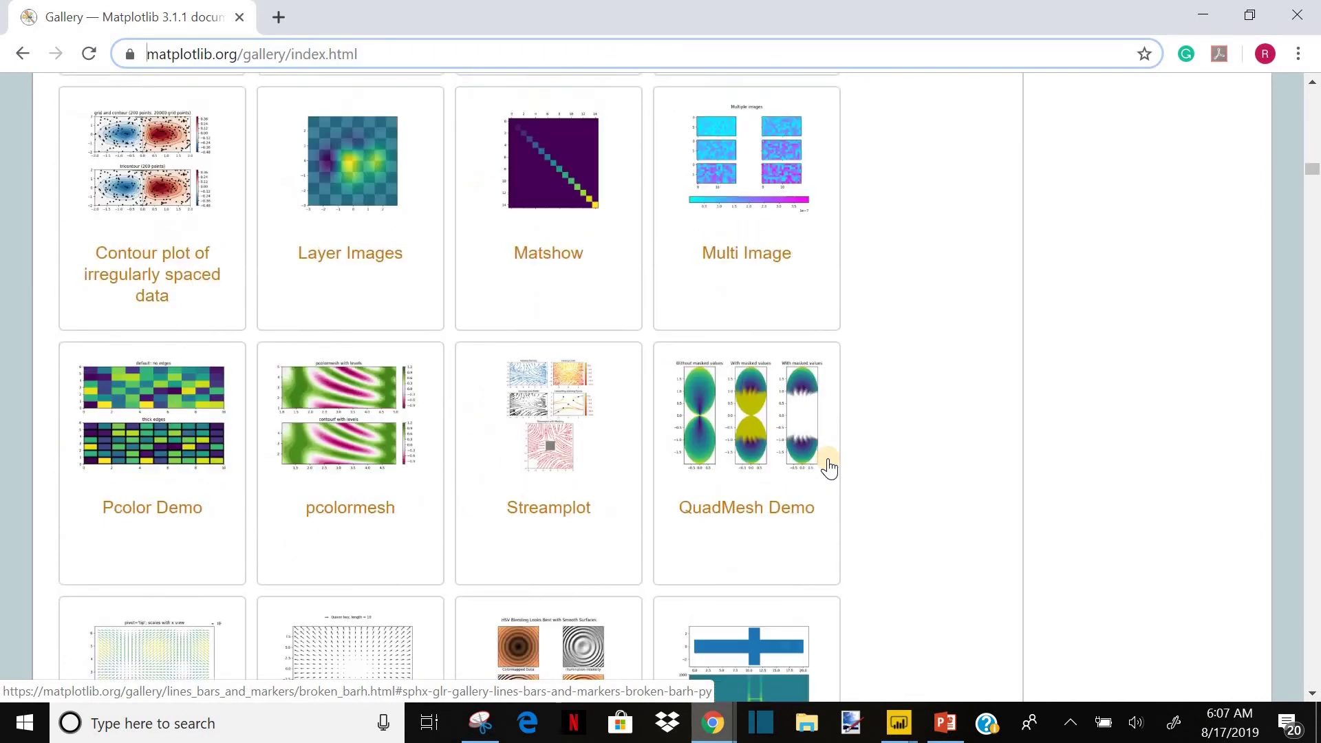
{"action": "scroll", "coordinate": [830, 468], "scroll_direction": "down", "scroll_amount": 10}
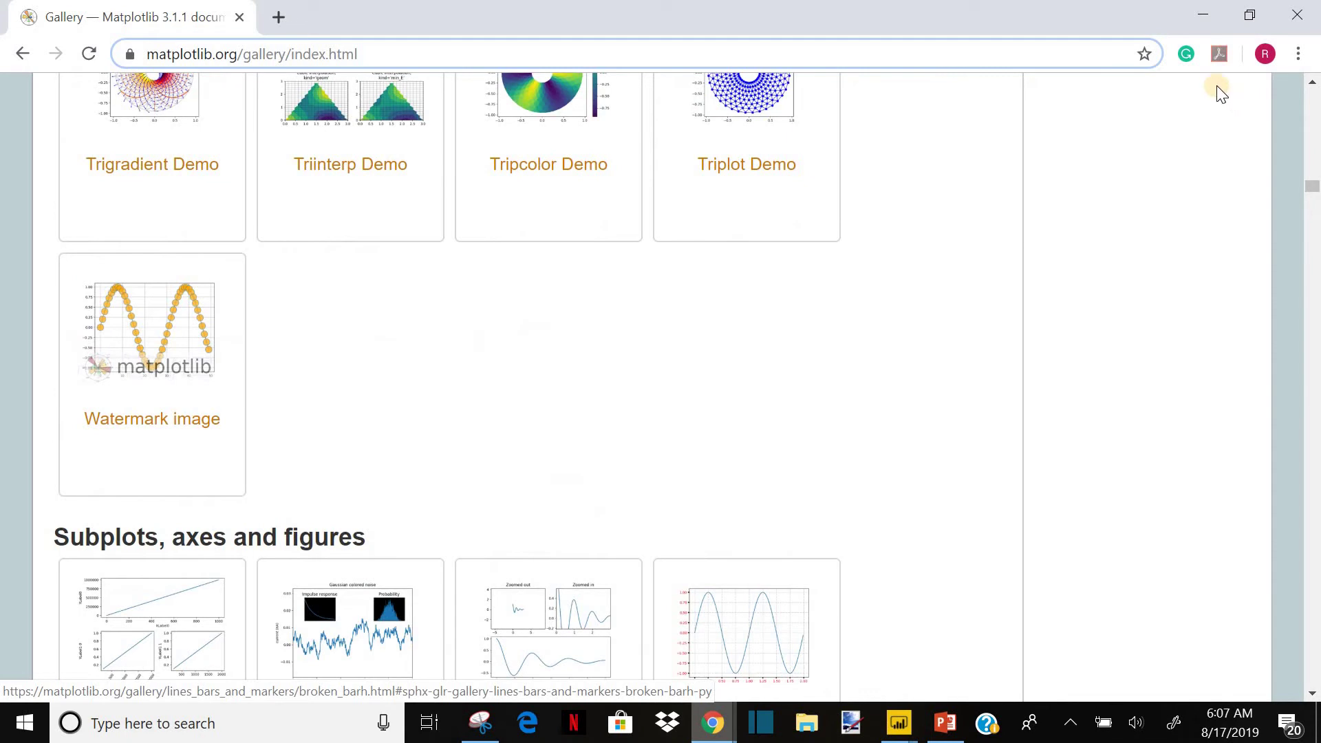
{"action": "left_click", "coordinate": [1201, 12]}
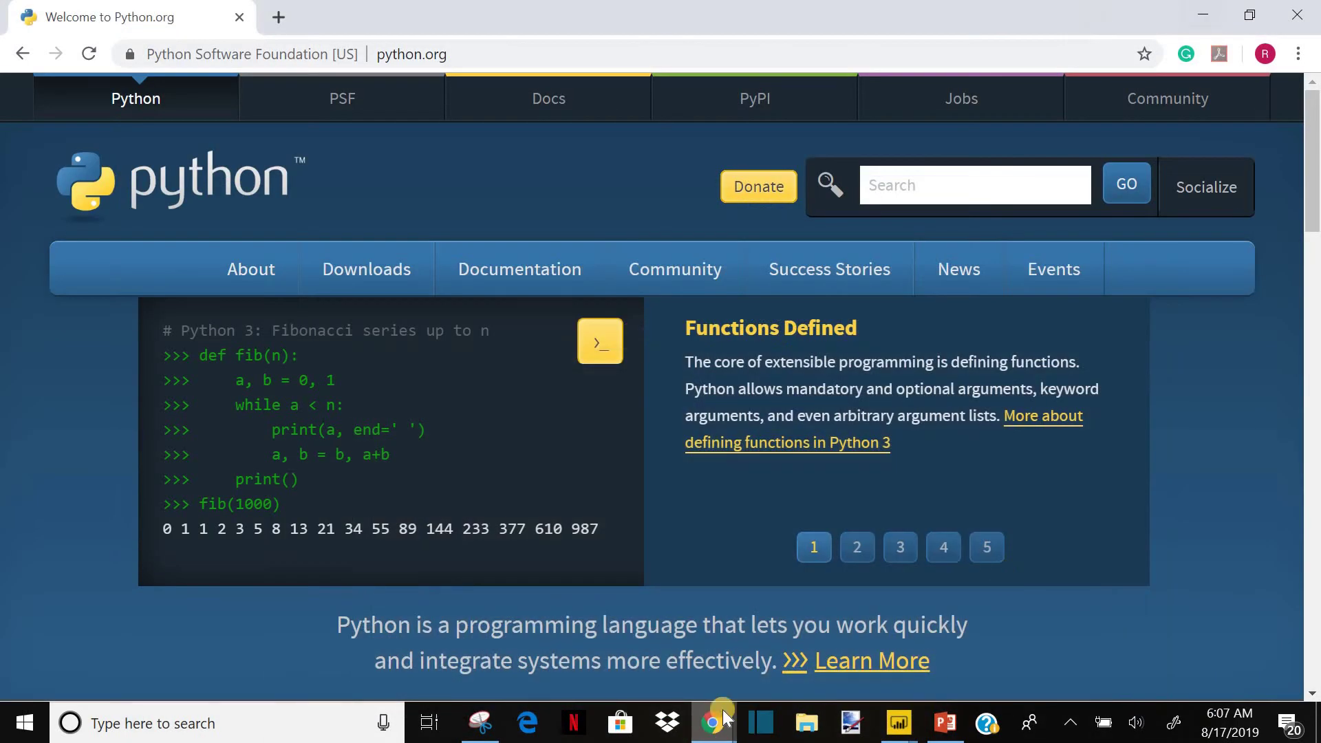
- Switch to the browser window with the Python Graph Gallery's Seaborn page and examine its example plots
{"action": "mouse_move", "coordinate": [716, 721]}
{"action": "left_click", "coordinate": [806, 565]}
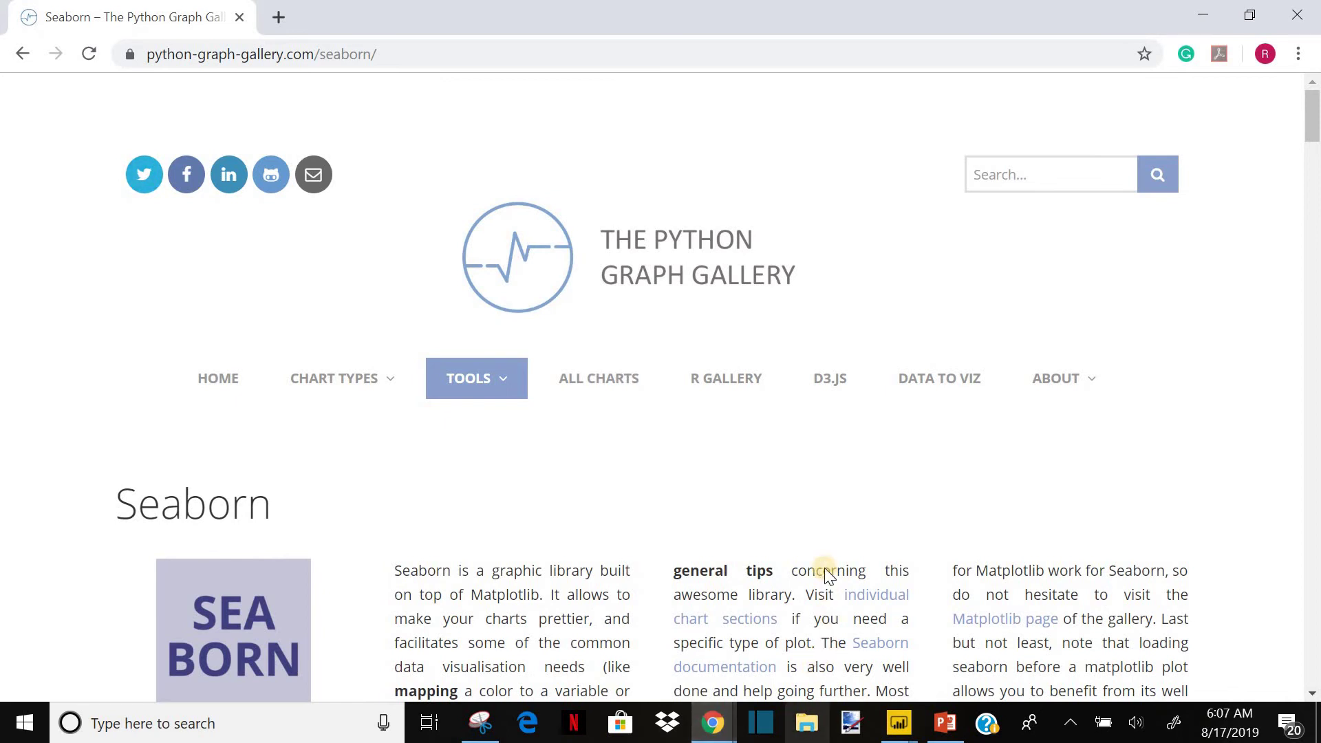
{"action": "scroll", "coordinate": [825, 571], "scroll_direction": "down", "scroll_amount": 20}
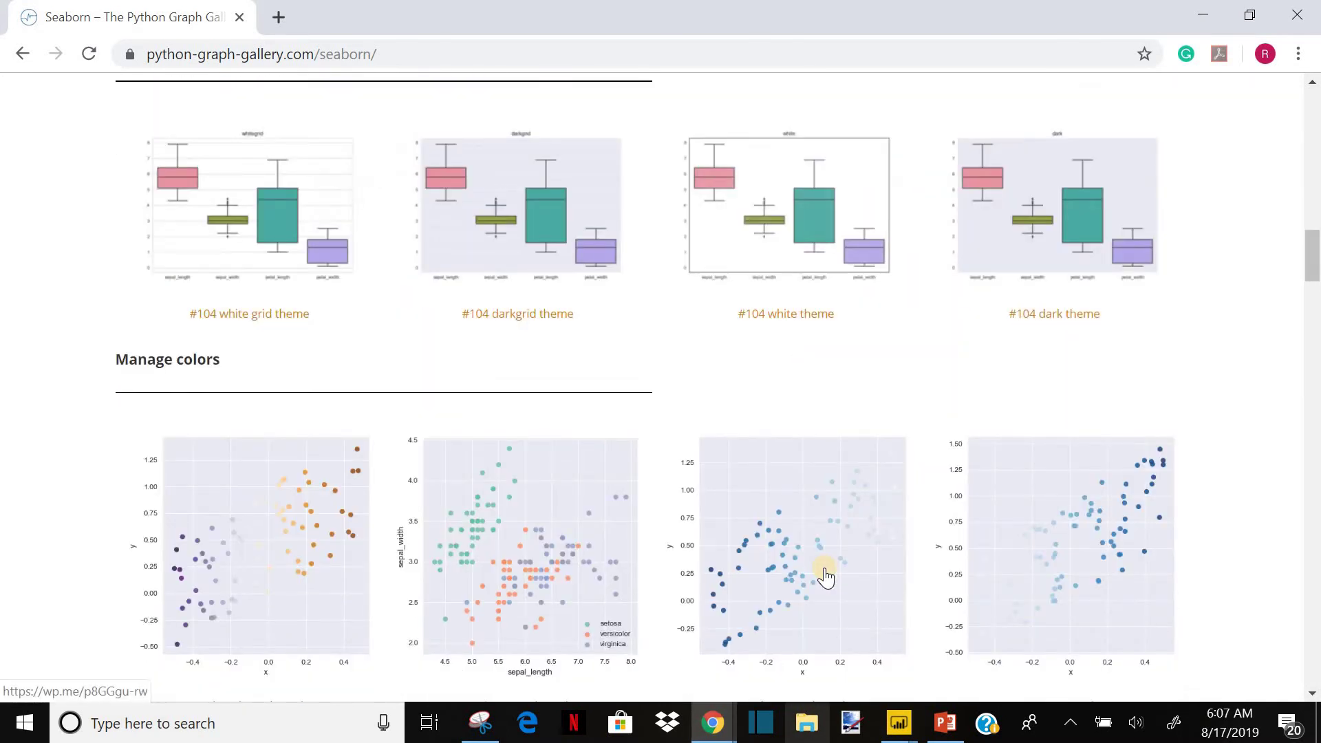
{"action": "scroll", "coordinate": [826, 577], "scroll_direction": "down", "scroll_amount": 15}
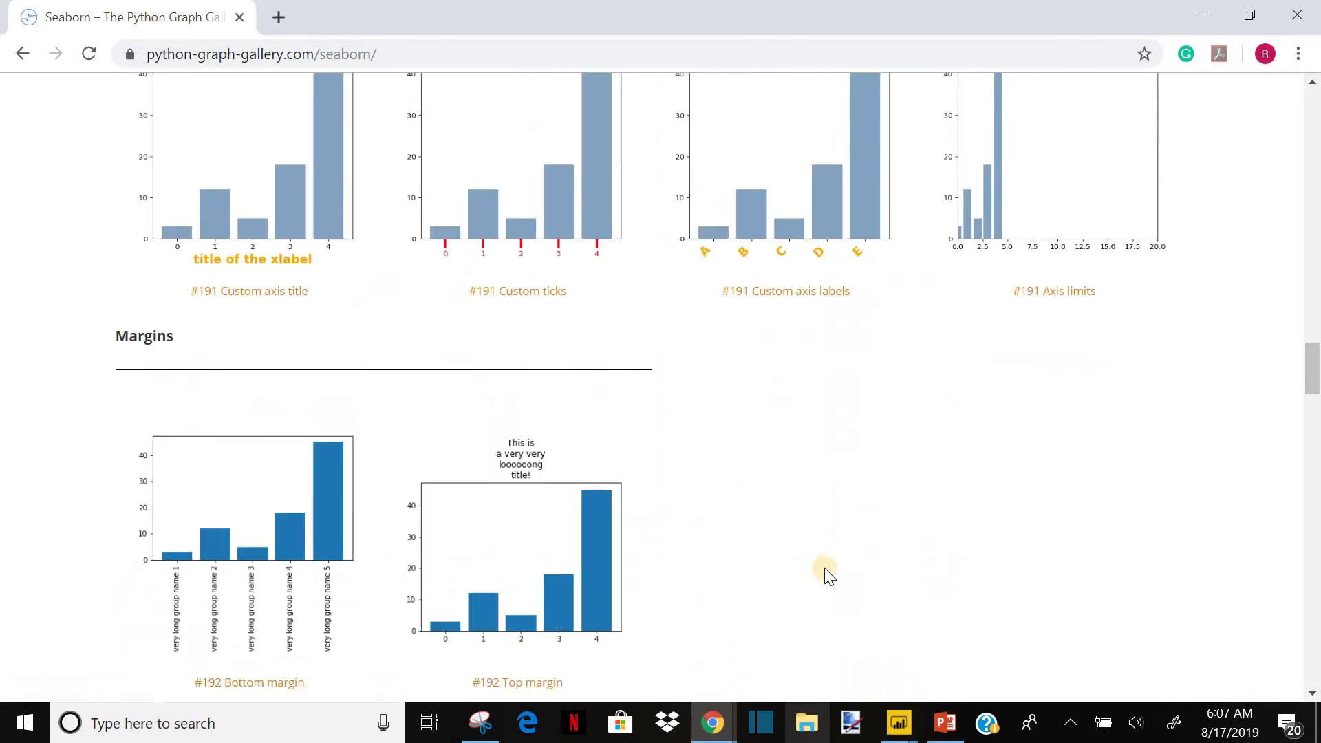
{"action": "scroll", "coordinate": [826, 576], "scroll_direction": "down", "scroll_amount": 10}
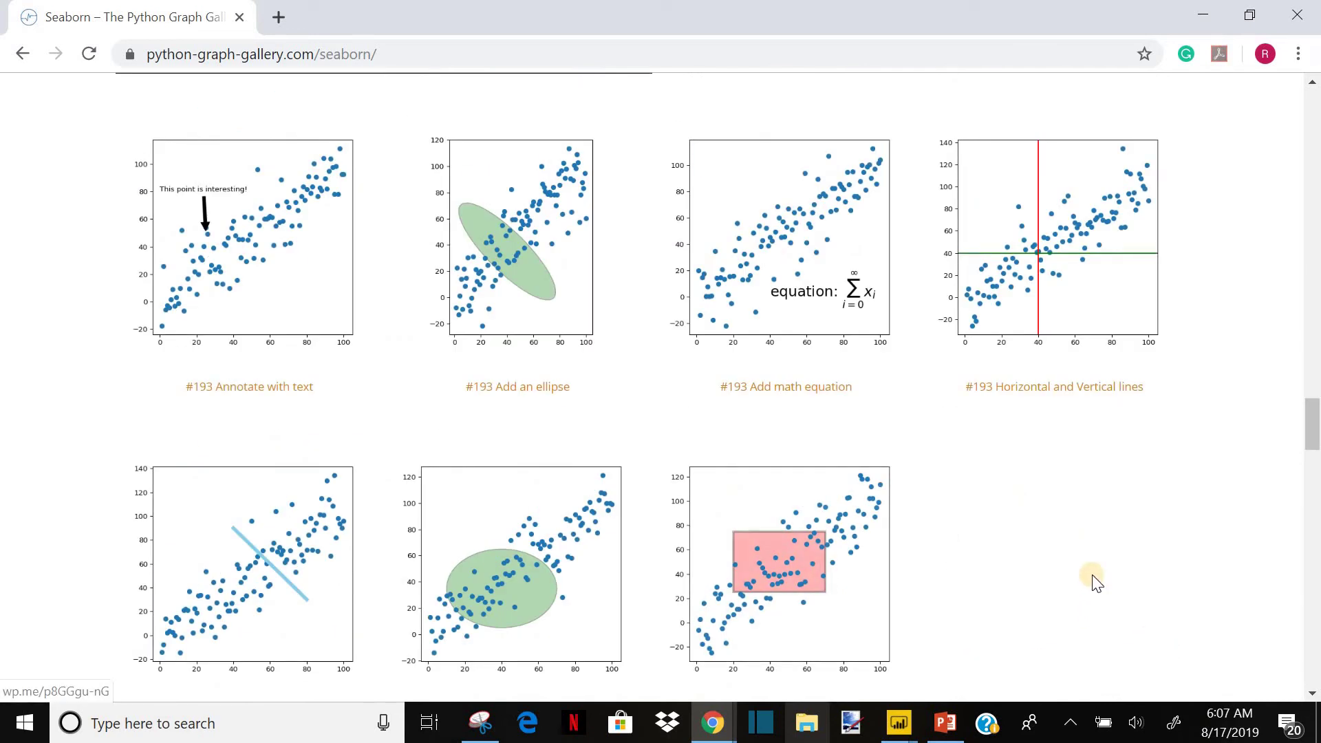
{"action": "scroll", "coordinate": [1094, 583], "scroll_direction": "down", "scroll_amount": 5}
{"action": "scroll", "coordinate": [1094, 583], "scroll_direction": "down", "scroll_amount": 20}
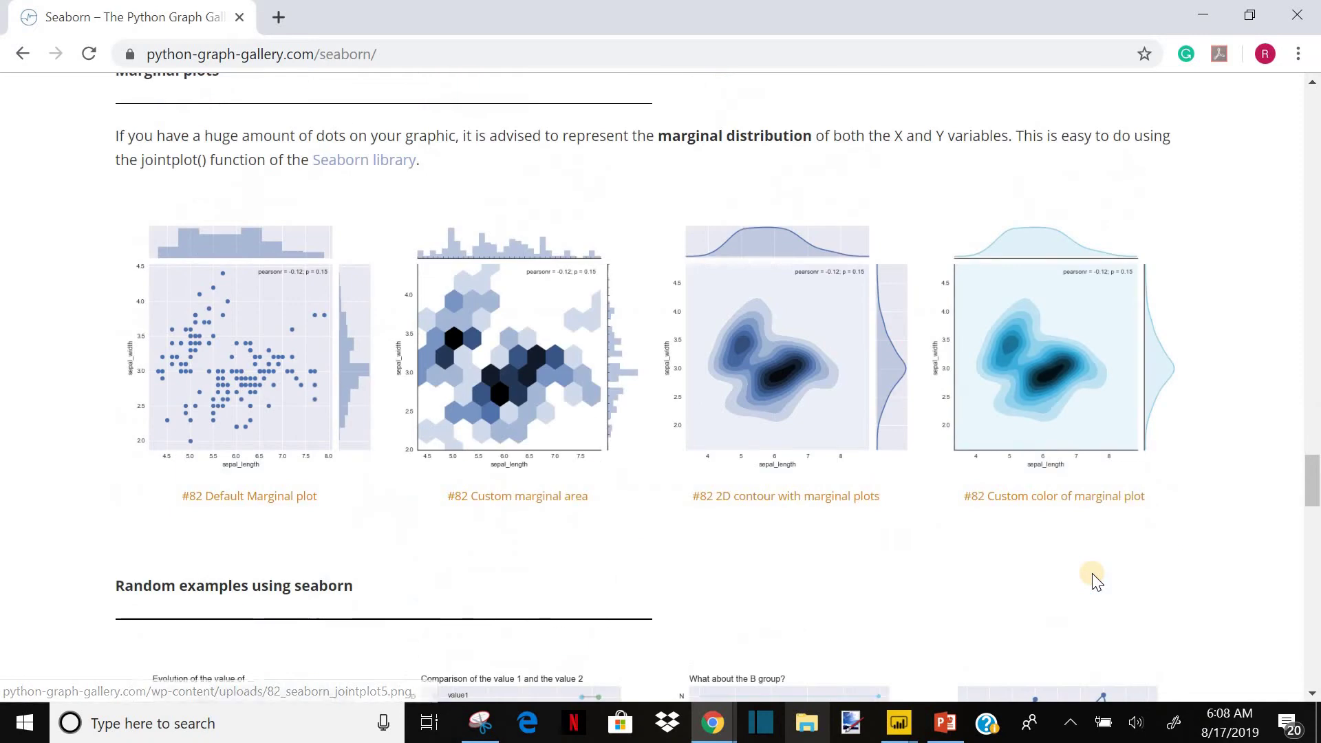
{"action": "scroll", "coordinate": [1092, 581], "scroll_direction": "down", "scroll_amount": 5}
{"action": "scroll", "coordinate": [1092, 584], "scroll_direction": "up", "scroll_amount": 20}
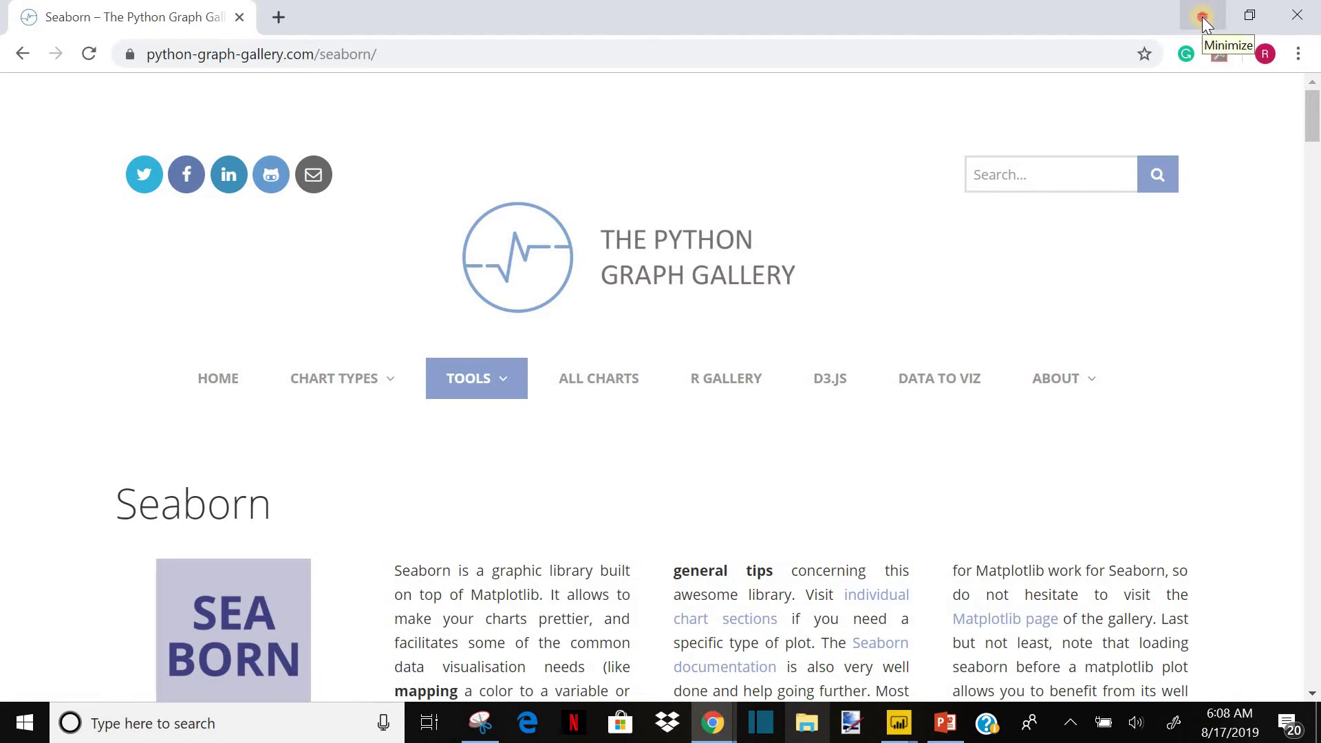
{"action": "left_click", "coordinate": [1203, 17]}
- Switch to the untitled Power BI Desktop file and show its report view
{"action": "mouse_move", "coordinate": [898, 723]}
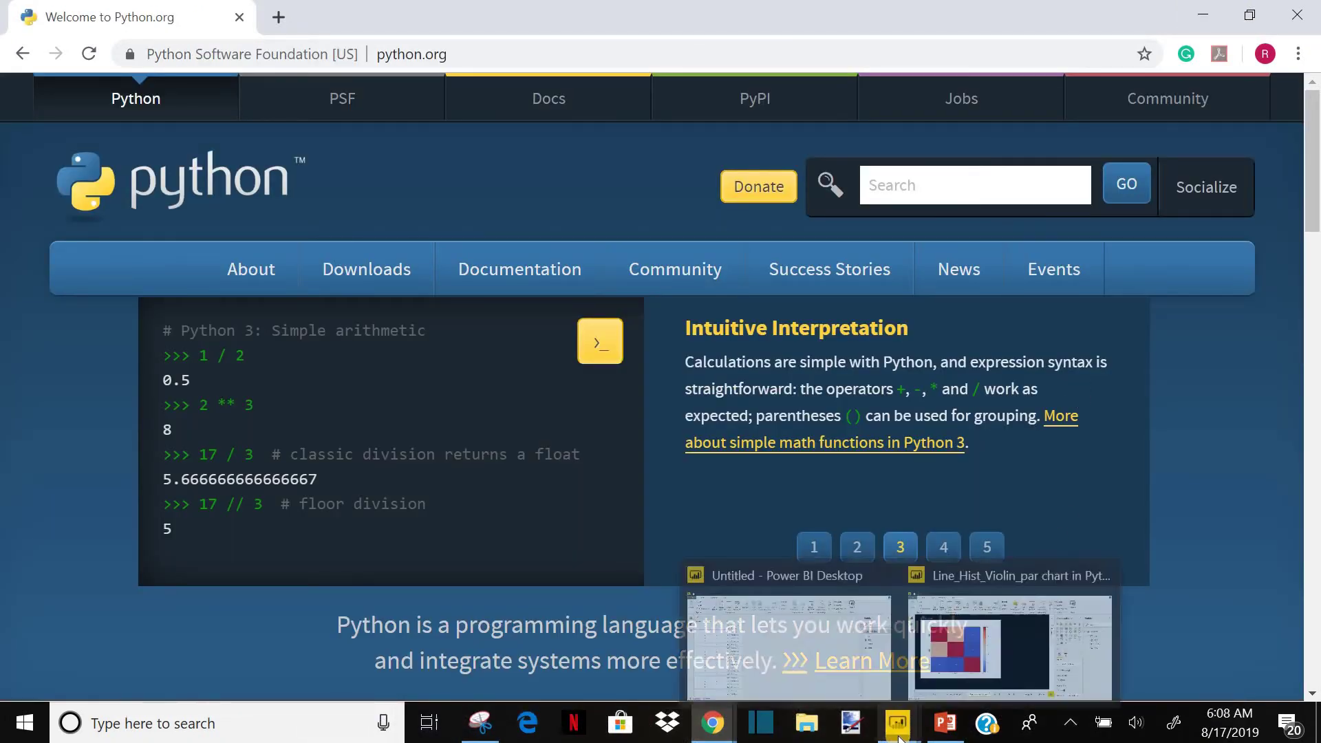
{"action": "left_click", "coordinate": [827, 622]}
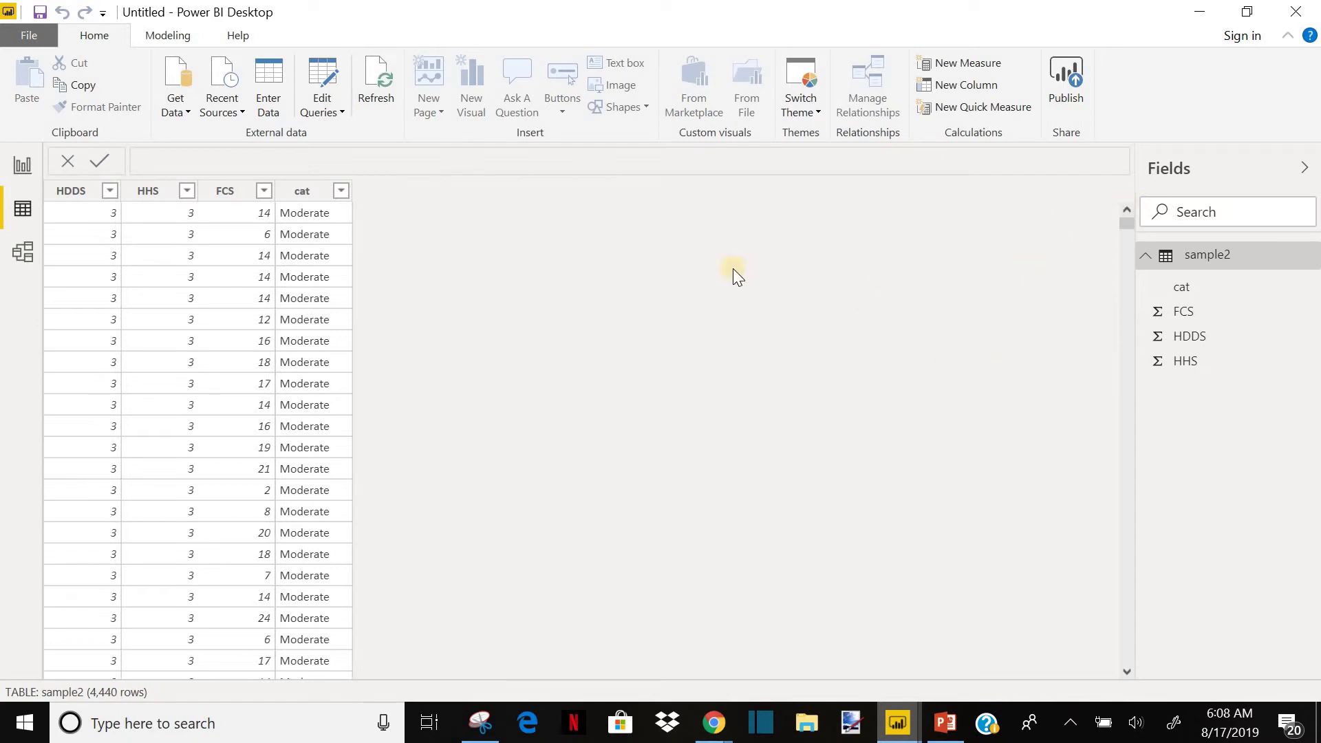
{"action": "left_click", "coordinate": [22, 169]}
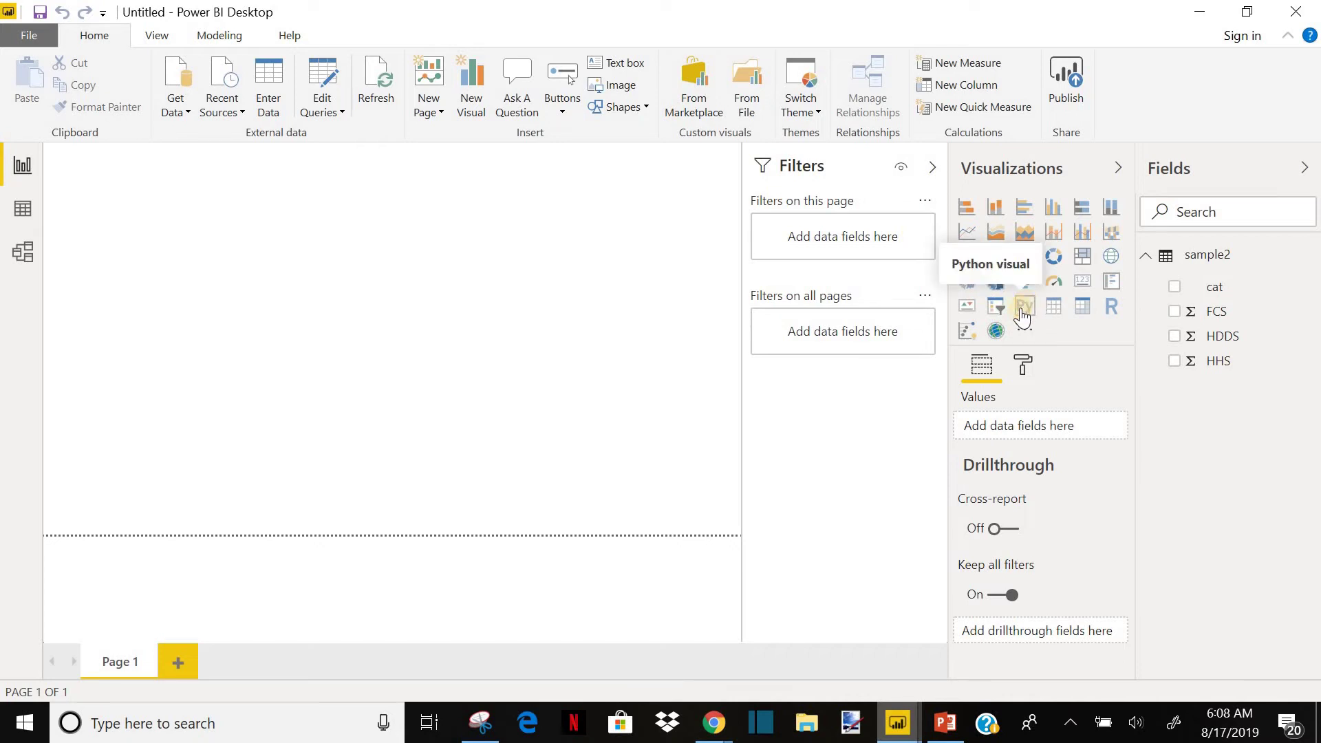
- Add a Python visual to Page 1 with script visuals enabled, and enlarge it on the canvas
{"action": "left_click", "coordinate": [1023, 315]}
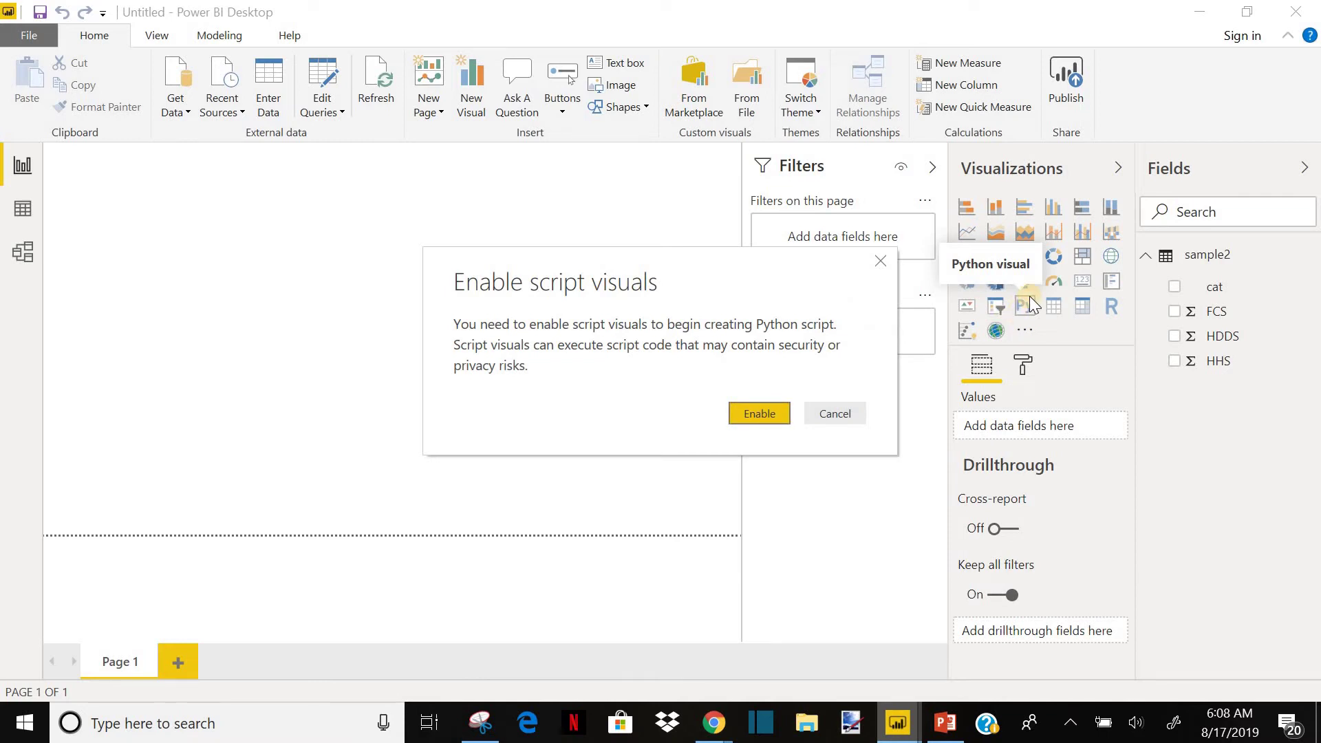
{"action": "left_click", "coordinate": [755, 415]}
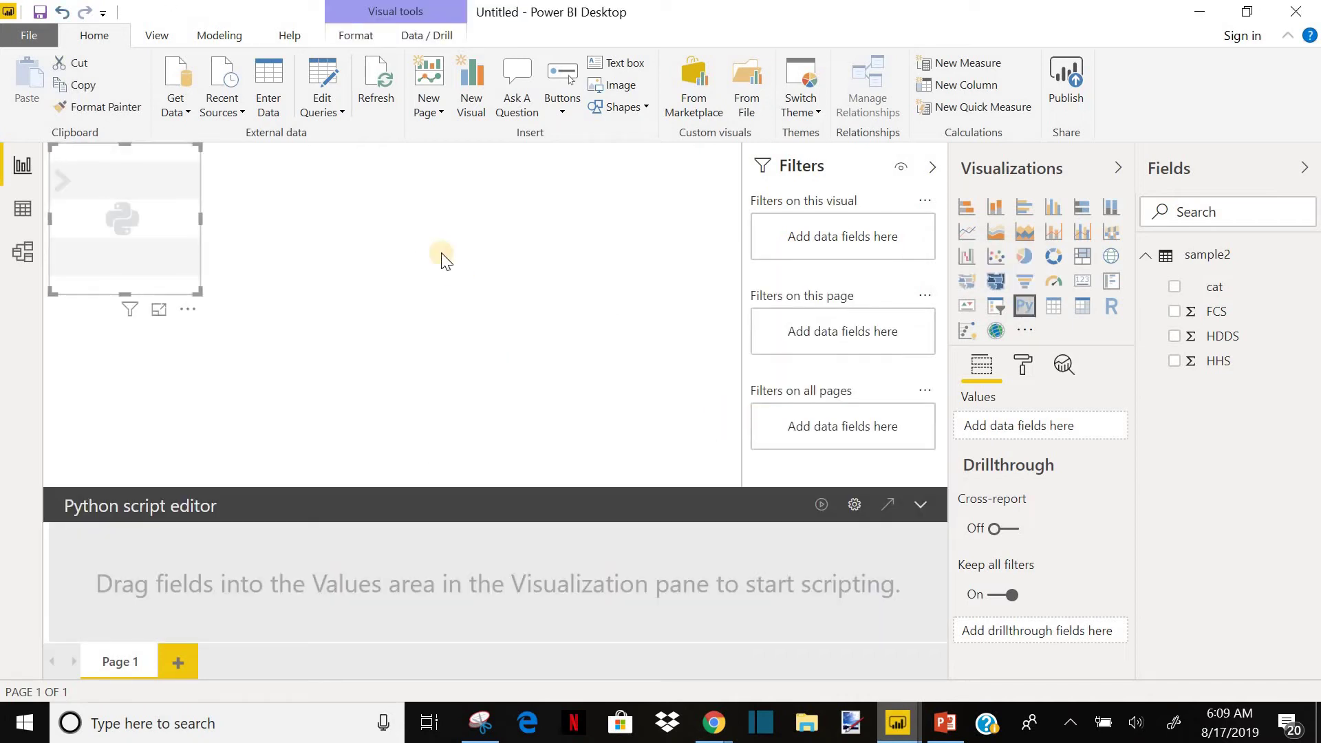
{"action": "left_click", "coordinate": [222, 323]}
{"action": "left_click_drag", "start_coordinate": [221, 324], "coordinate": [297, 396]}
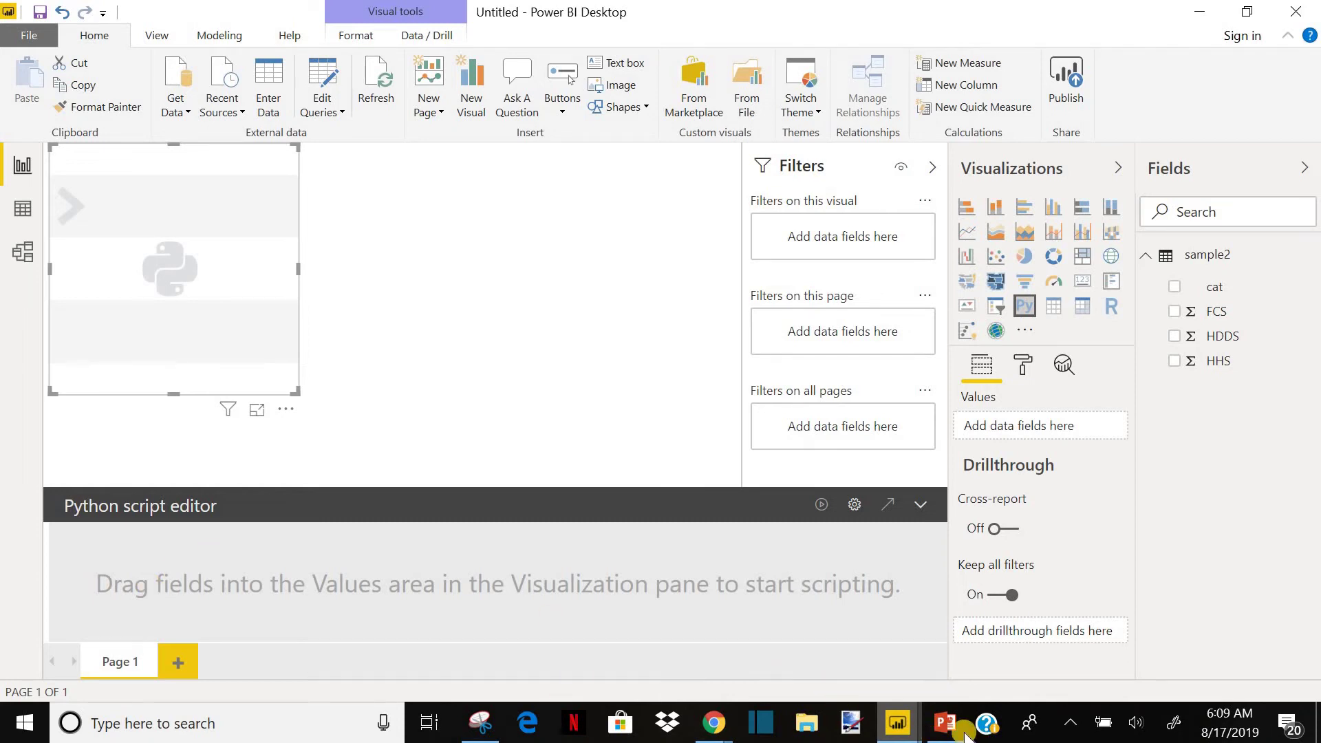
- Add the sample2 fields cat, FCS, HDDS and HHS to the Python visual's values
{"action": "mouse_move", "coordinate": [948, 726]}
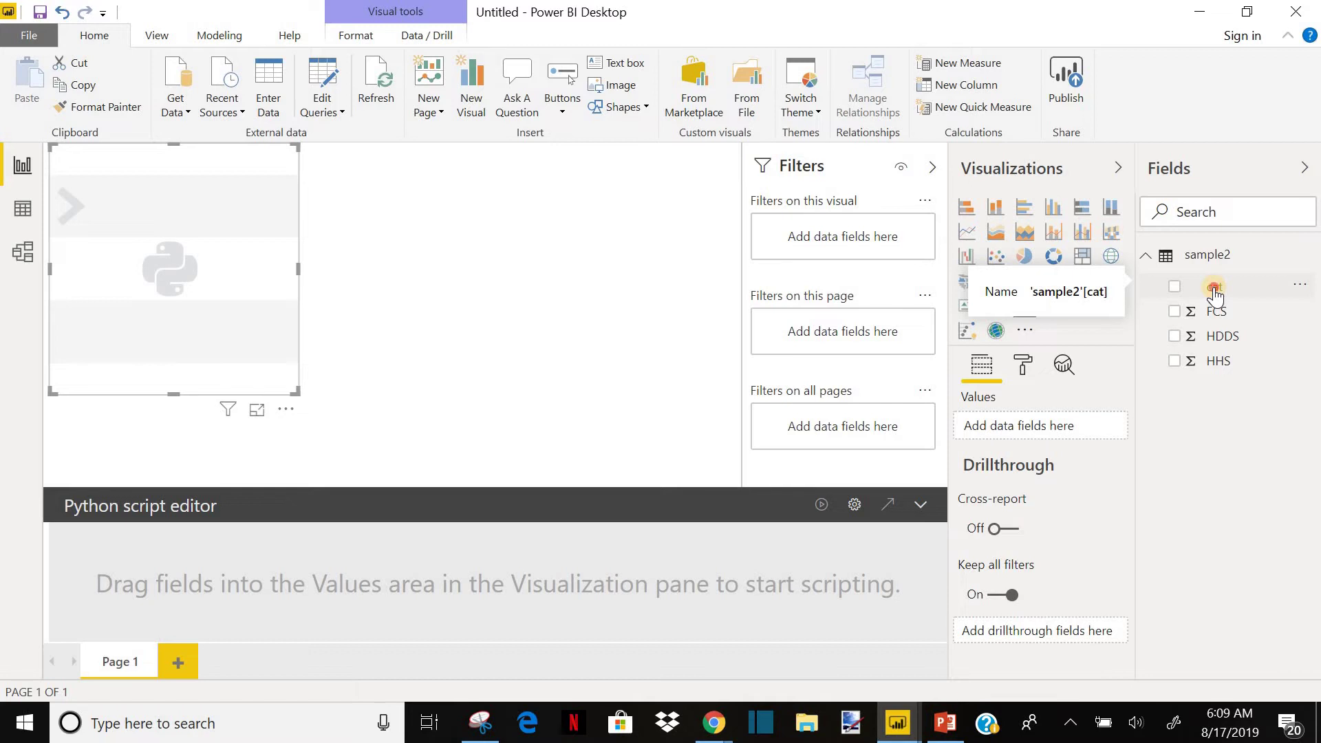
{"action": "left_click_drag", "start_coordinate": [1214, 294], "coordinate": [1032, 430]}
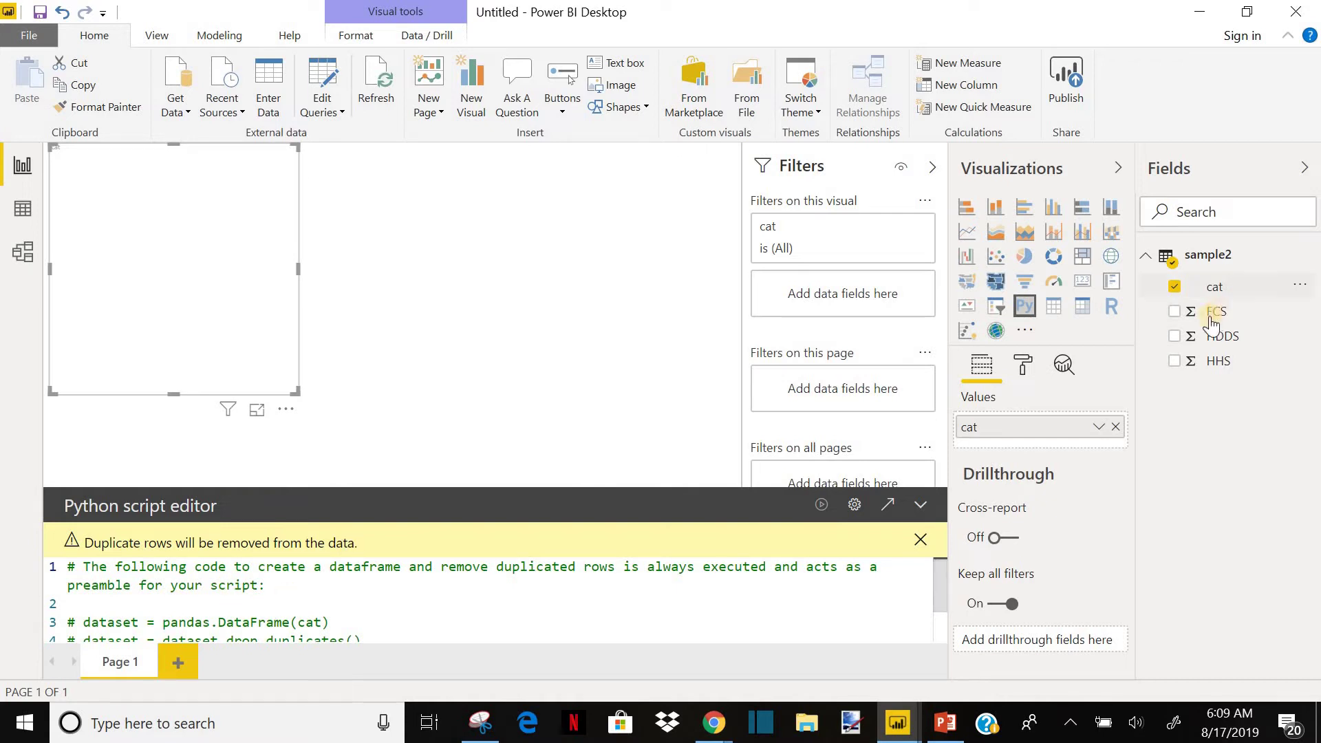
{"action": "left_click_drag", "start_coordinate": [1211, 322], "coordinate": [1028, 453]}
{"action": "left_click_drag", "start_coordinate": [1220, 341], "coordinate": [1035, 472]}
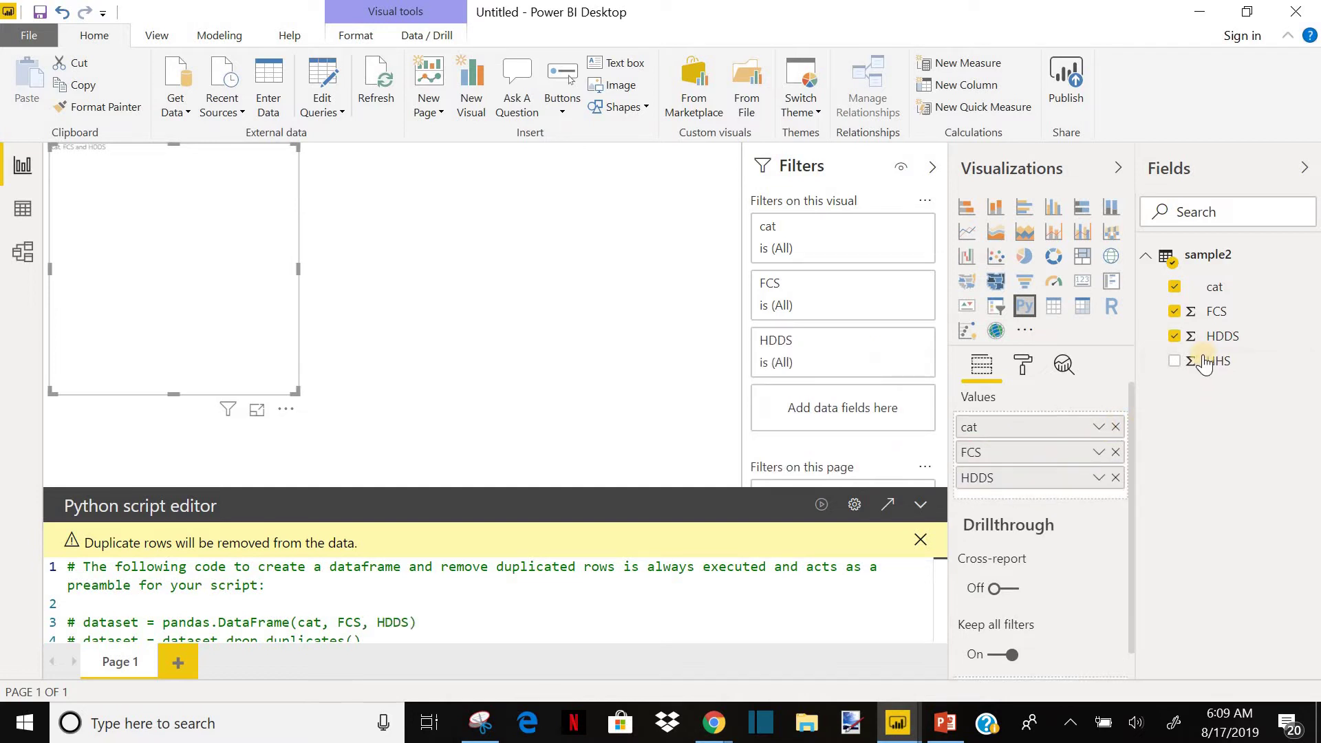
{"action": "left_click_drag", "start_coordinate": [1205, 364], "coordinate": [1021, 499]}
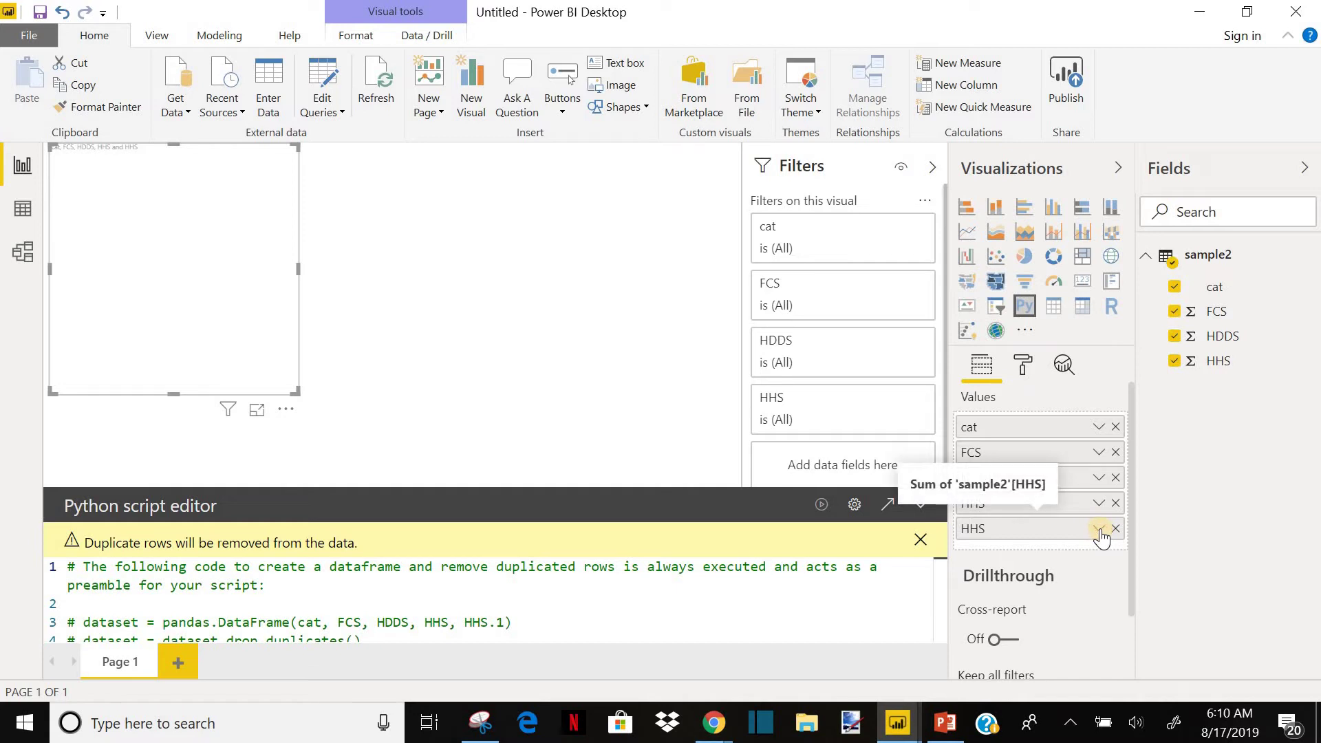
- Set both HHS entries, HDDS and FCS to Don't summarize in the Python visual, and check cat's summarization option
{"action": "left_click", "coordinate": [1099, 530]}
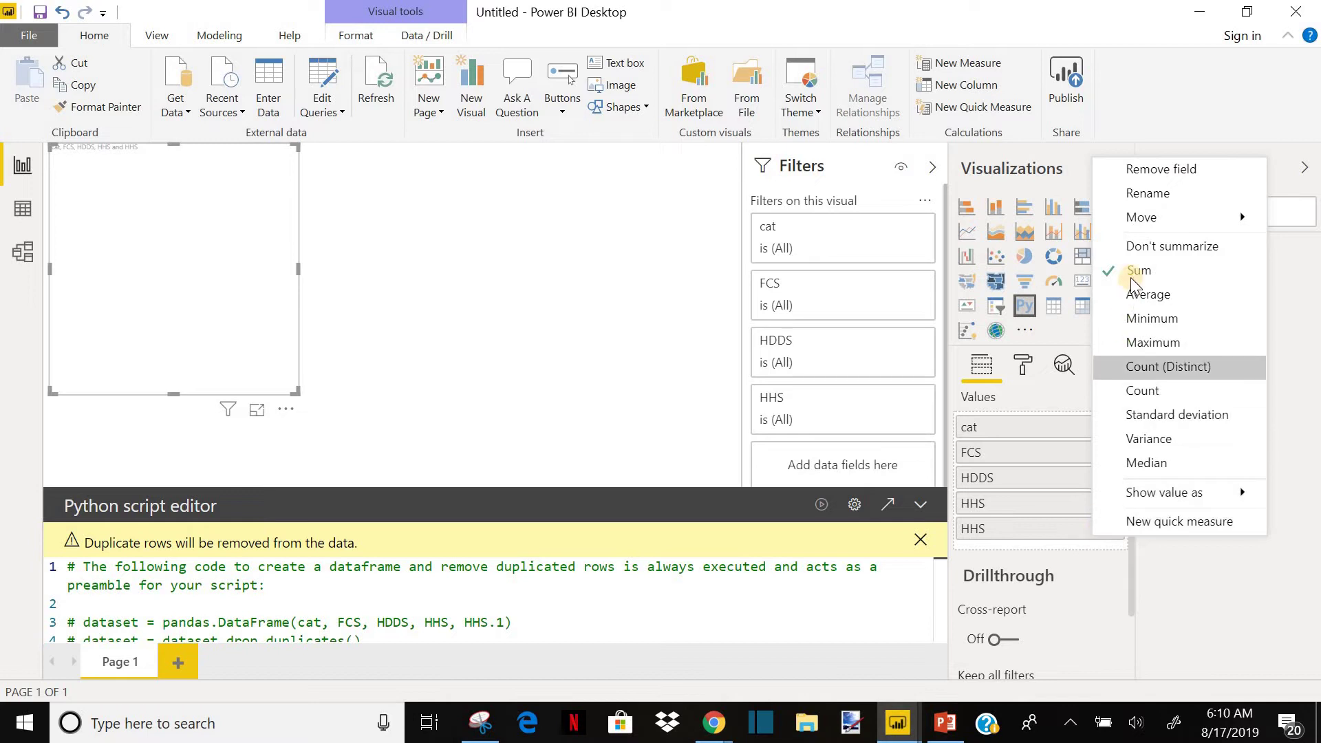
{"action": "left_click", "coordinate": [1181, 247]}
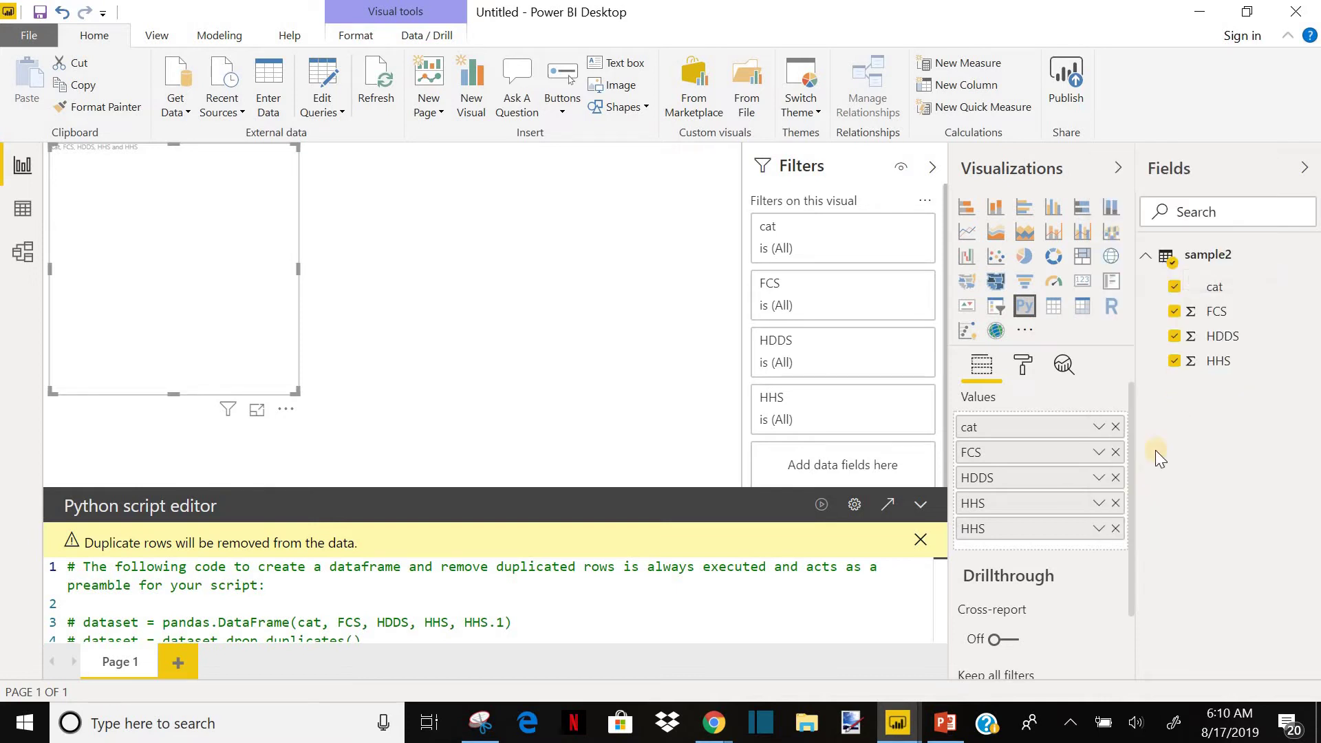
{"action": "left_click", "coordinate": [1099, 504]}
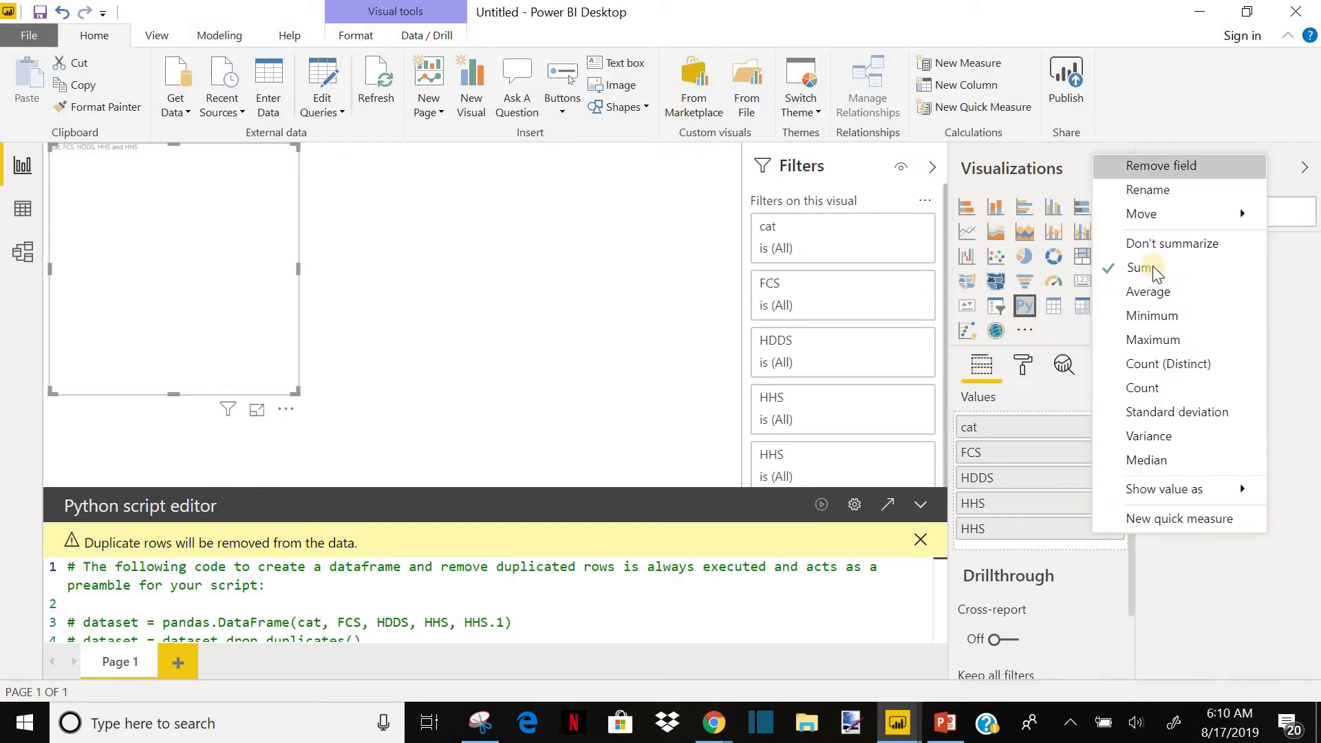
{"action": "left_click", "coordinate": [1156, 246]}
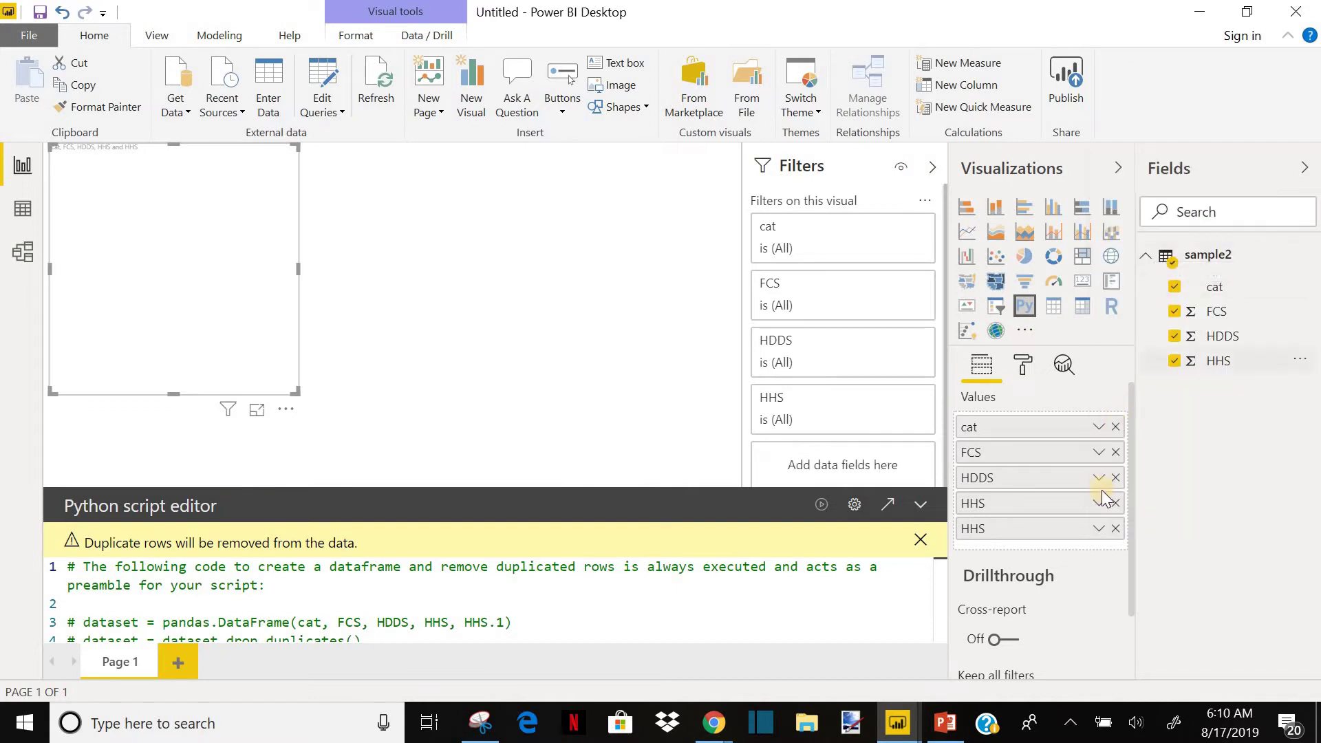
{"action": "left_click", "coordinate": [1099, 480]}
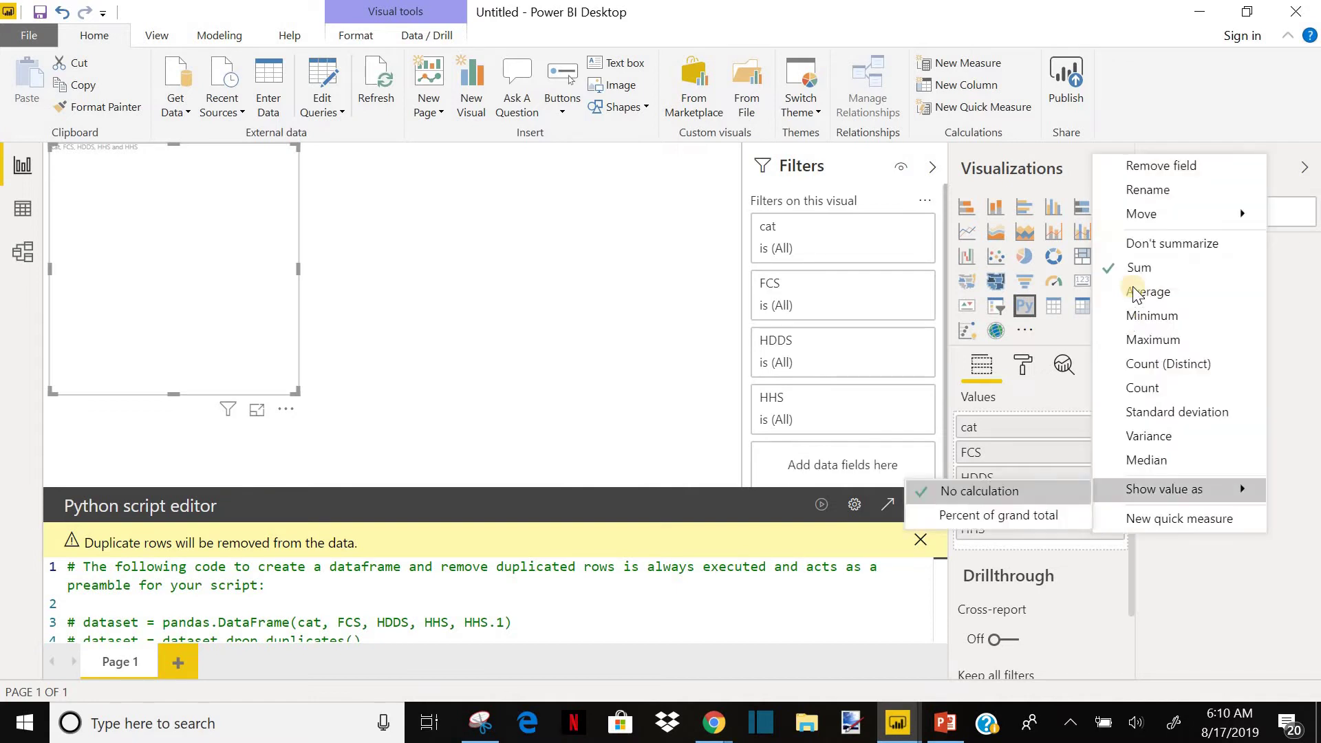
{"action": "left_click", "coordinate": [1139, 249]}
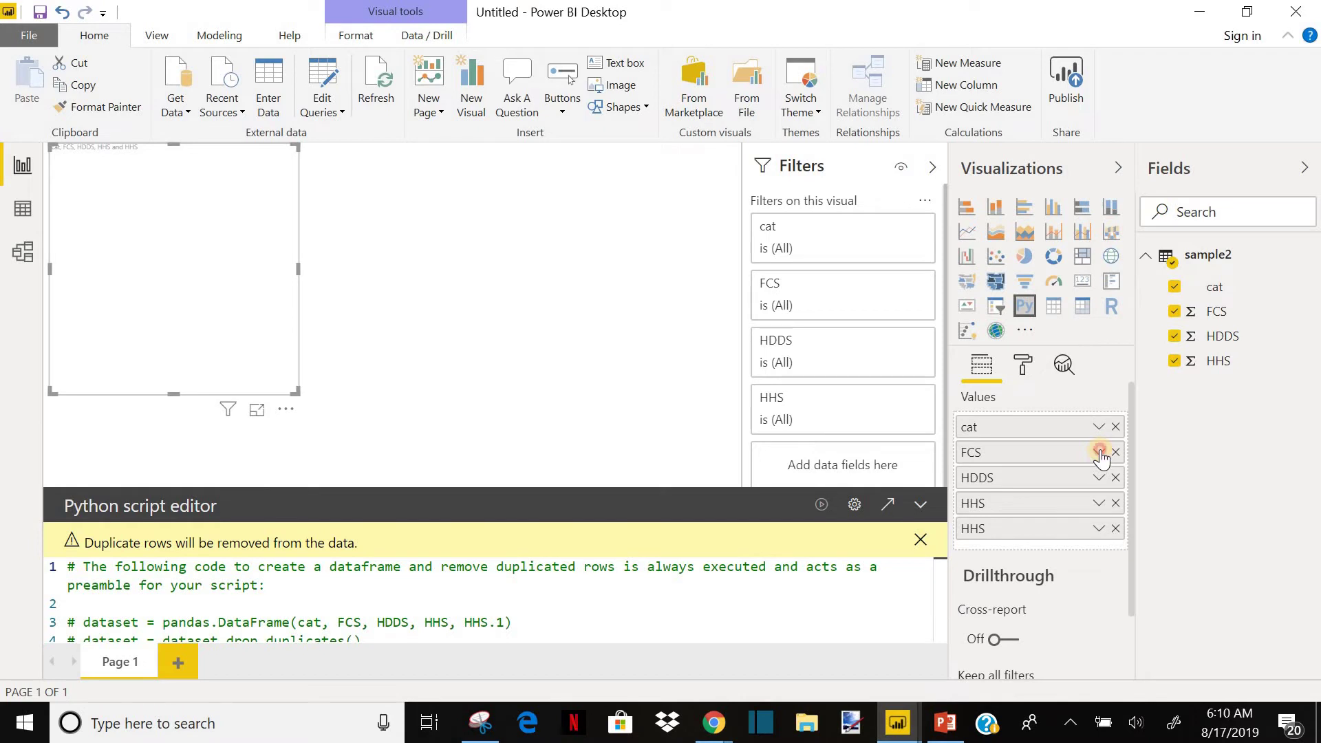
{"action": "left_click", "coordinate": [1099, 452]}
{"action": "left_click", "coordinate": [1137, 245]}
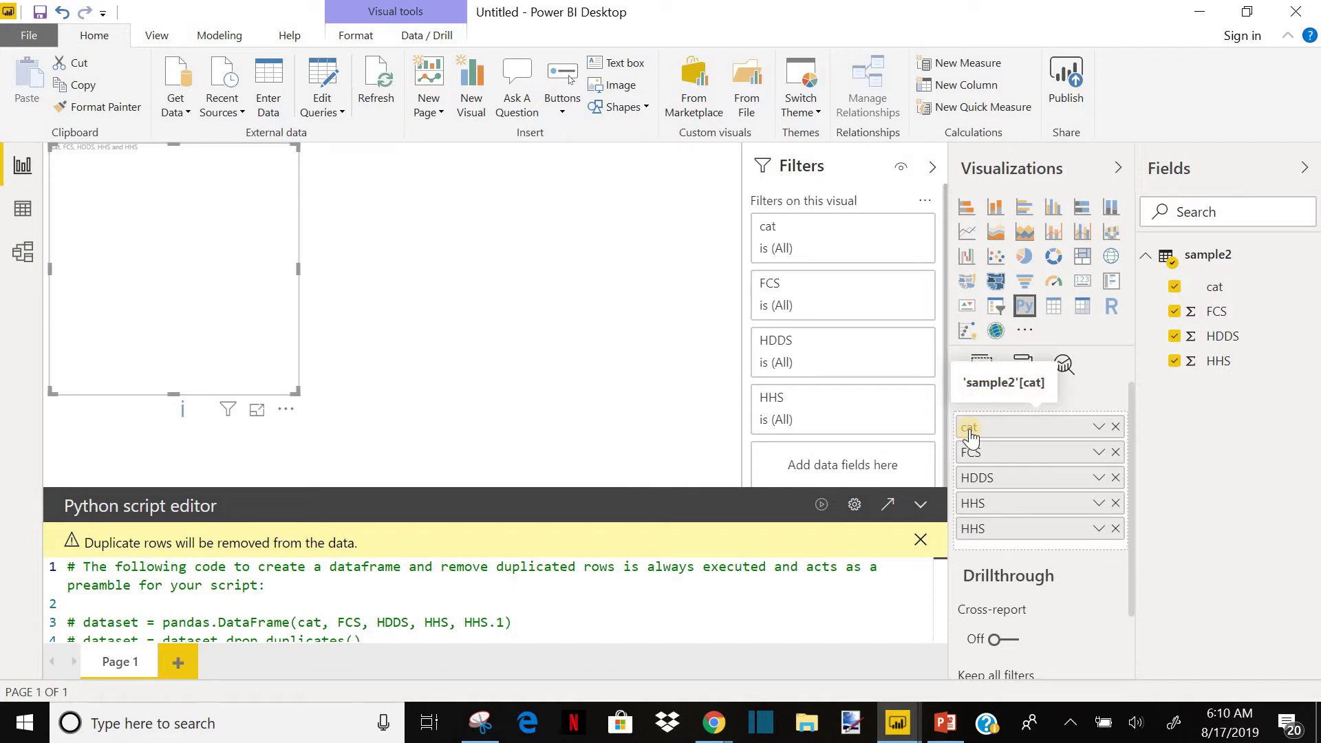
{"action": "left_click", "coordinate": [1099, 428]}
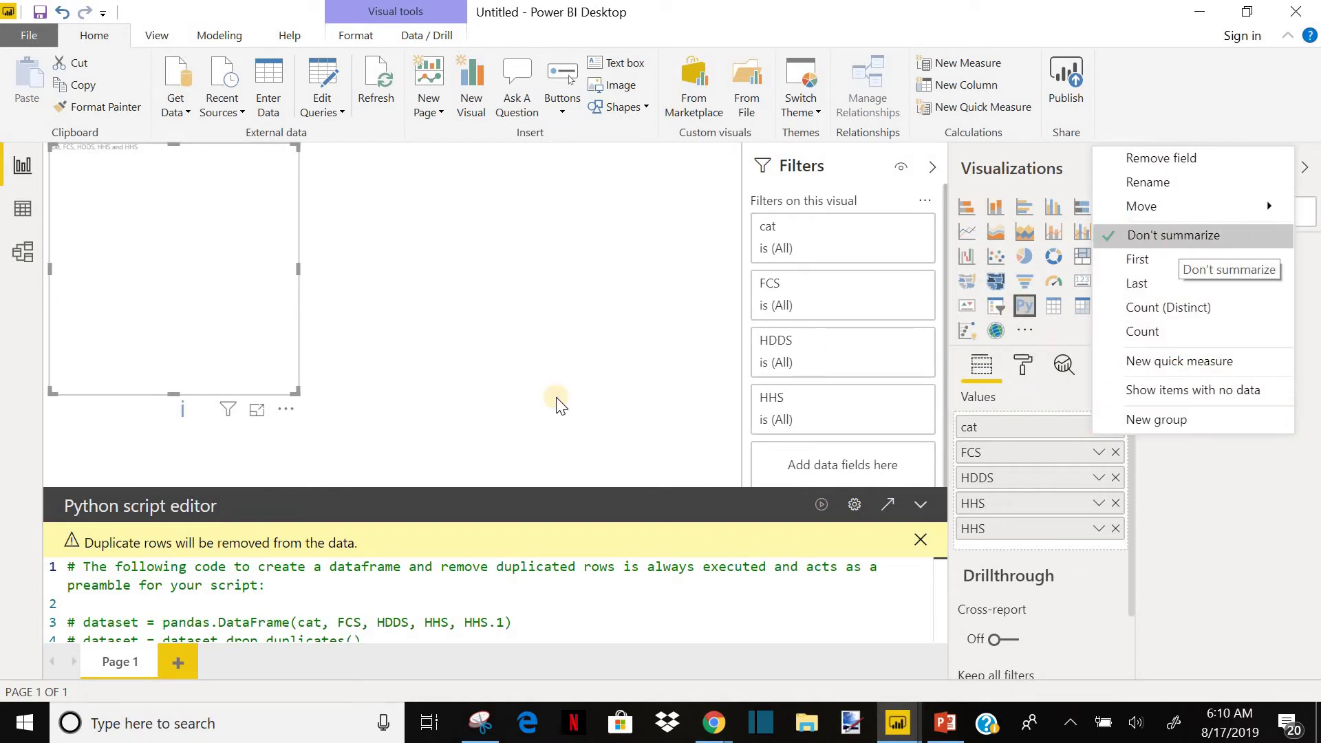
{"action": "left_click", "coordinate": [573, 401]}
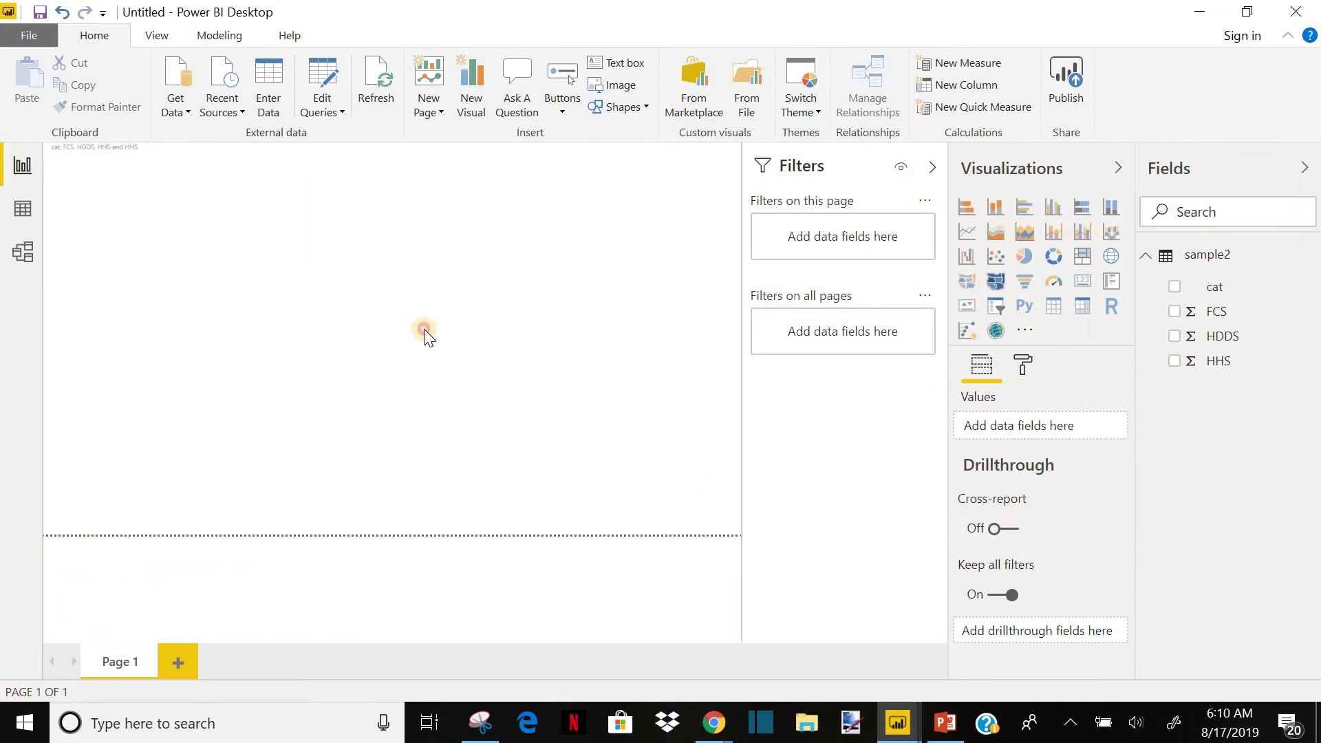
- Remove the duplicate HHS field from the Python visual's values and review the preamble of its script
{"action": "left_click", "coordinate": [193, 207]}
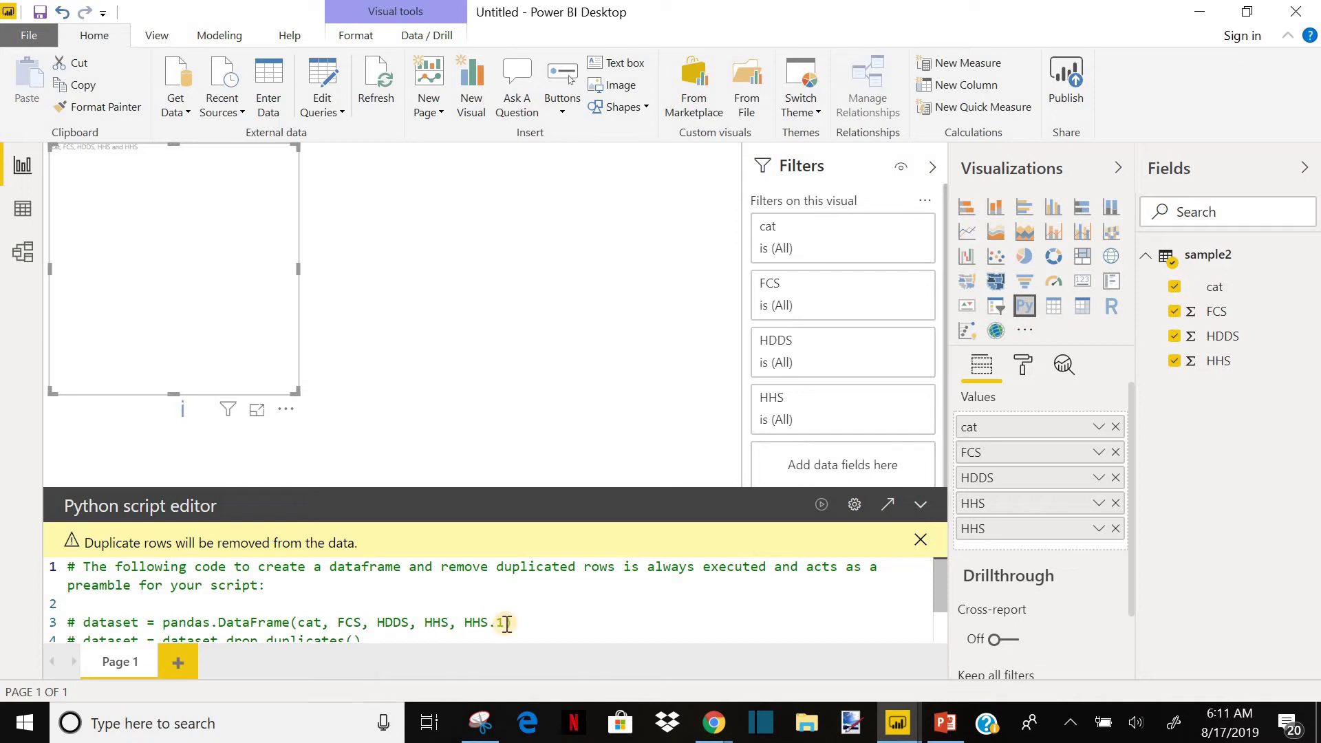
{"action": "left_click", "coordinate": [1116, 528]}
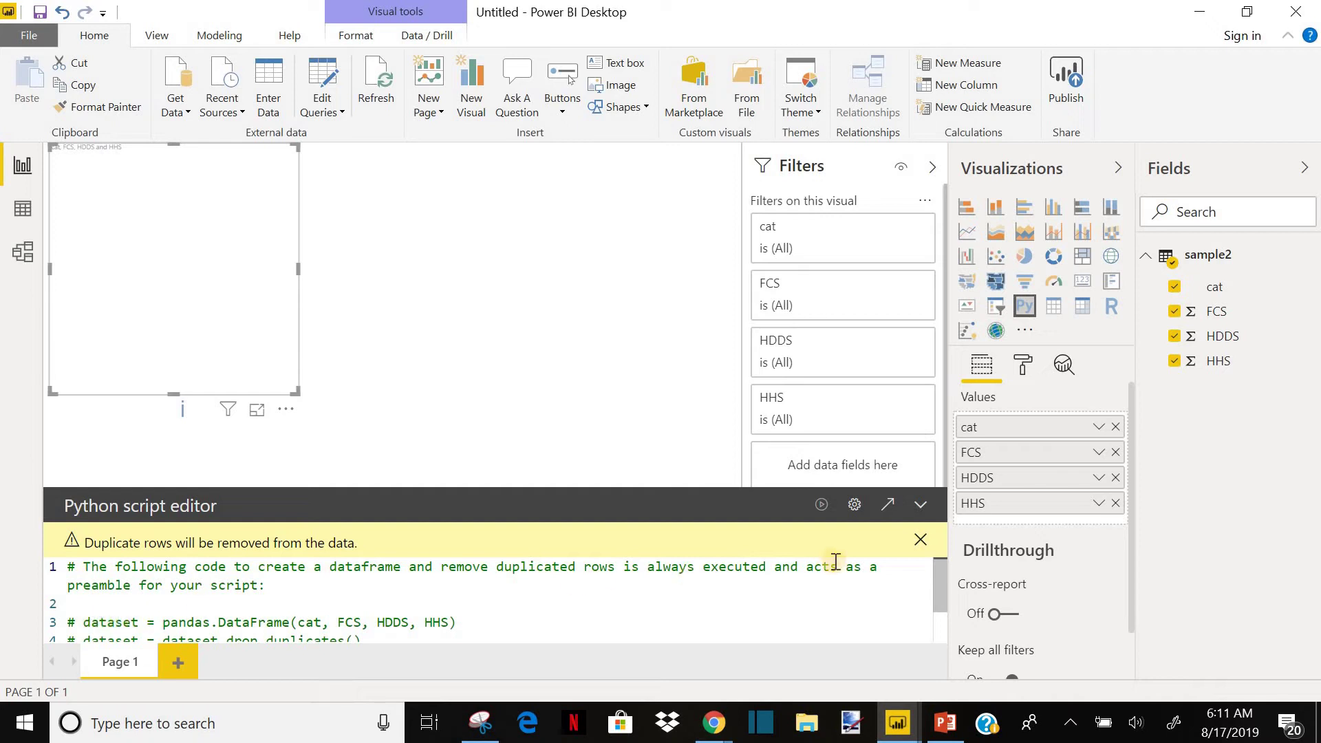
{"action": "left_click_drag", "start_coordinate": [936, 573], "coordinate": [947, 618]}
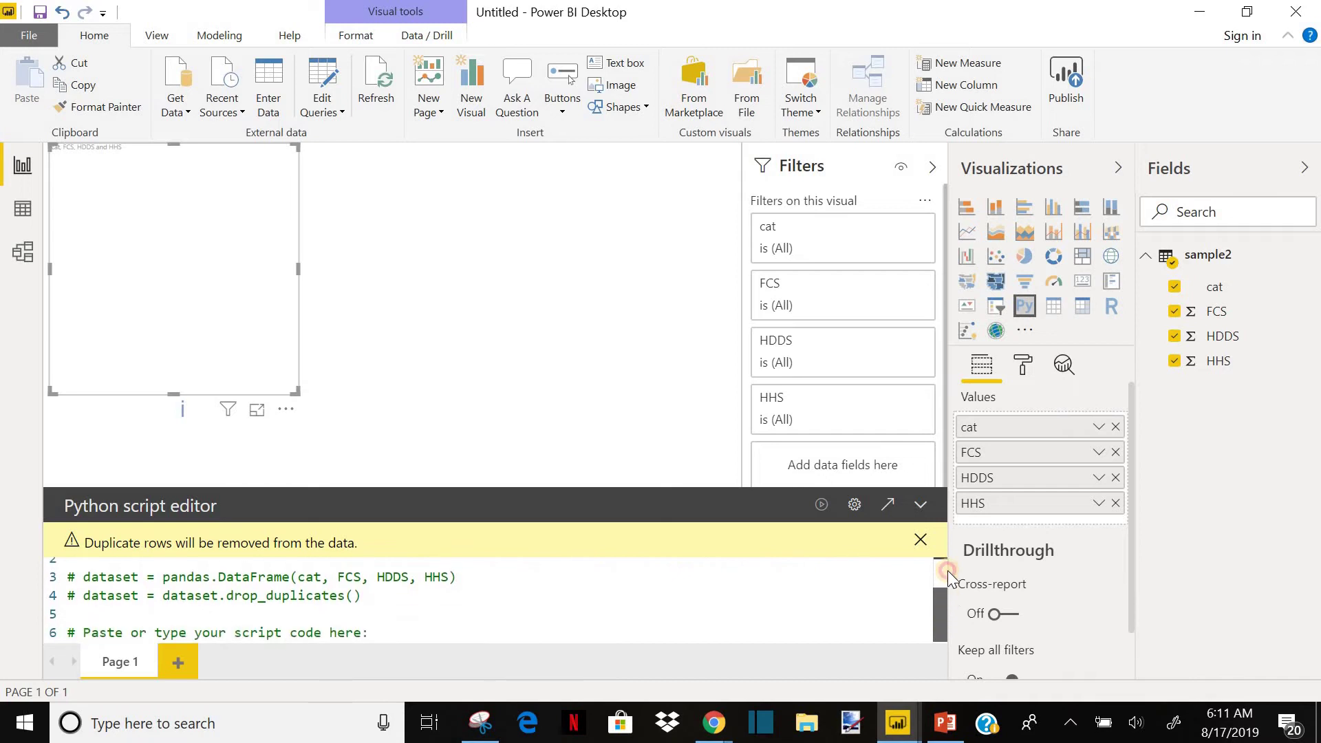
{"action": "left_click_drag", "start_coordinate": [948, 571], "coordinate": [947, 558]}
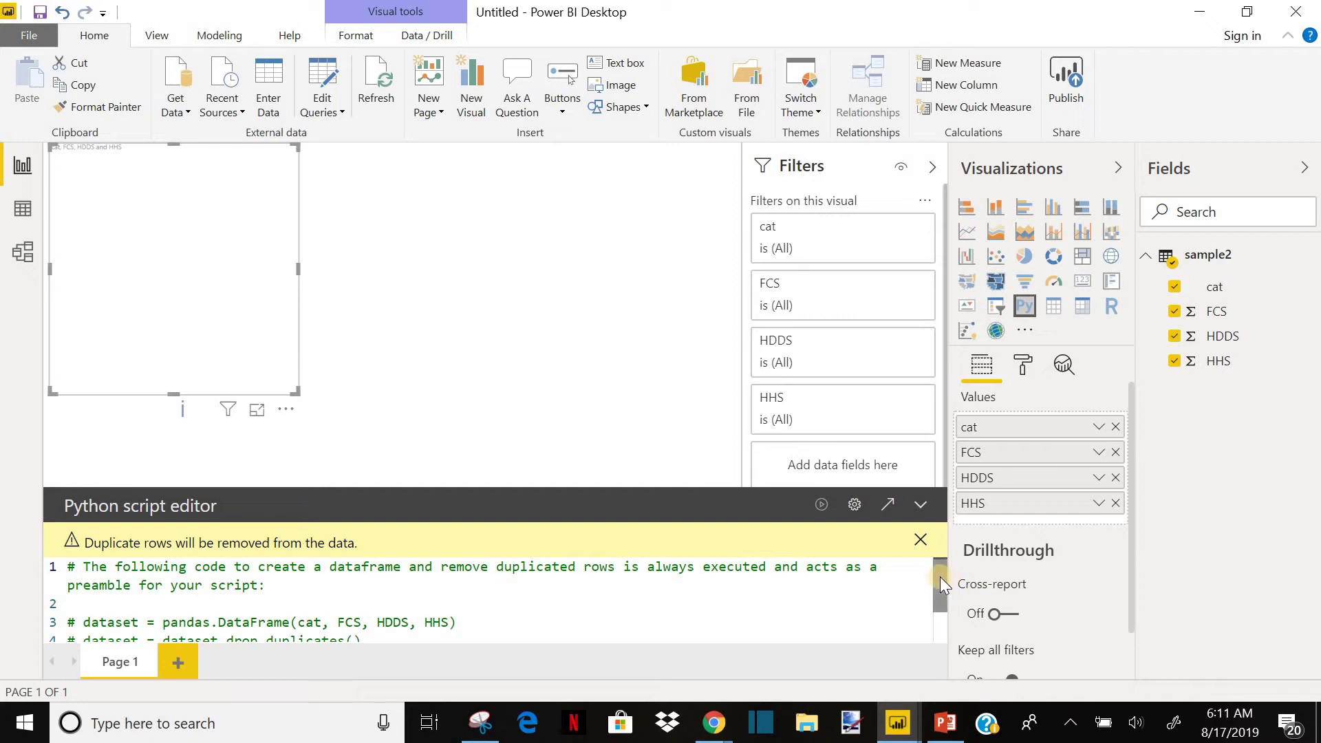
{"action": "left_click_drag", "start_coordinate": [940, 584], "coordinate": [940, 622]}
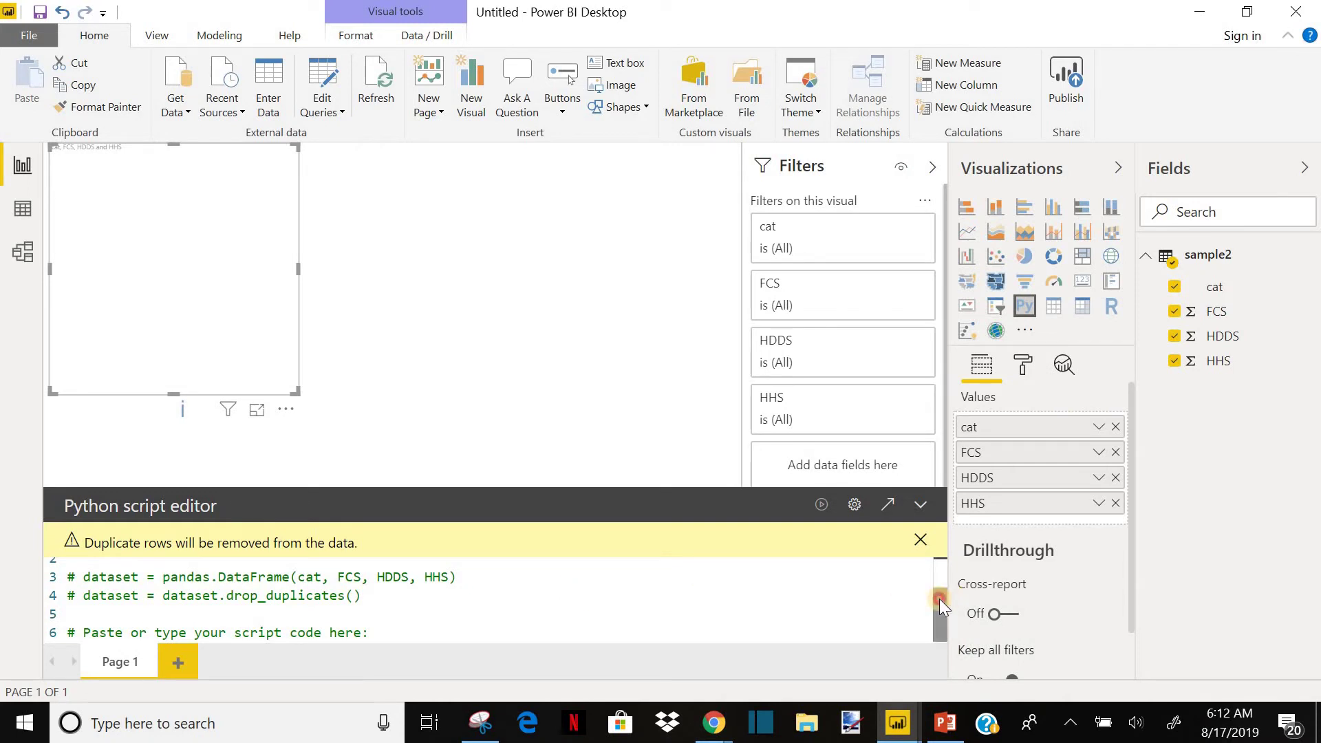
- Add the line "import matplotlib.pyplot as plt" below the script's paste-or-type comment
{"action": "left_click_drag", "start_coordinate": [938, 595], "coordinate": [946, 627]}
{"action": "left_click", "coordinate": [397, 630]}
{"action": "key", "text": "Return"}
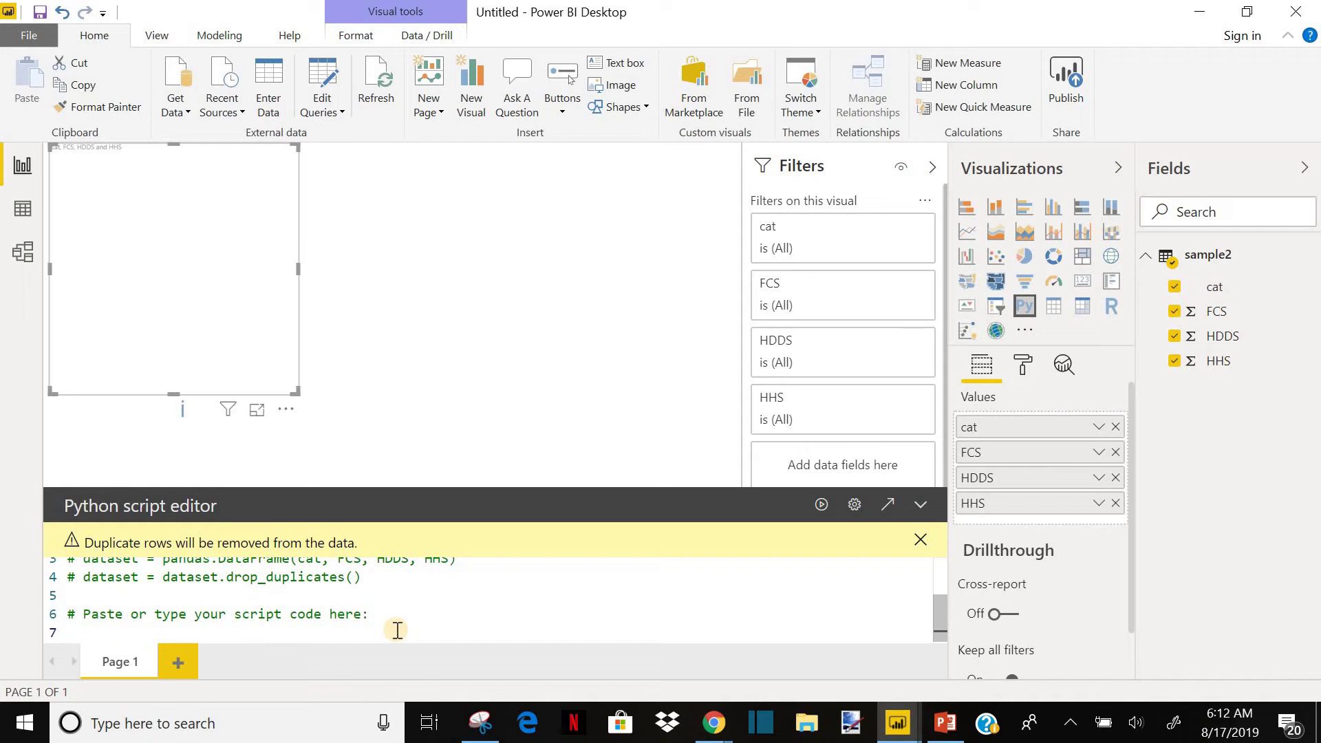
{"action": "type", "text": "import matplotlib"}
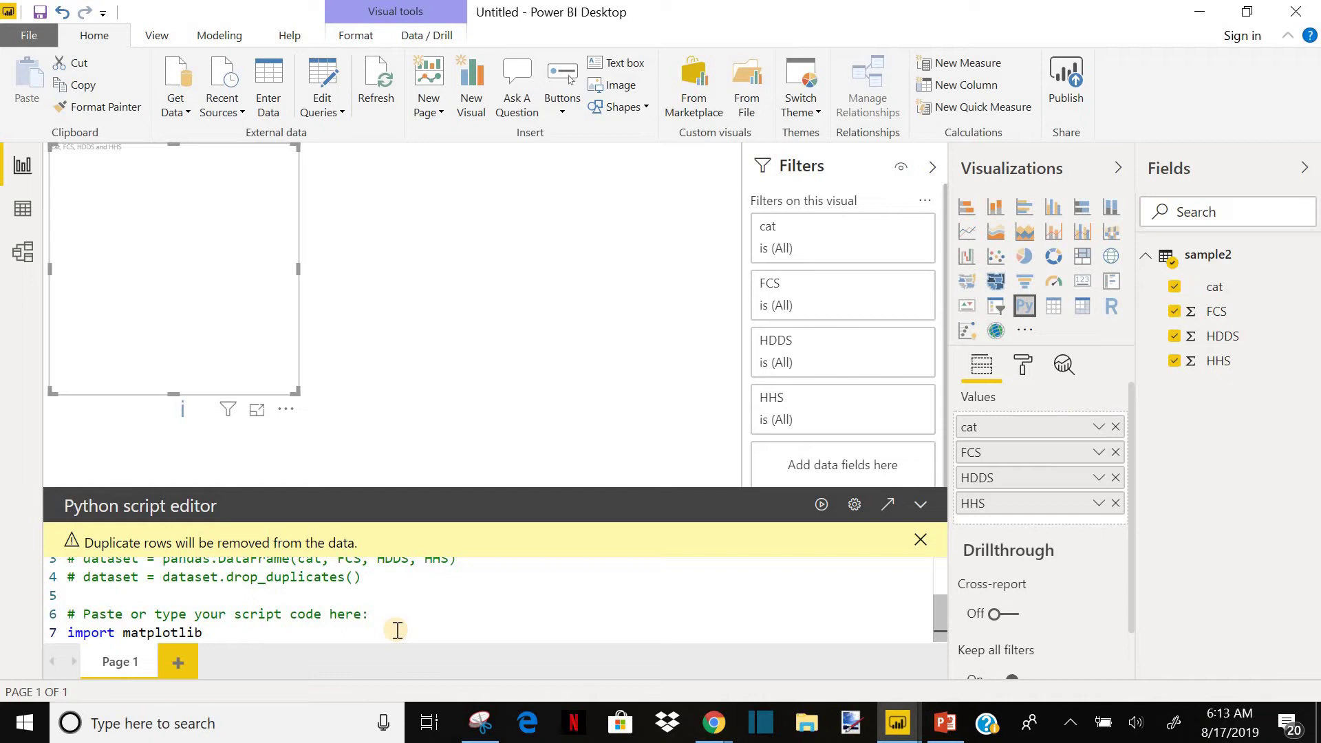
{"action": "type", "text": ".pyplt"}
{"action": "key", "text": "BackSpace"}
{"action": "type", "text": "o"}
{"action": "type", "text": "t"}
{"action": "type", "text": "as "}
{"action": "type", "text": "[;"}
{"action": "key", "text": "BackSpace"}
{"action": "key", "text": "BackSpace"}
{"action": "type", "text": "plt"}
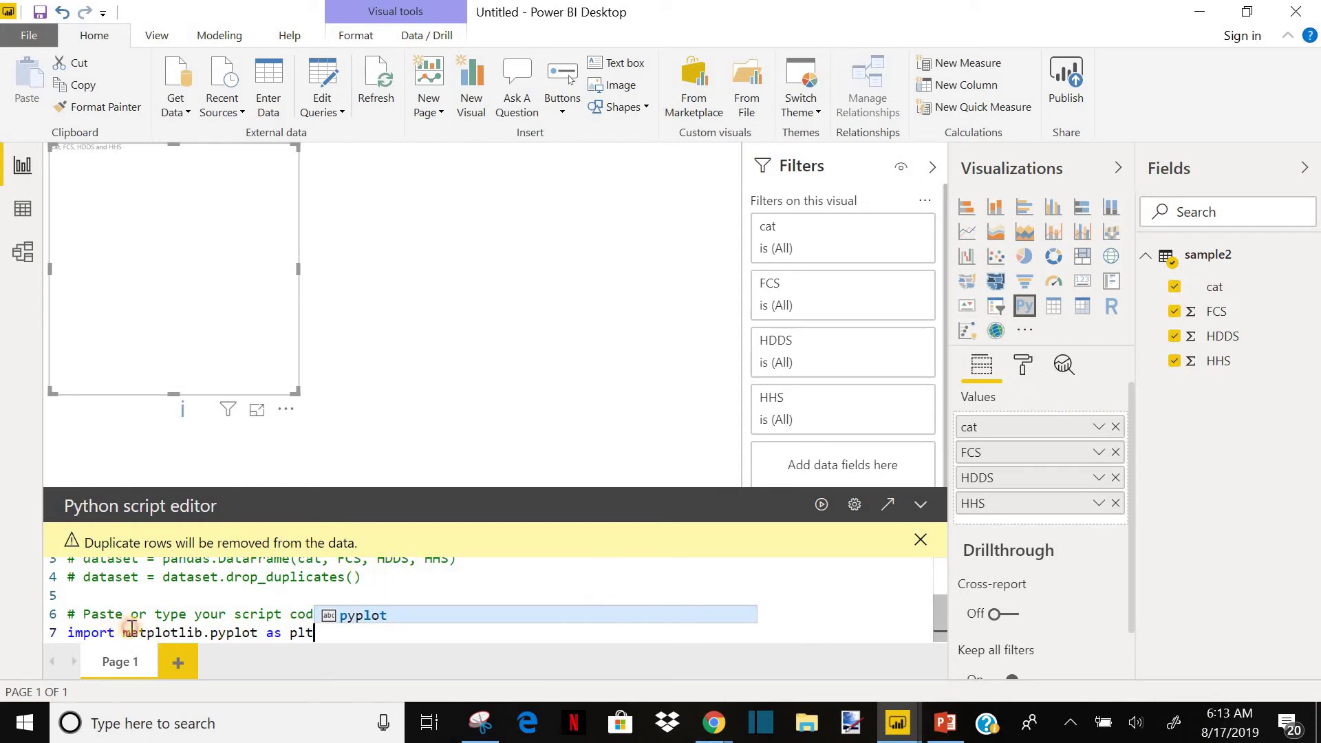
{"action": "left_click_drag", "start_coordinate": [122, 633], "coordinate": [214, 636]}
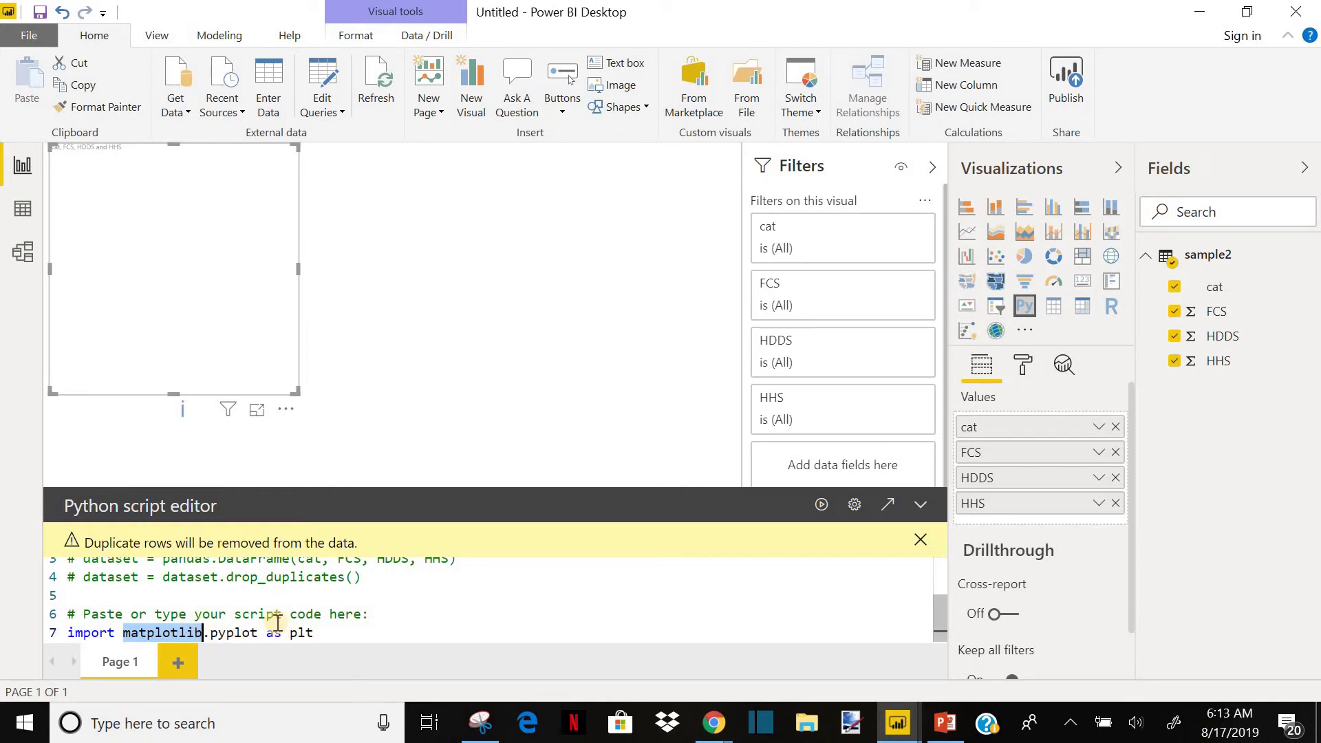
- Add the line "import seaborn as sns" below the matplotlib import
{"action": "left_click", "coordinate": [320, 633]}
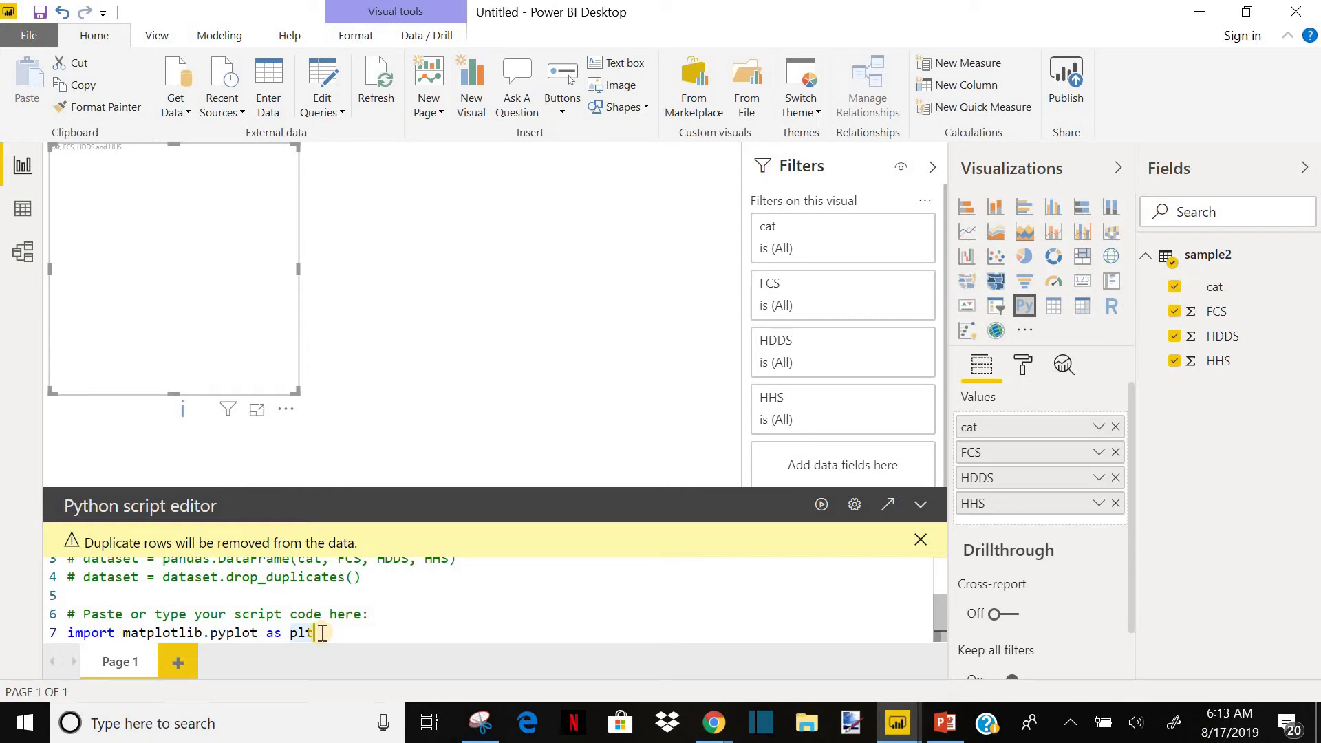
{"action": "key", "text": "Return"}
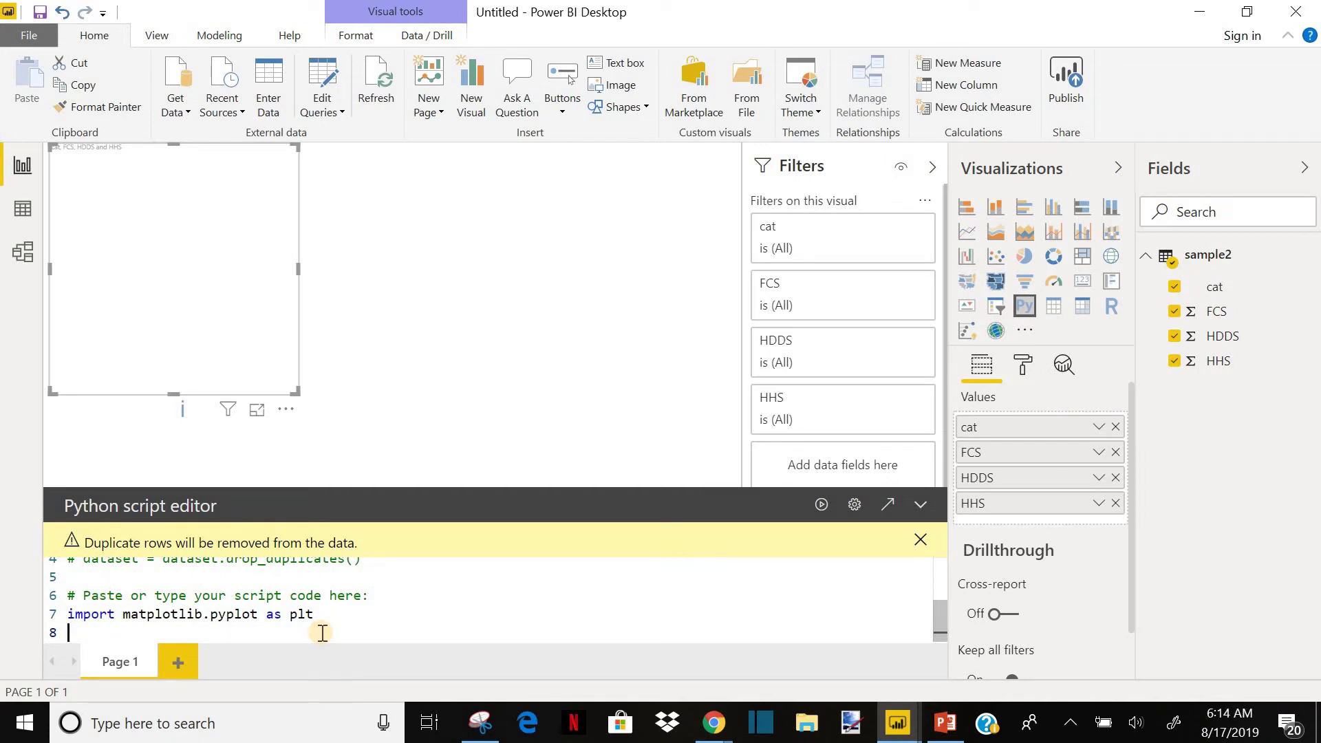
{"action": "type", "text": "impo"}
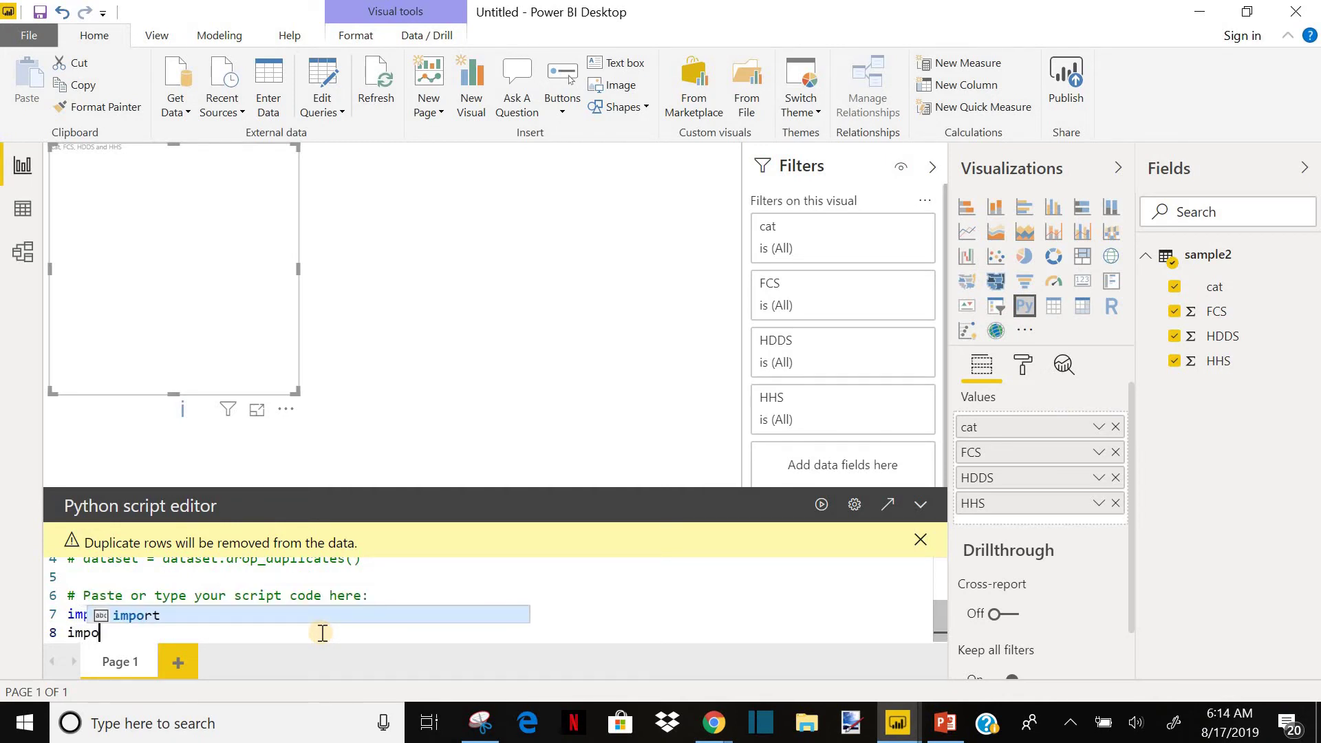
{"action": "type", "text": "rt seaborn"}
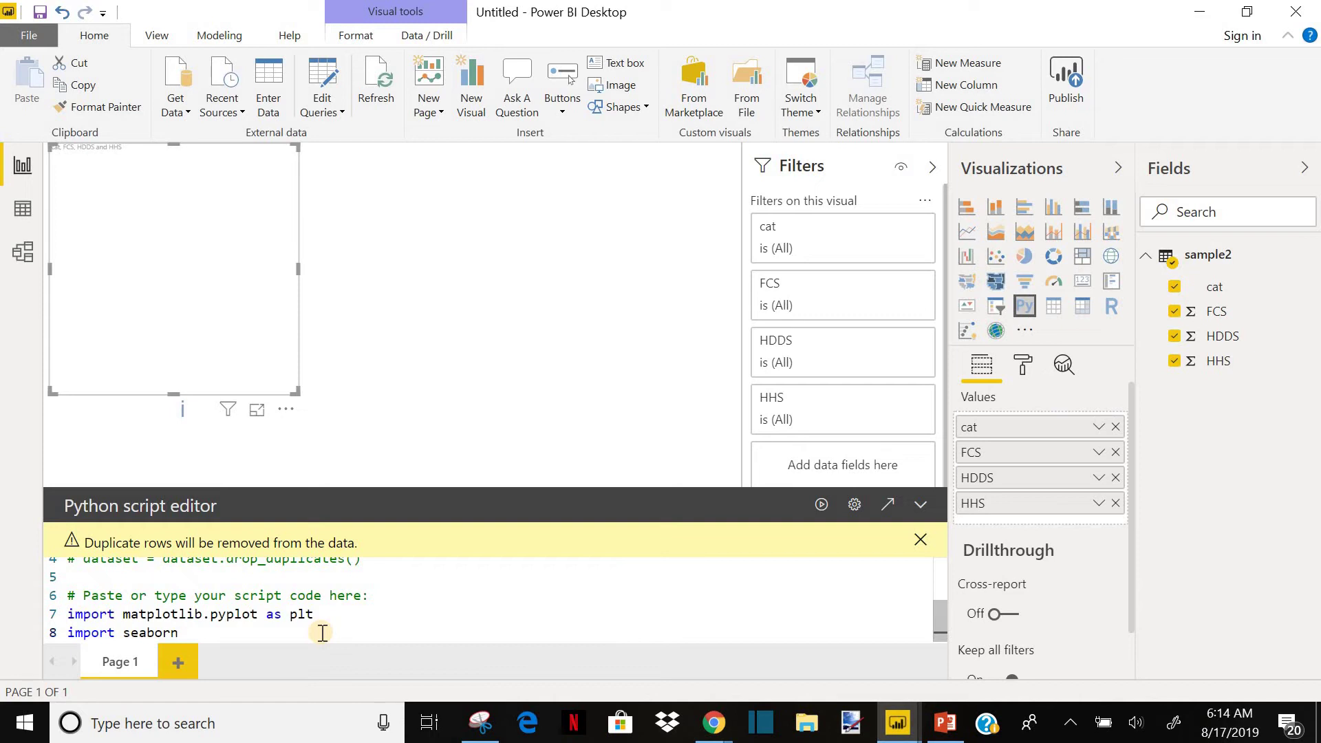
{"action": "type", "text": " as sn"}
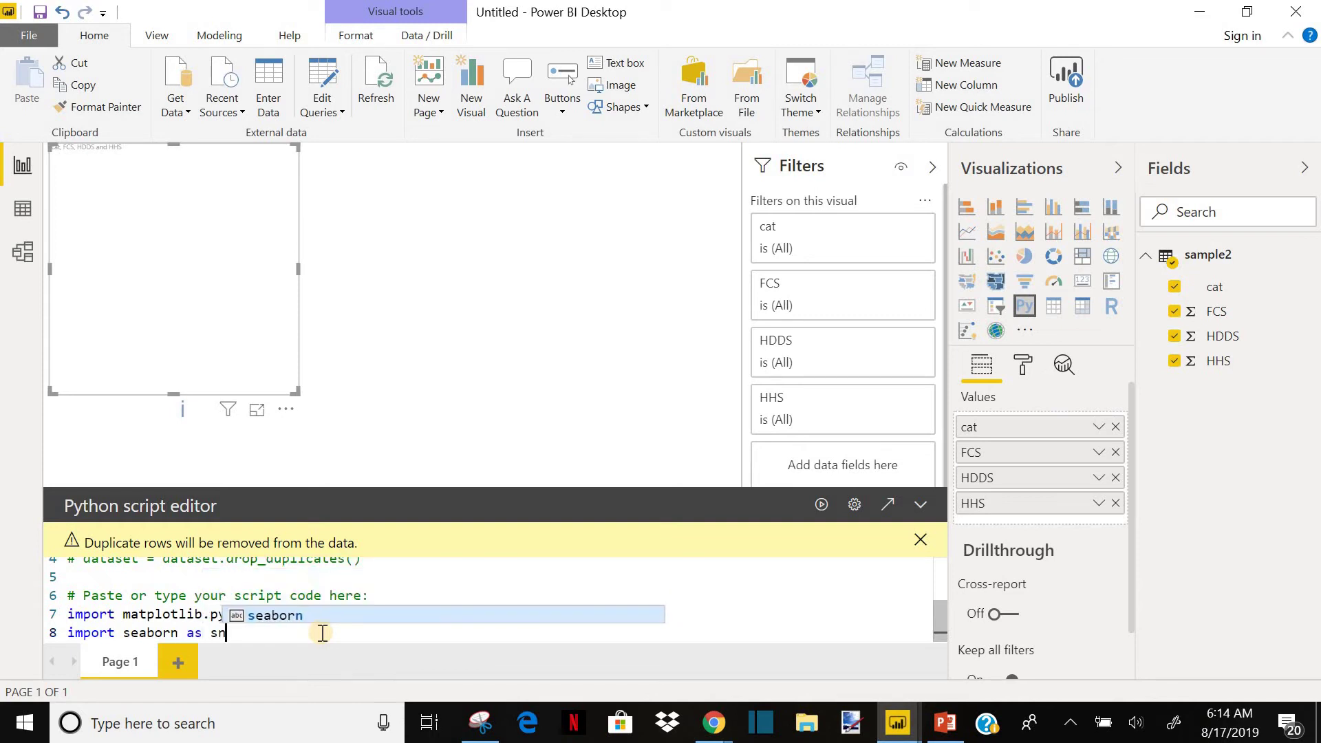
{"action": "type", "text": "s"}
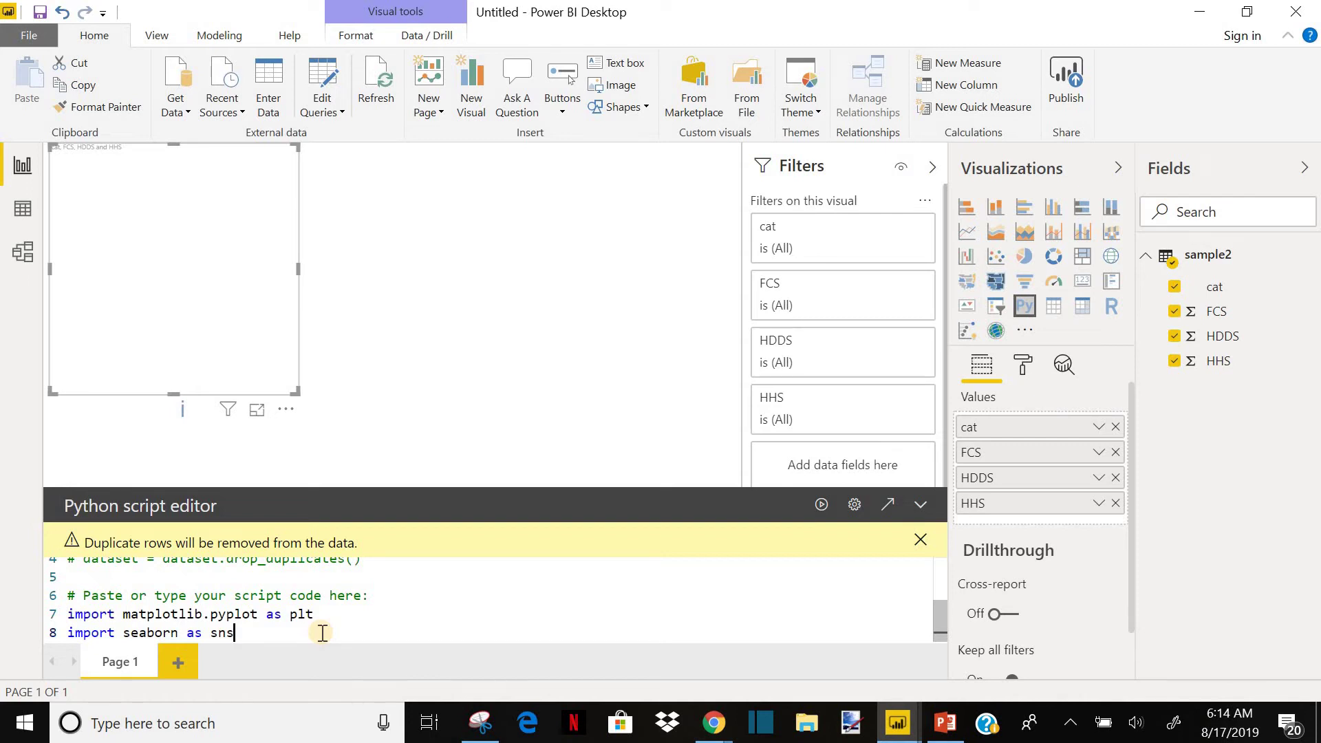
- Add an empty sns.boxplot() call on a new line below the seaborn import
{"action": "key", "text": "Return"}
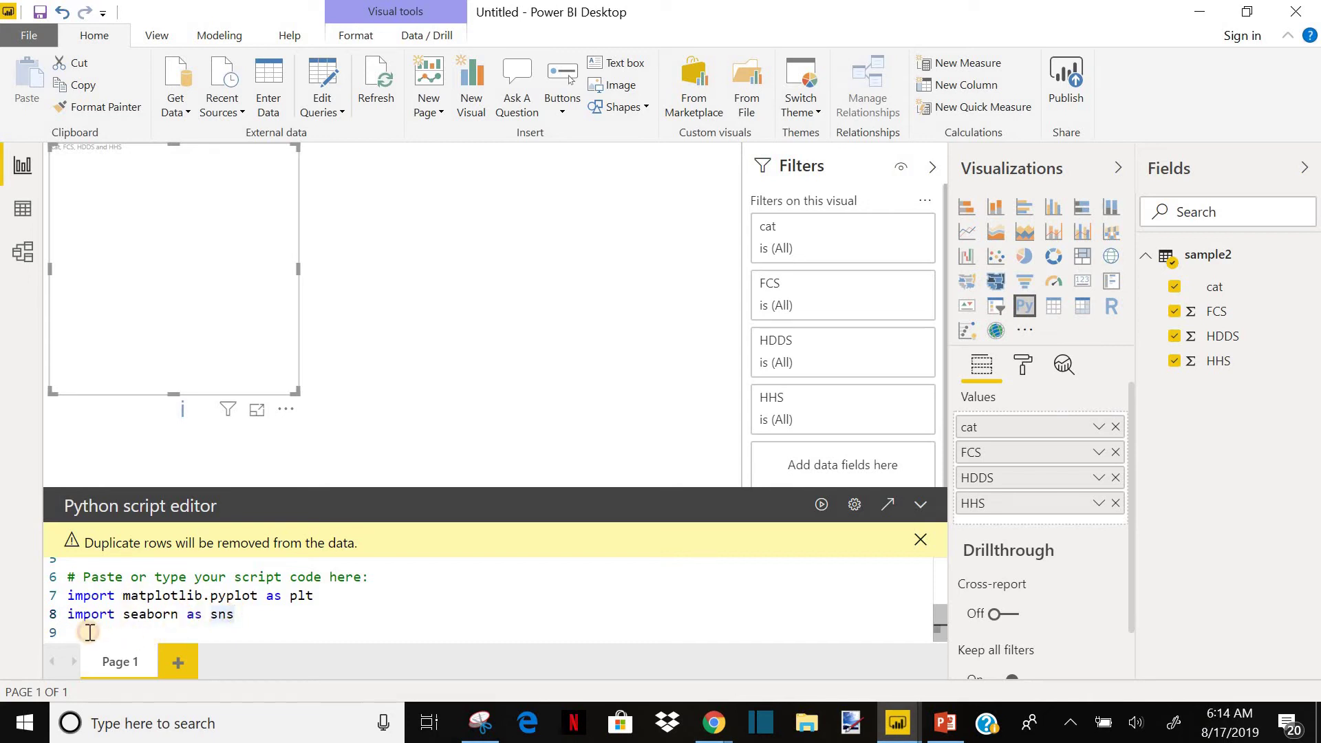
{"action": "type", "text": "sn"}
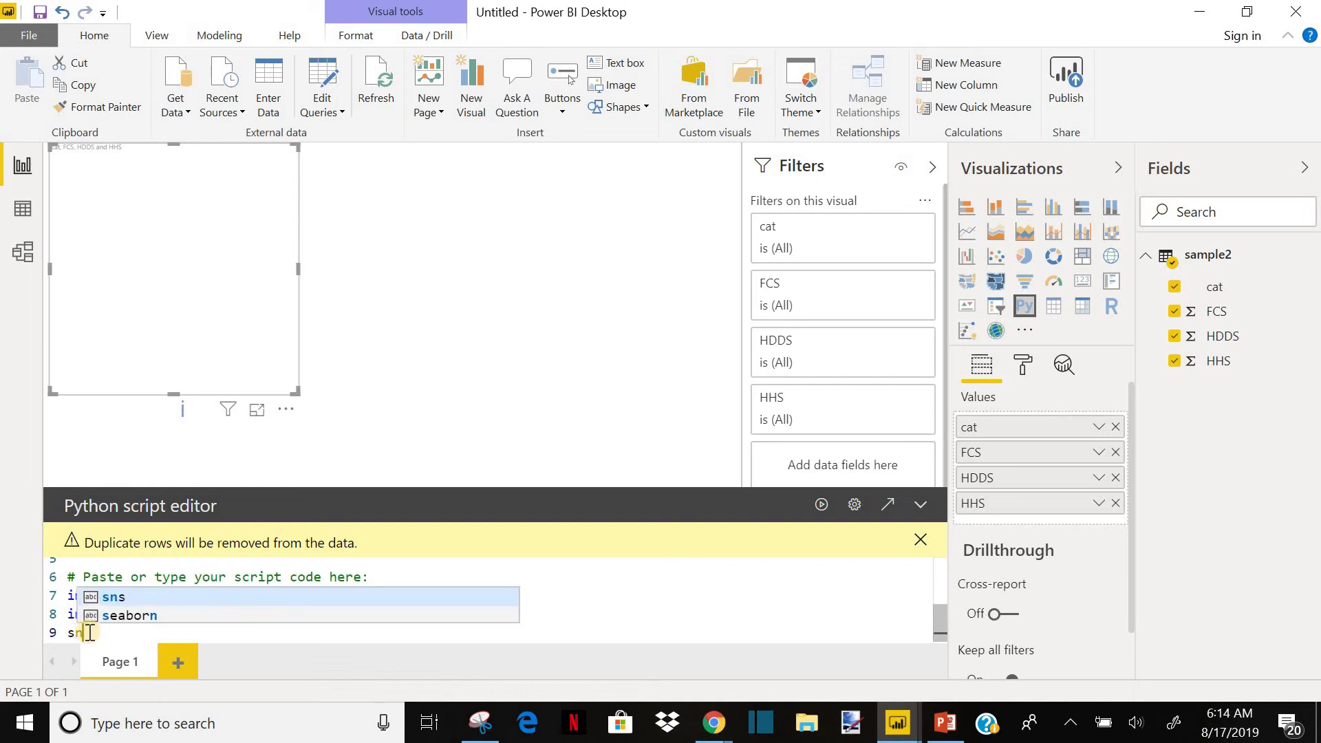
{"action": "type", "text": "s."}
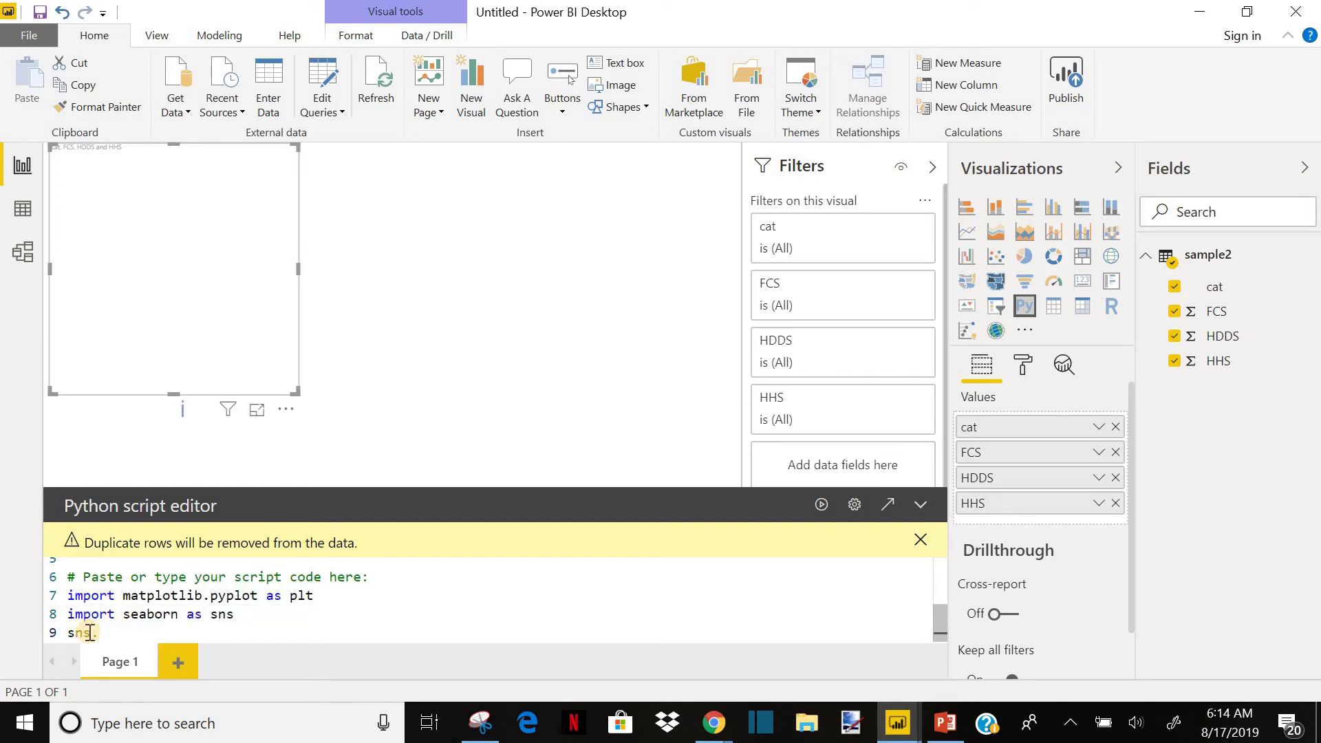
{"action": "type", "text": "boxplot("}
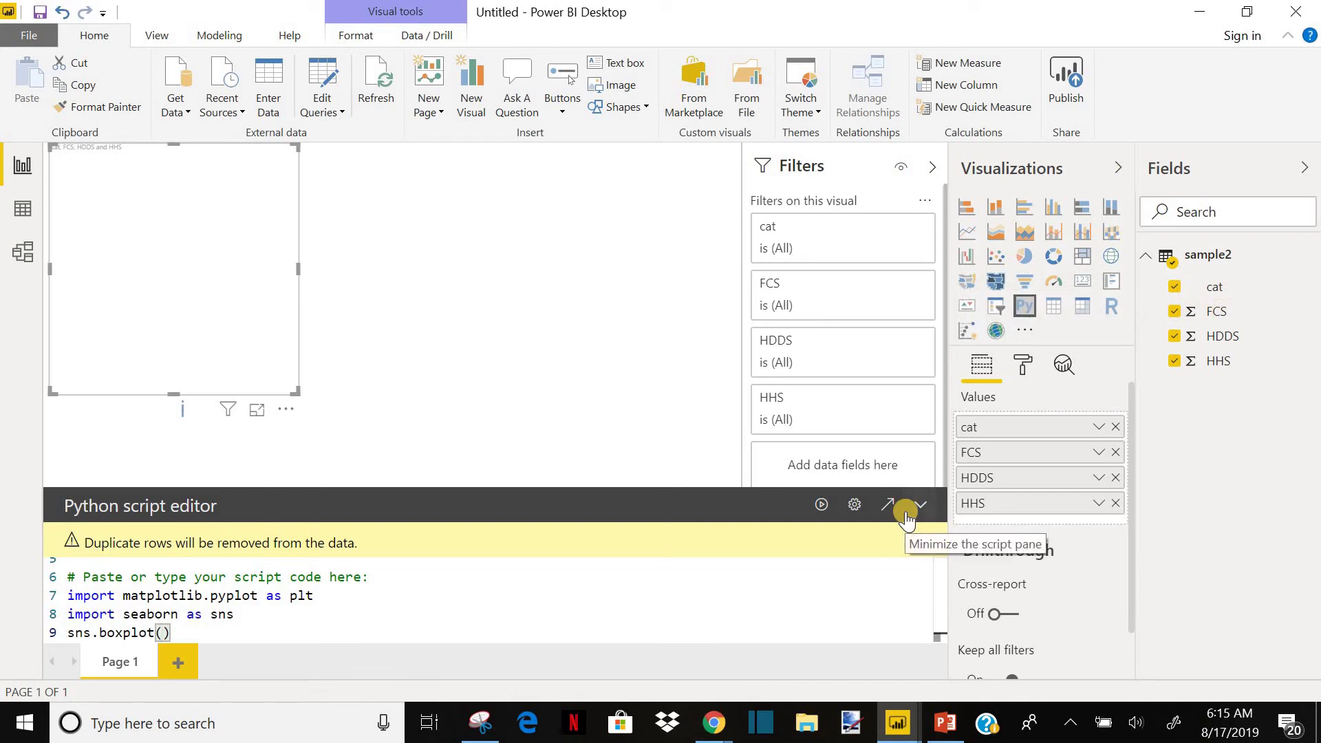
- Fill in the boxplot call's argument as y=dataset["FCS"], checking the dataset definition in the script's preamble
{"action": "type", "text": "y"}
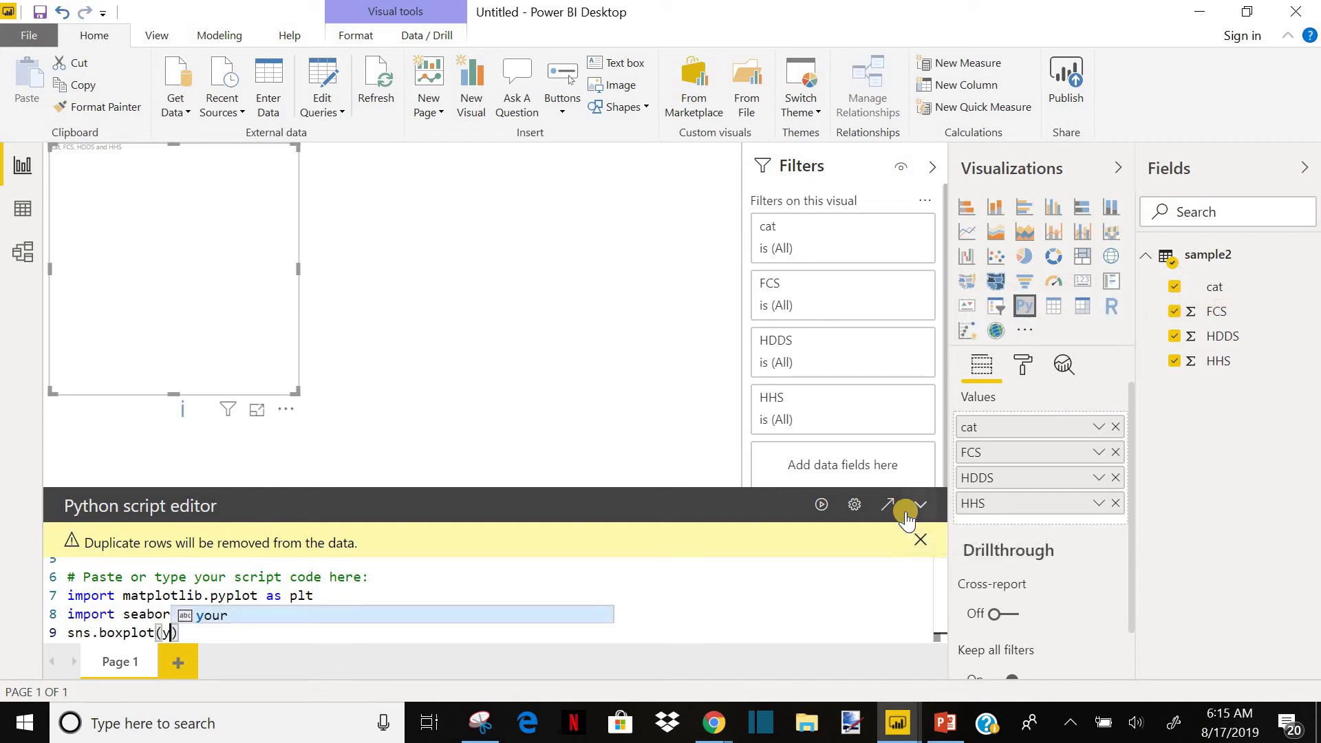
{"action": "type", "text": "="}
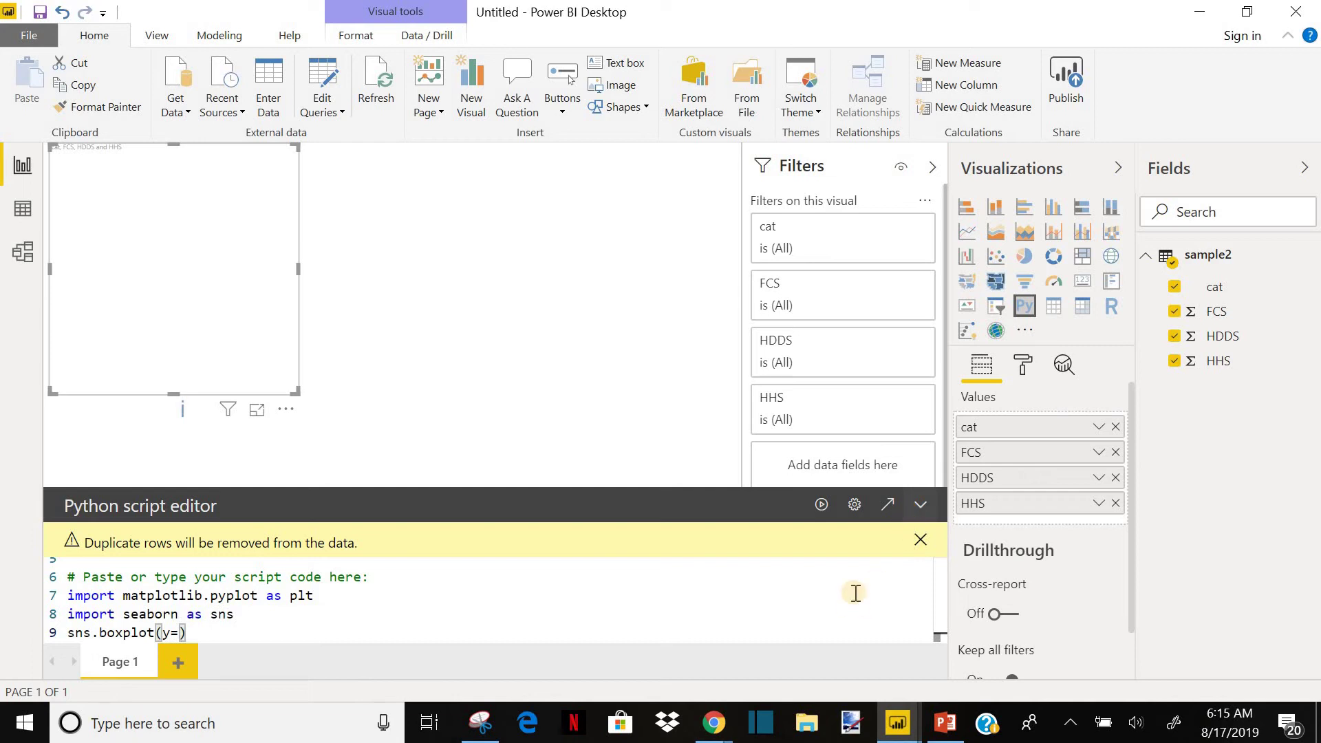
{"action": "type", "text": "data"}
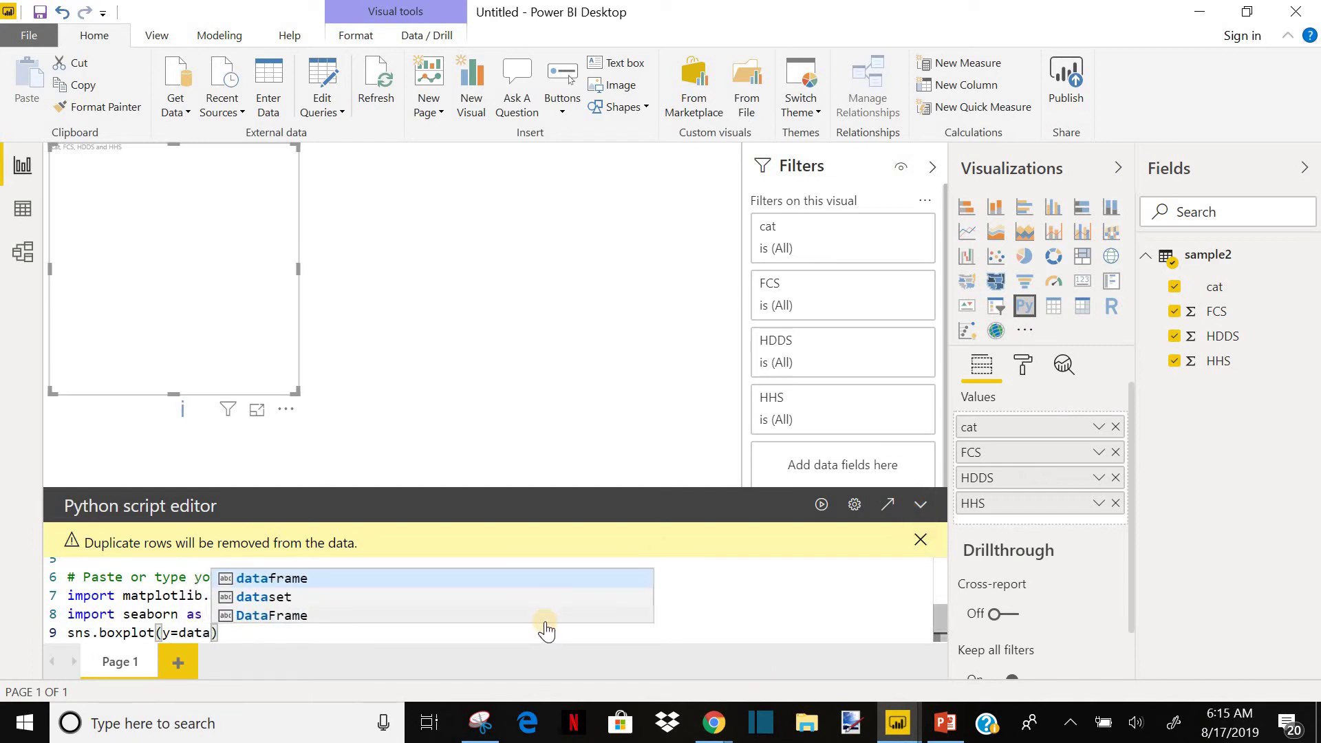
{"action": "type", "text": "set"}
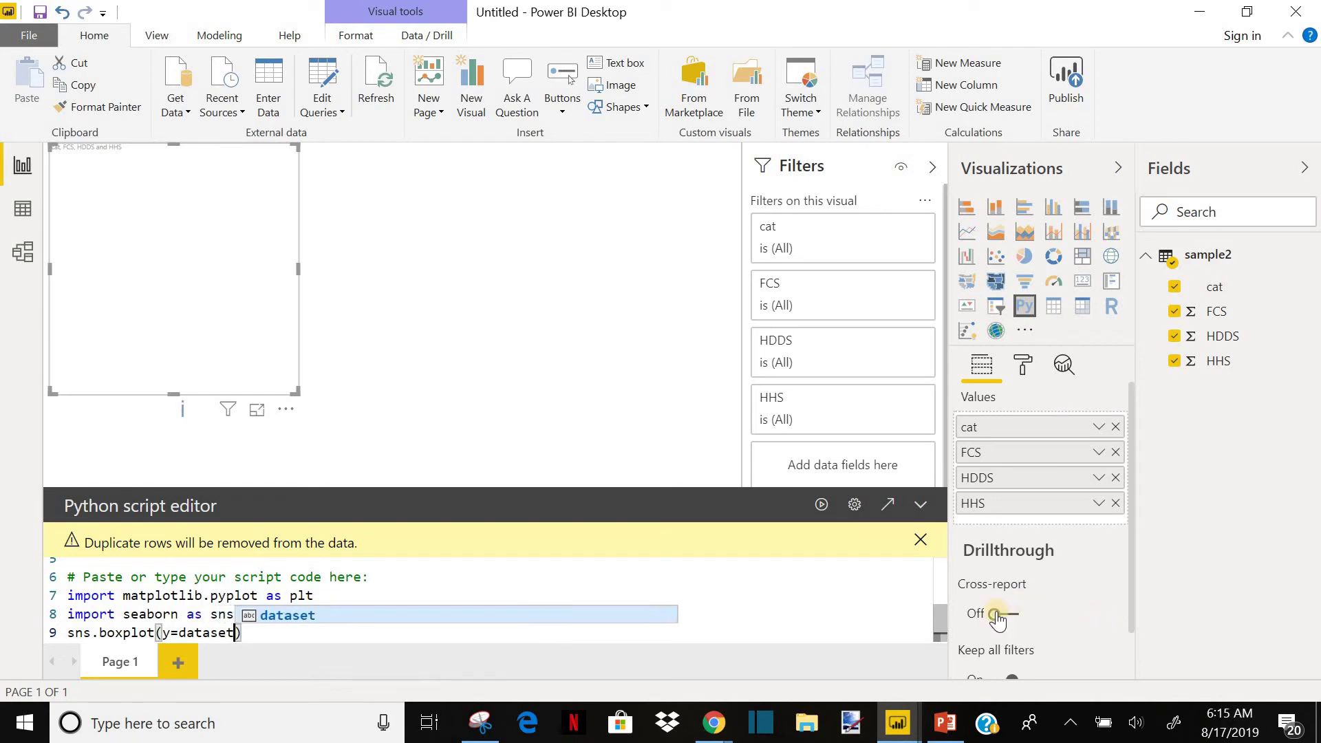
{"action": "left_click_drag", "start_coordinate": [940, 613], "coordinate": [940, 579]}
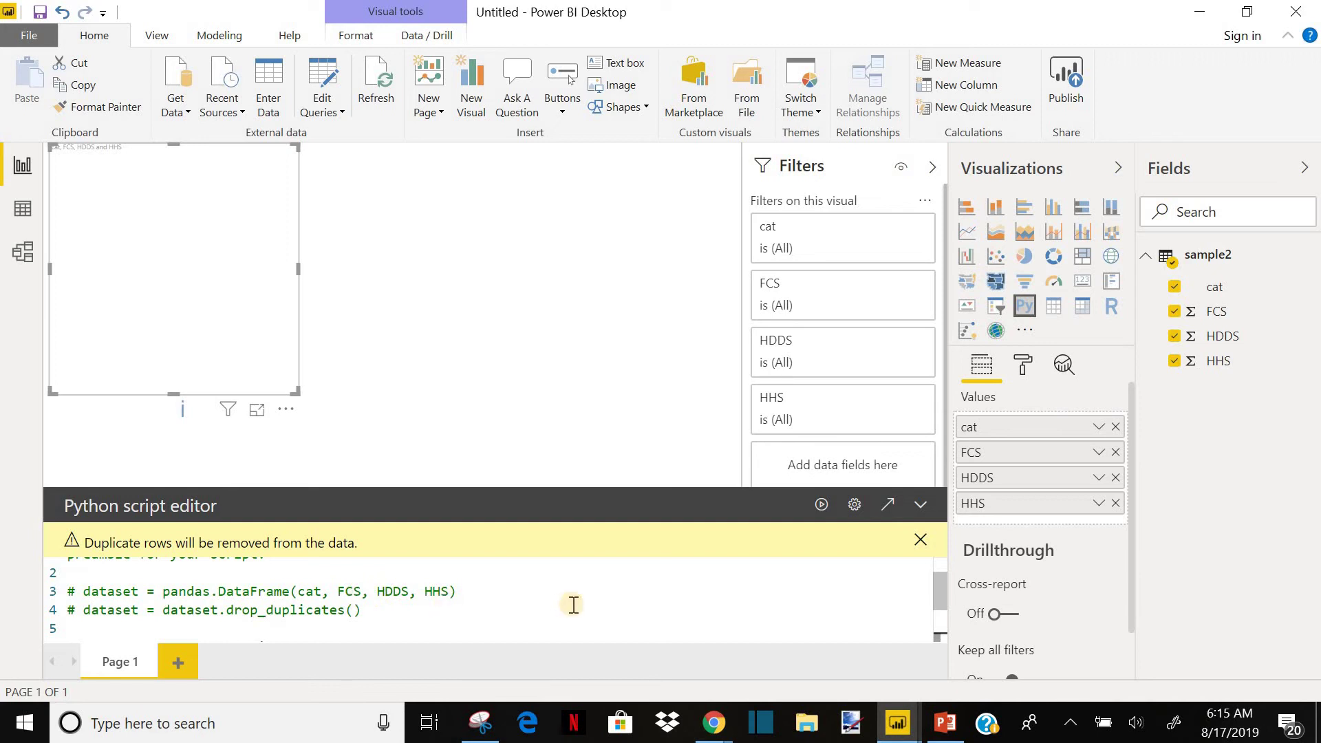
{"action": "left_click", "coordinate": [937, 621]}
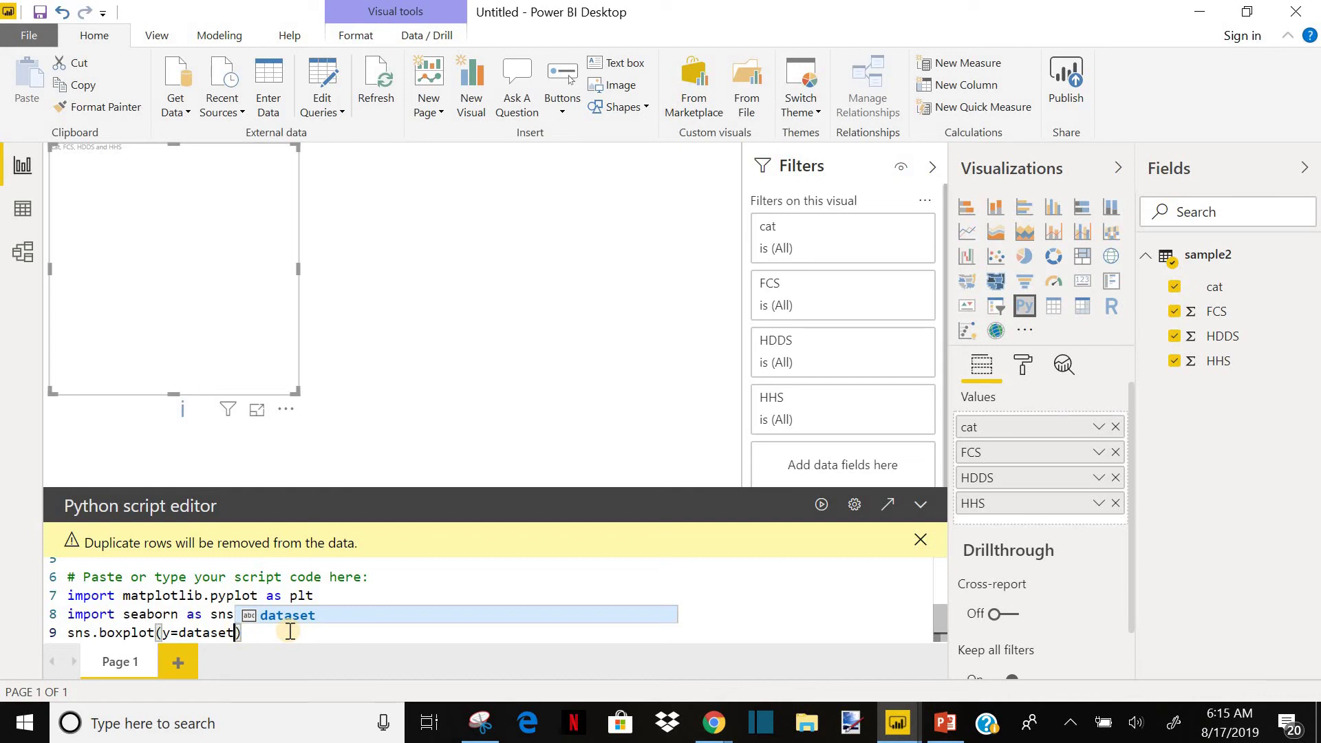
{"action": "type", "text": "["}
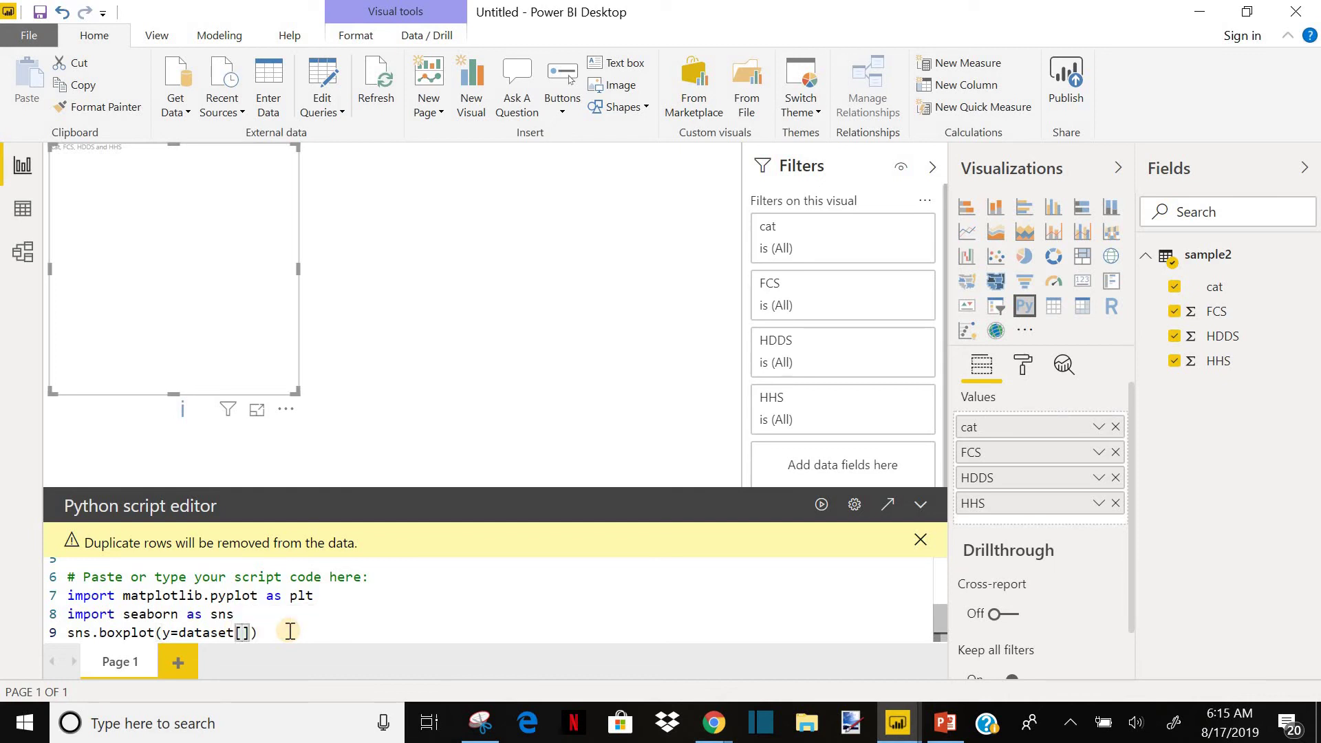
{"action": "type", "text": "\"f"}
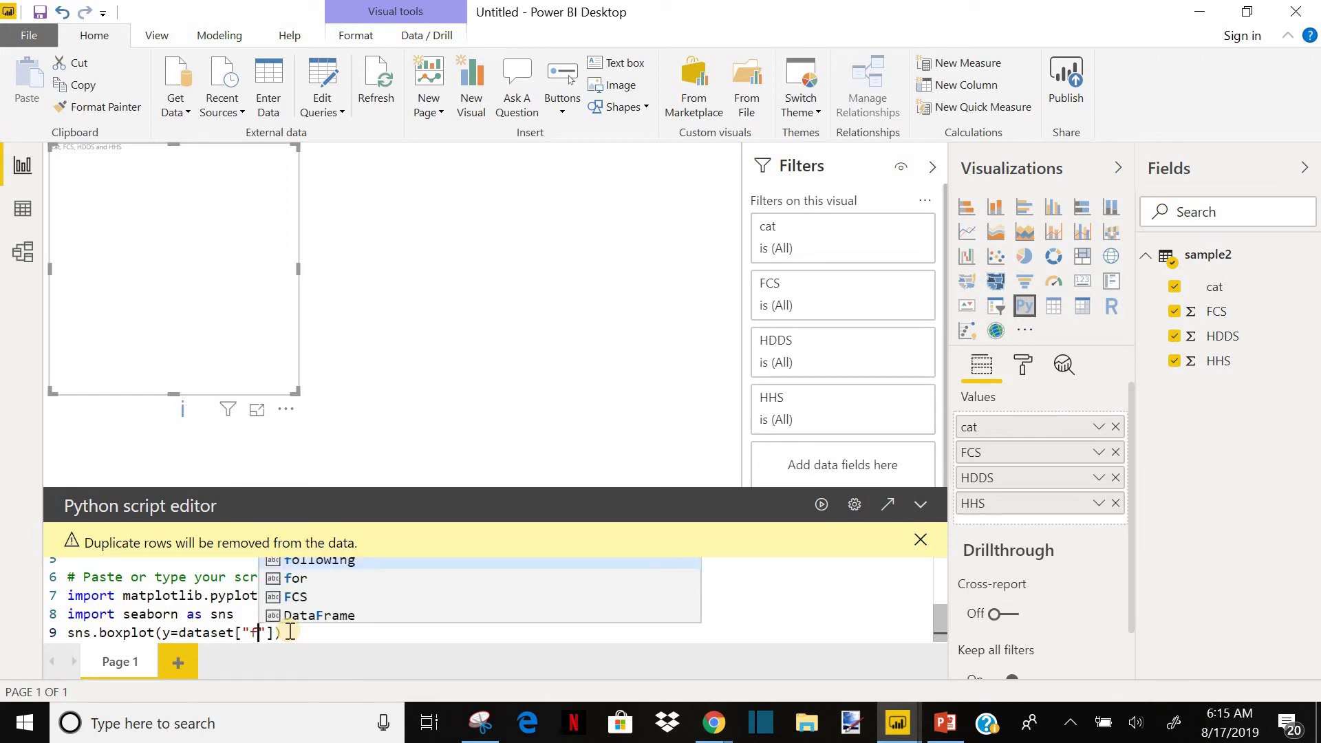
{"action": "left_click", "coordinate": [295, 597]}
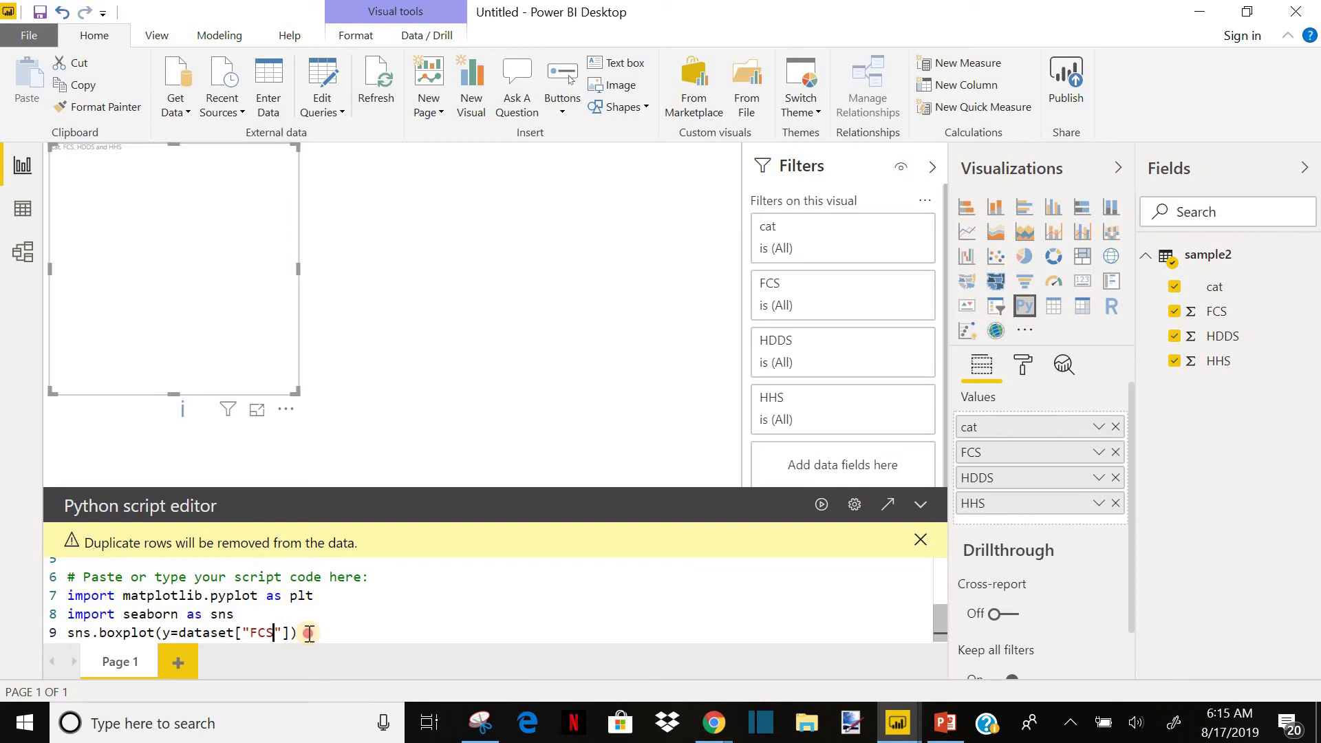
- Add the line "plt.show()" below the boxplot call and run the Python script
{"action": "key", "text": "End"}
{"action": "key", "text": "Return"}
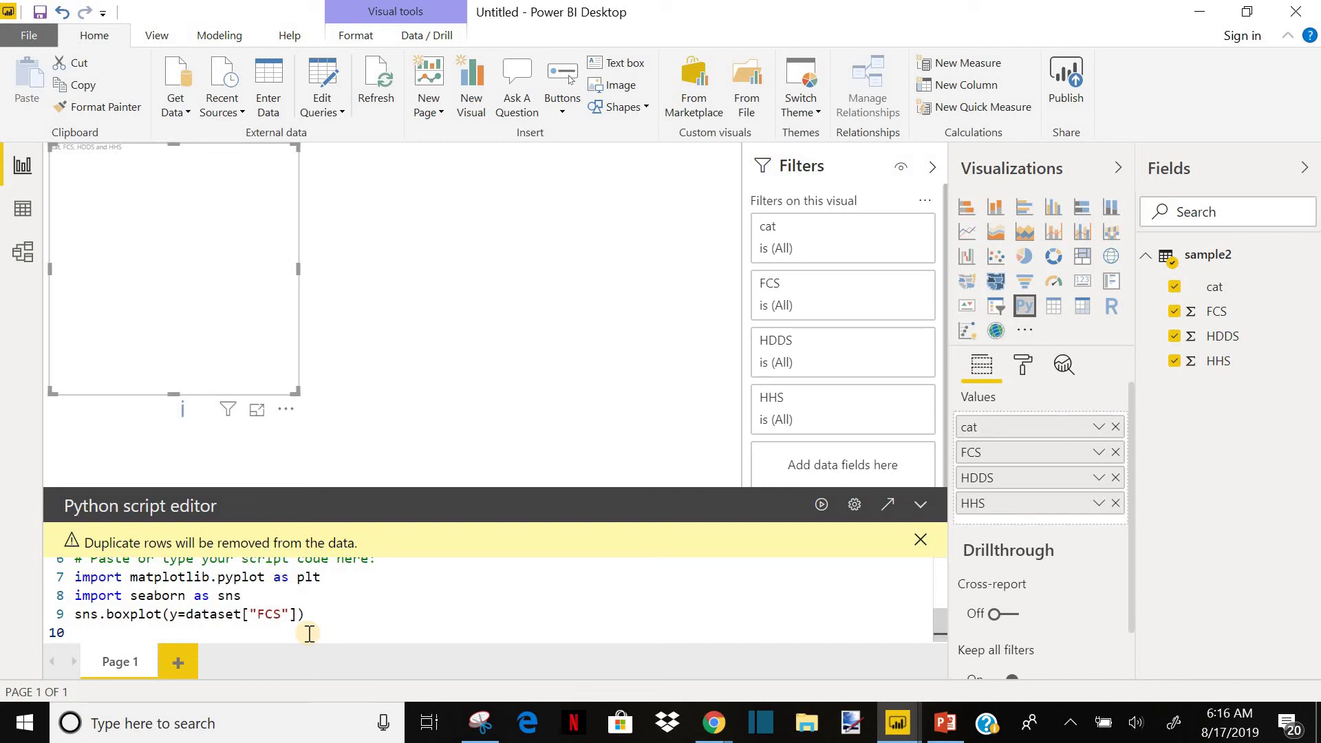
{"action": "type", "text": "plt"}
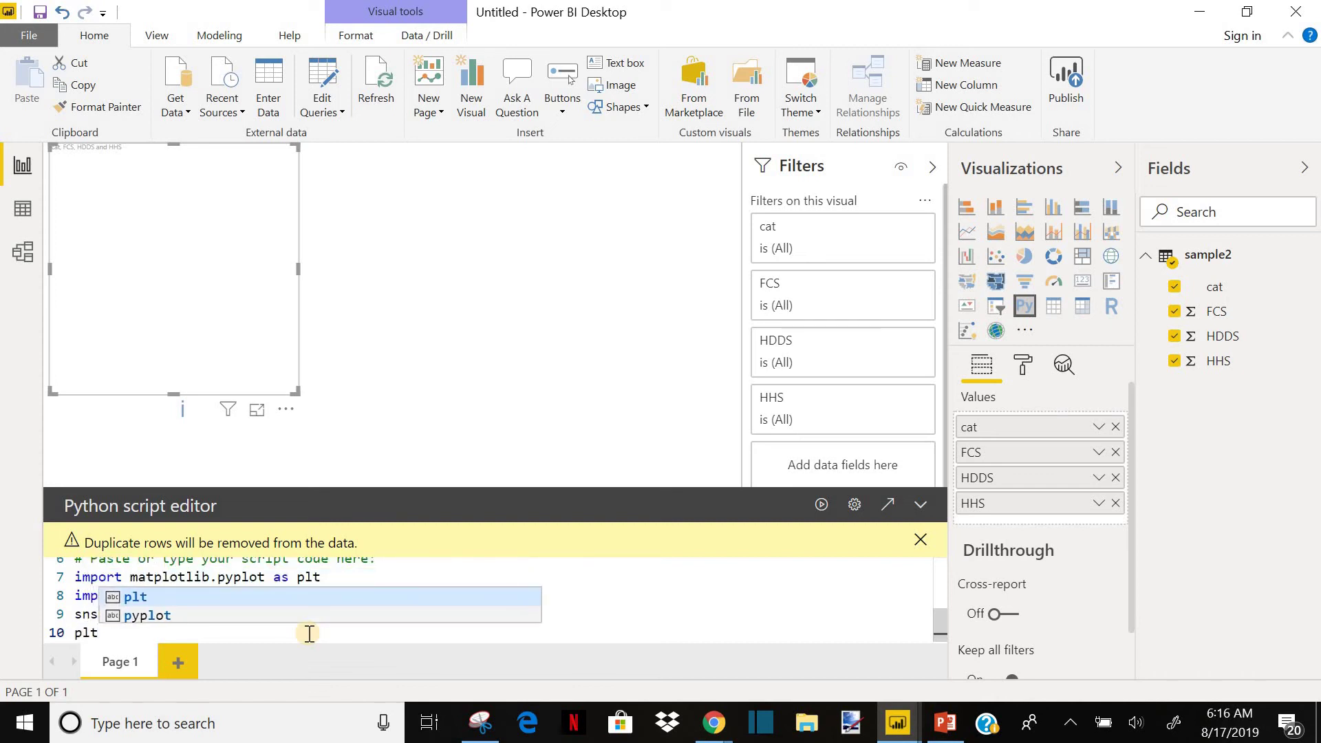
{"action": "type", "text": ".show"}
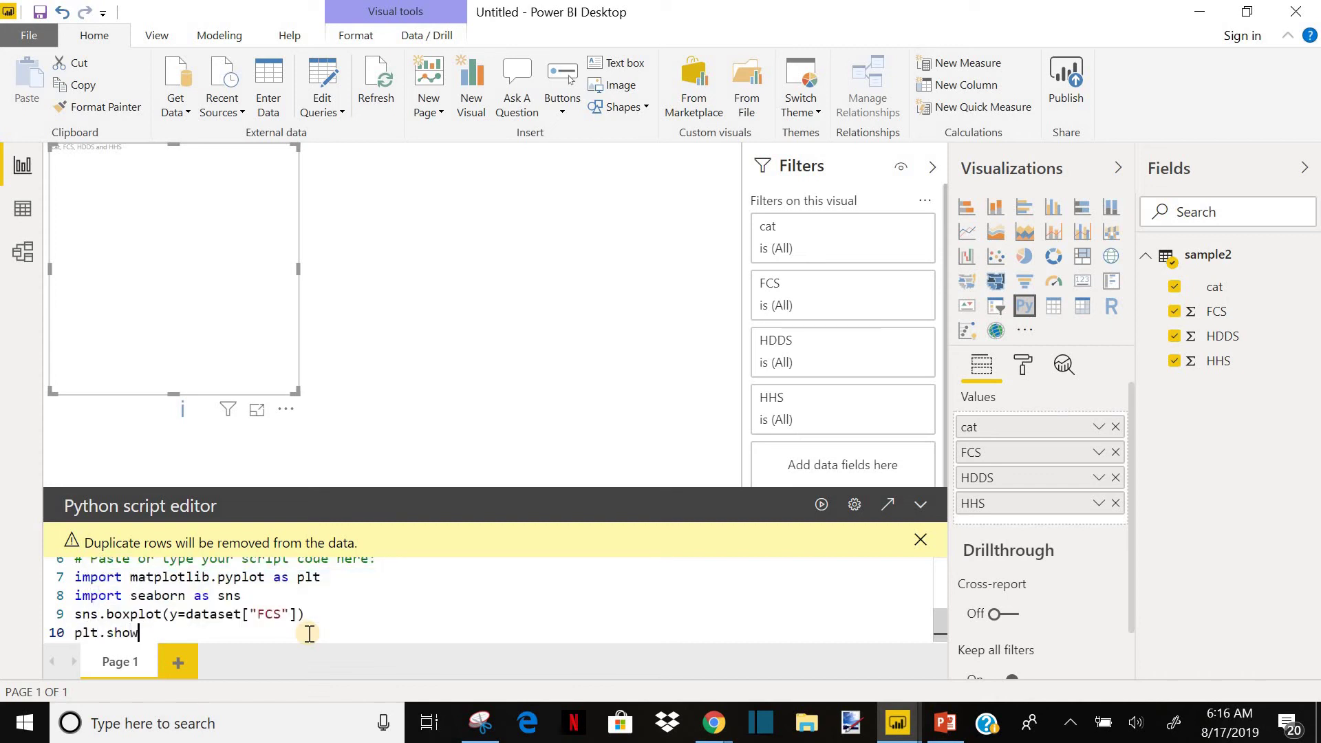
{"action": "type", "text": "("}
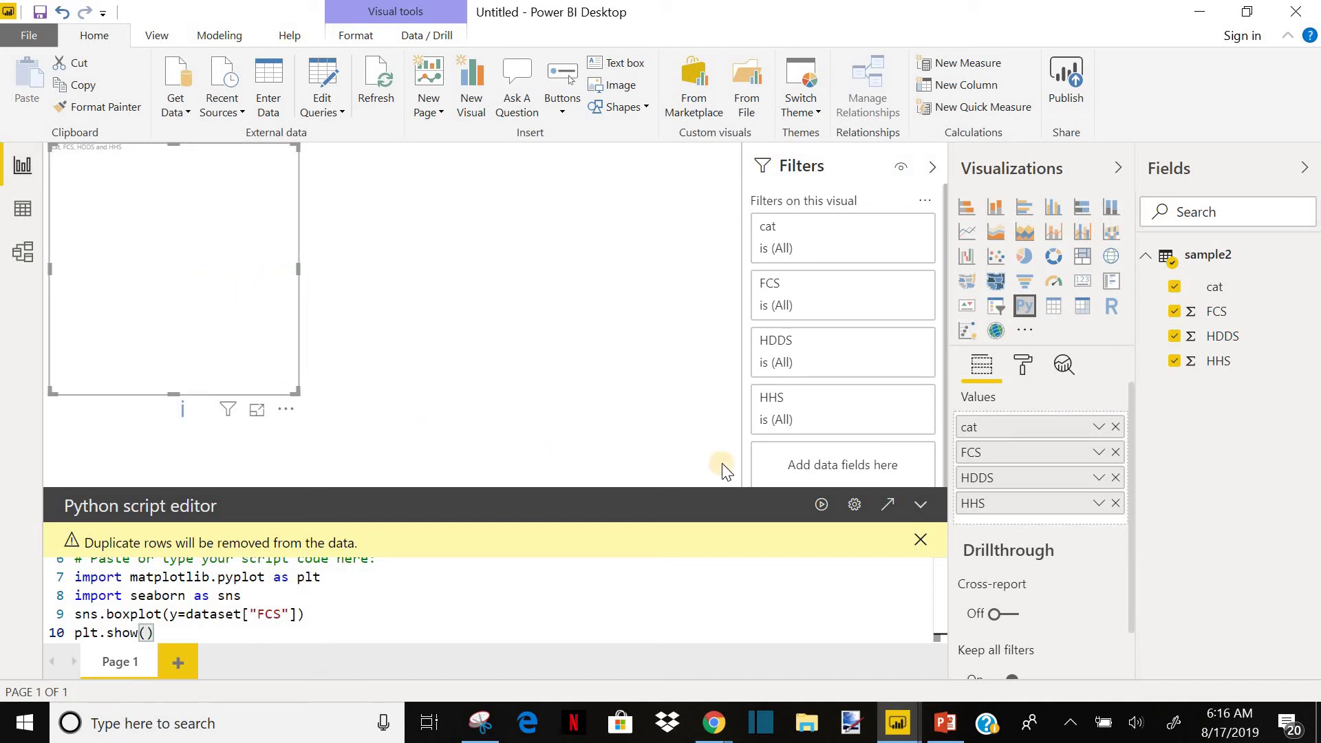
{"action": "left_click", "coordinate": [824, 506]}
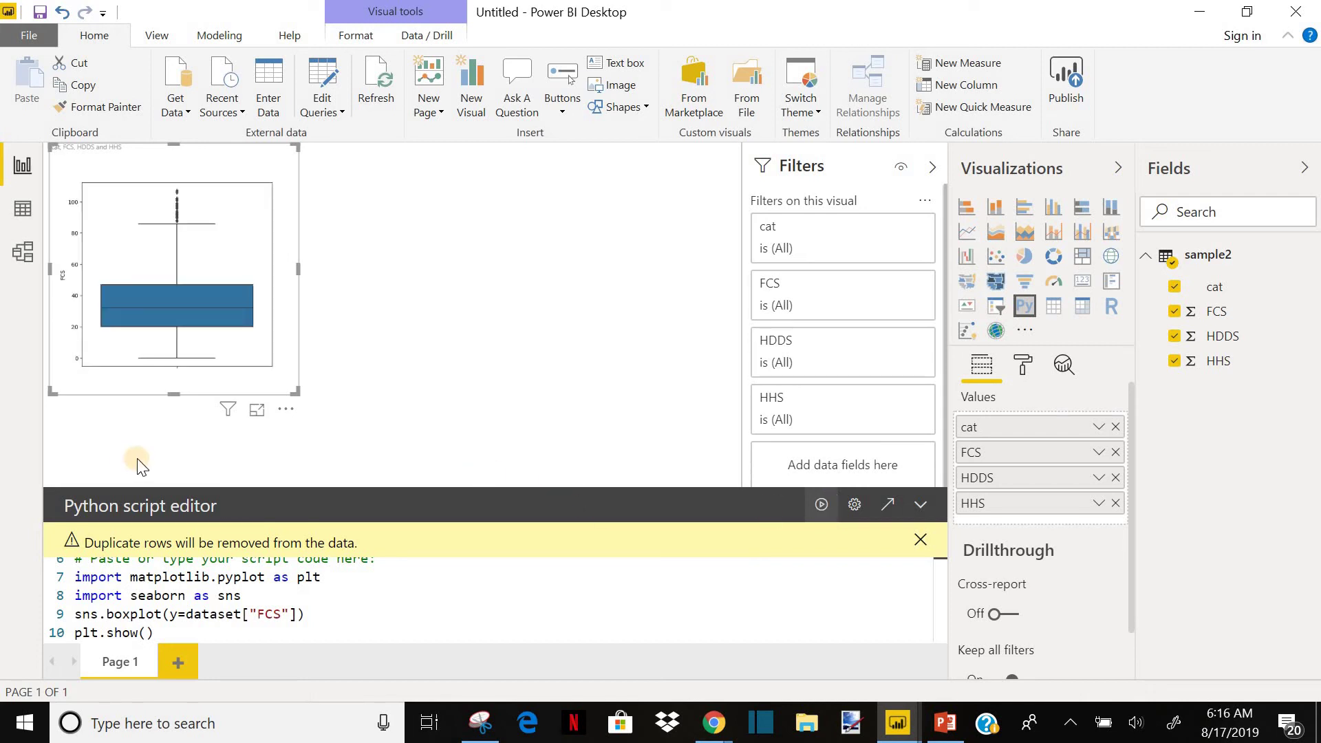
- Enlarge the boxplot visual in width and height on the report page and minimize the script editor
{"action": "left_click_drag", "start_coordinate": [297, 391], "coordinate": [408, 454]}
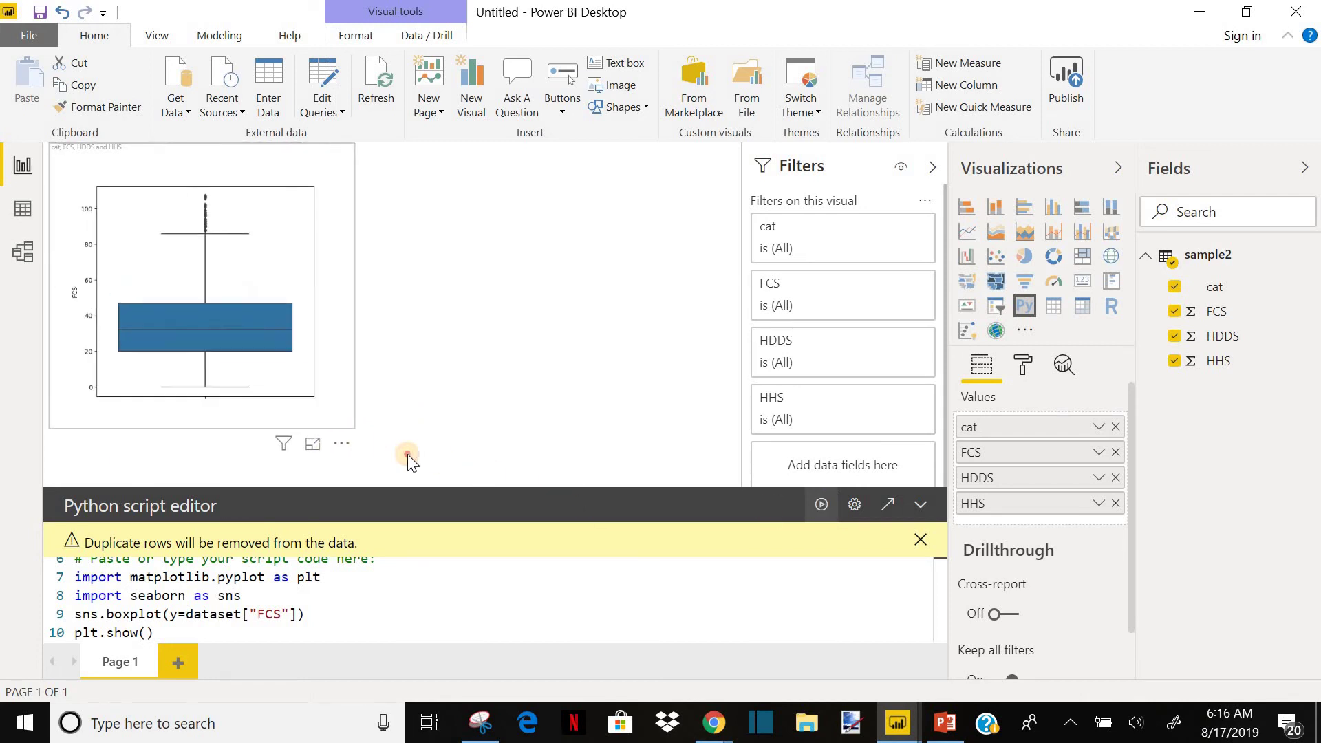
{"action": "left_click", "coordinate": [599, 427]}
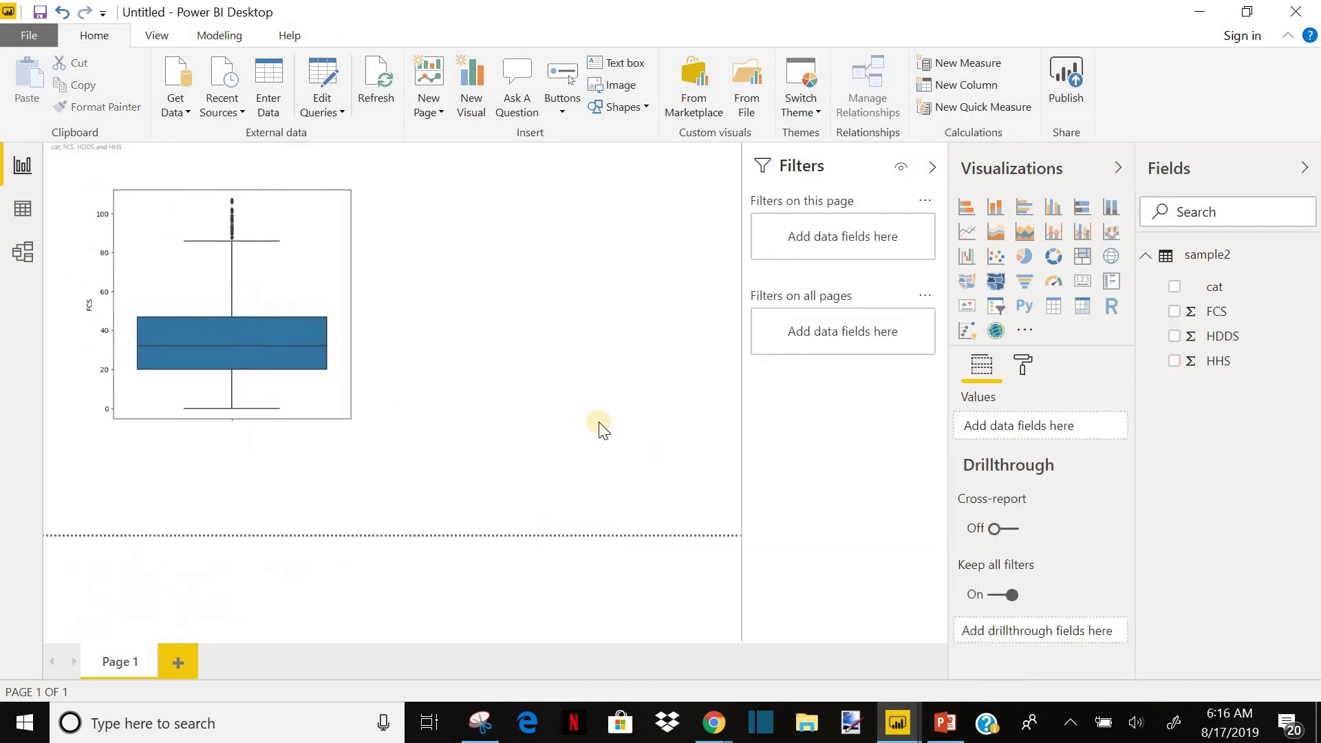
{"action": "left_click", "coordinate": [372, 323]}
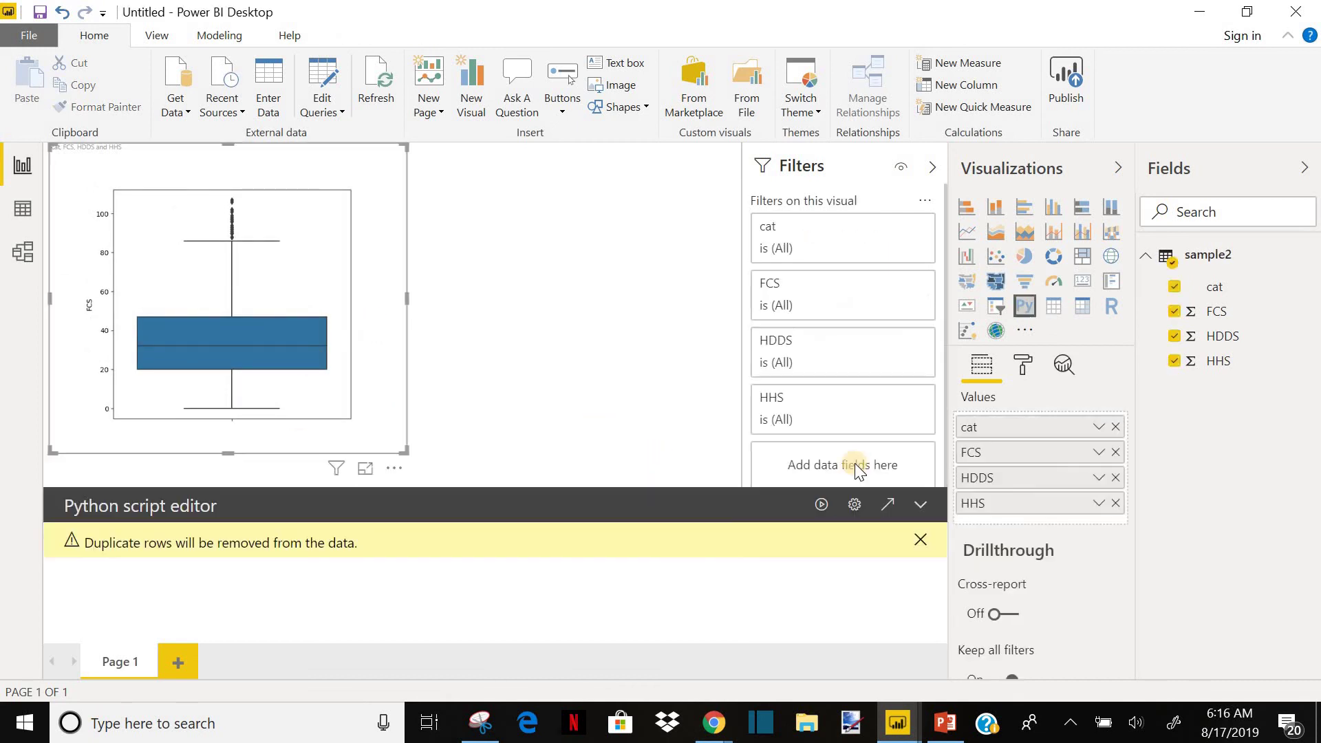
{"action": "left_click", "coordinate": [922, 509]}
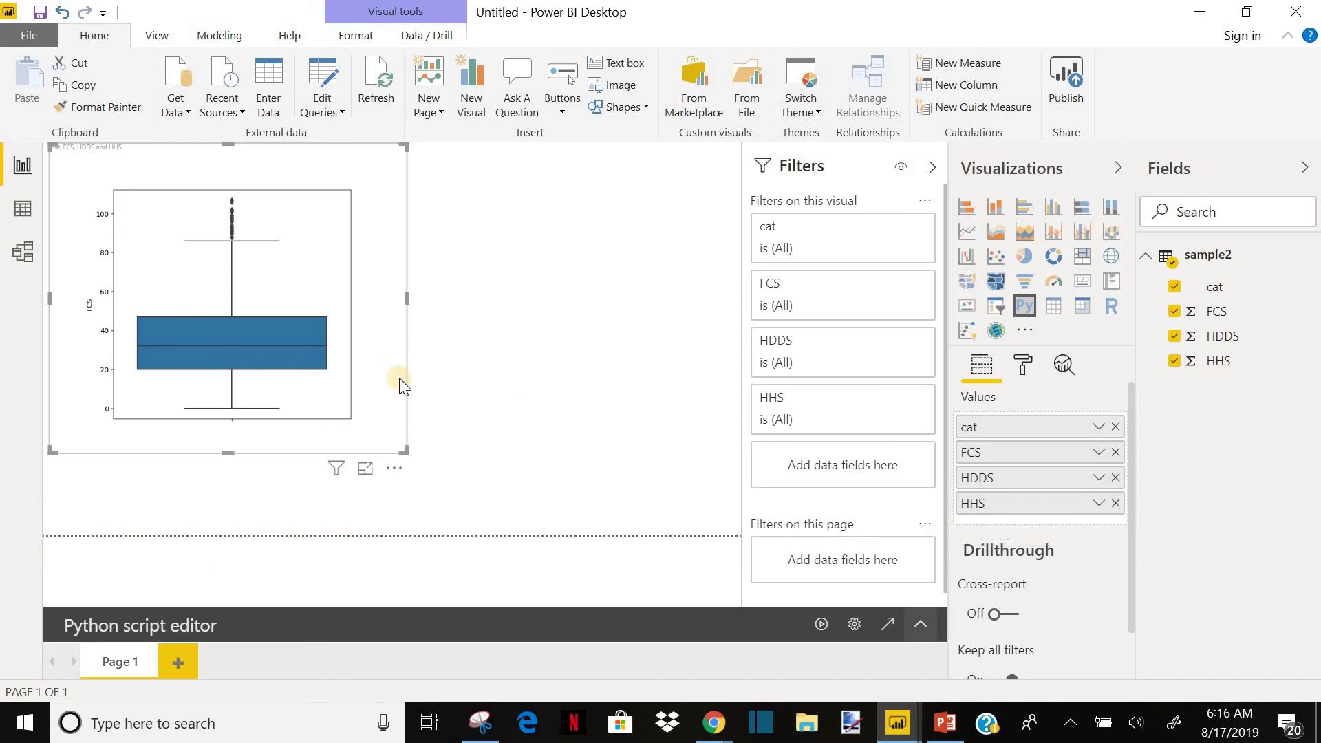
{"action": "left_click_drag", "start_coordinate": [404, 448], "coordinate": [494, 500]}
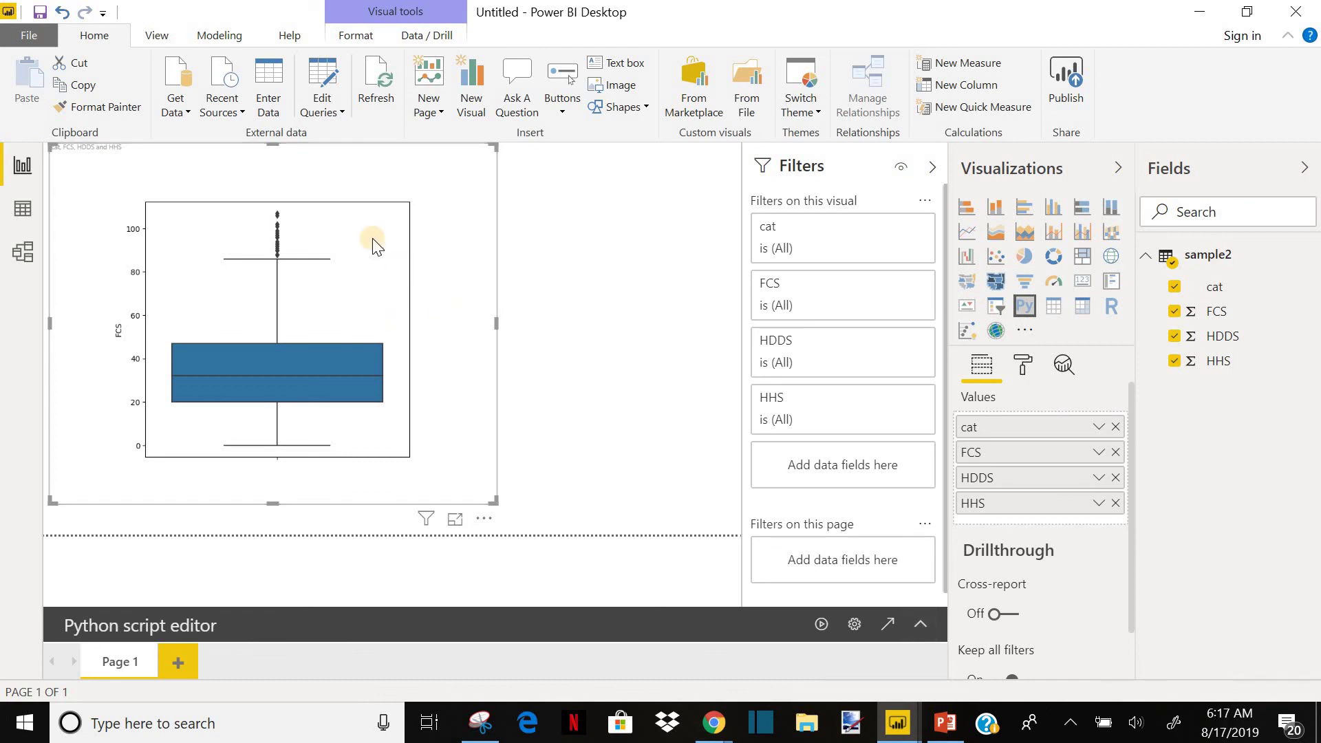
- Reopen the script editor and insert x=dataset["cat"], before the y argument of the boxplot call
{"action": "left_click", "coordinate": [920, 628]}
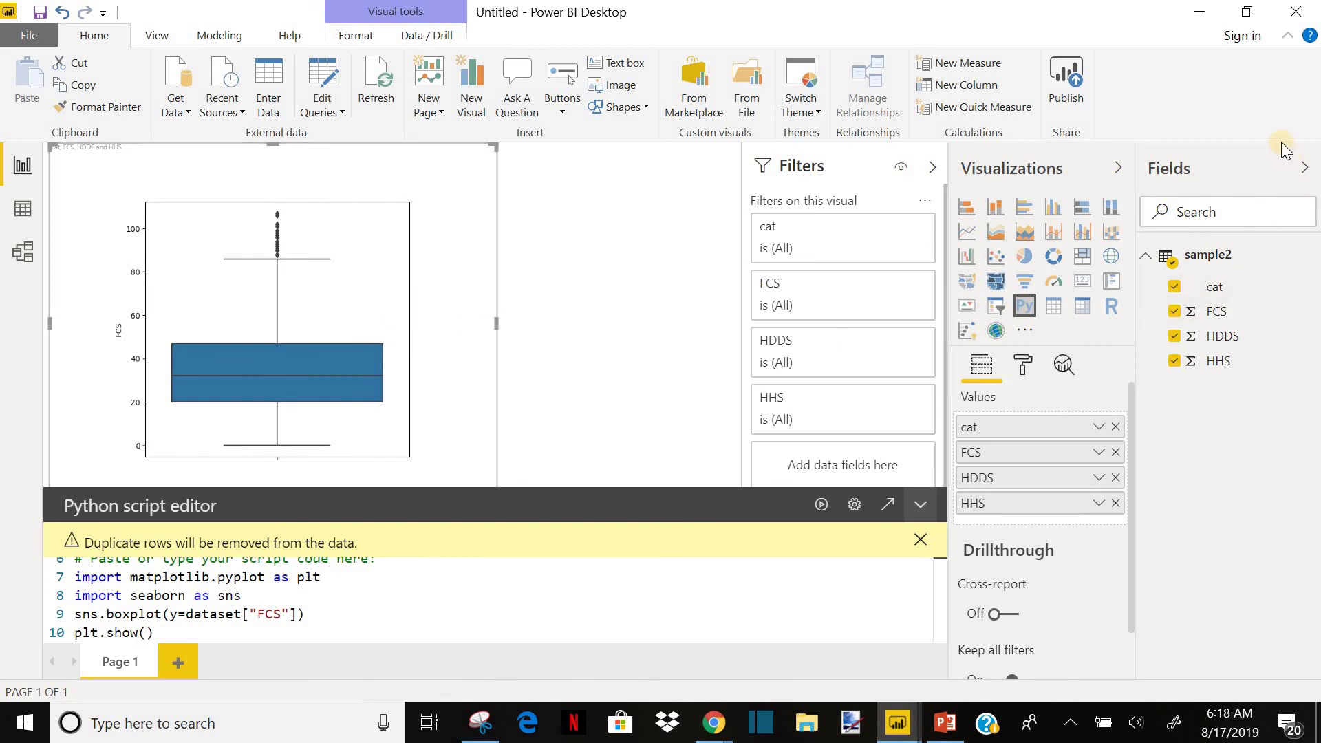
{"action": "left_click", "coordinate": [169, 614]}
{"action": "type", "text": "x"}
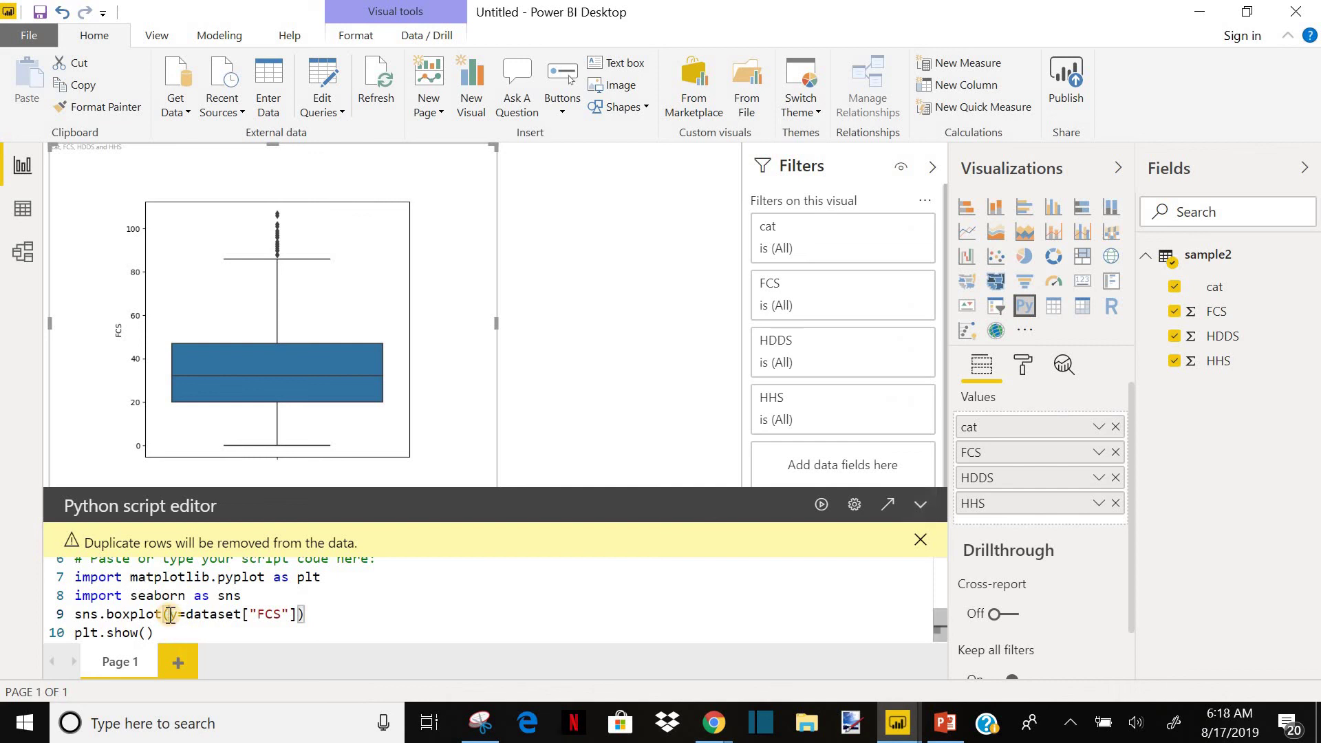
{"action": "type", "text": "="}
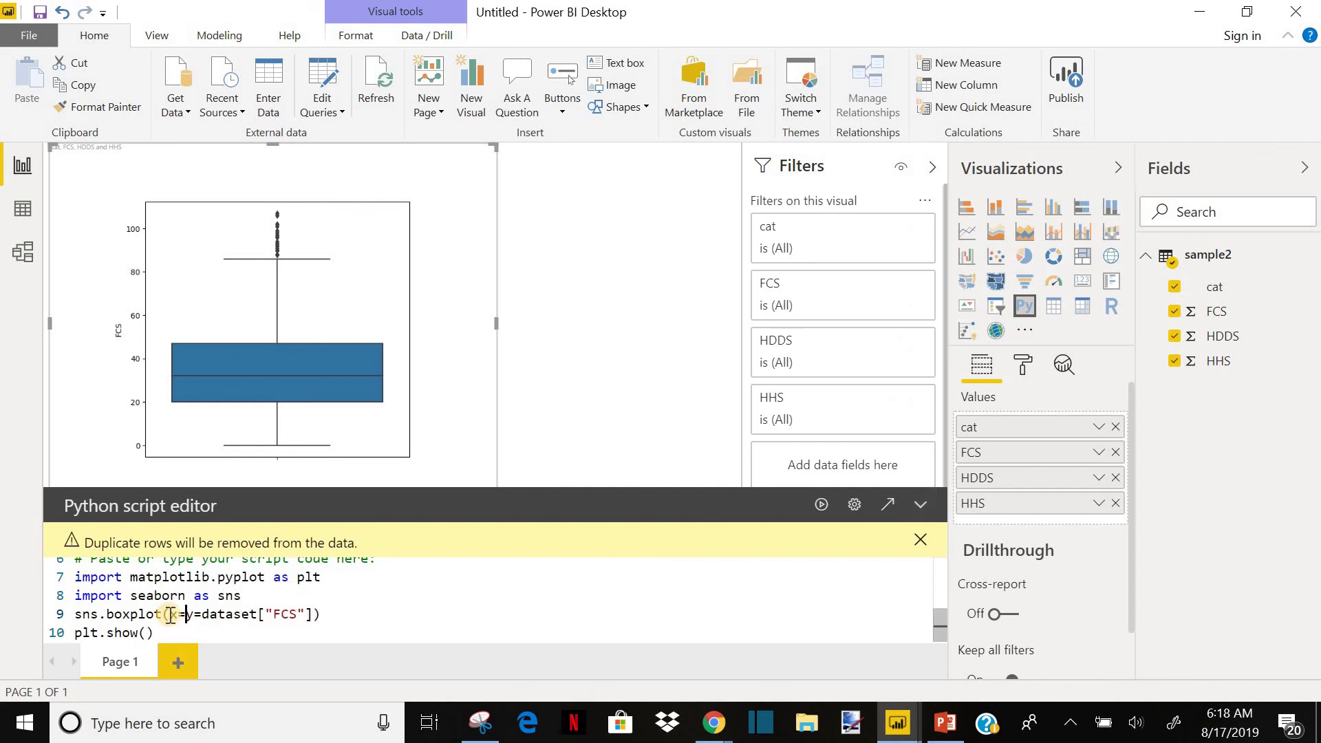
{"action": "type", "text": "data"}
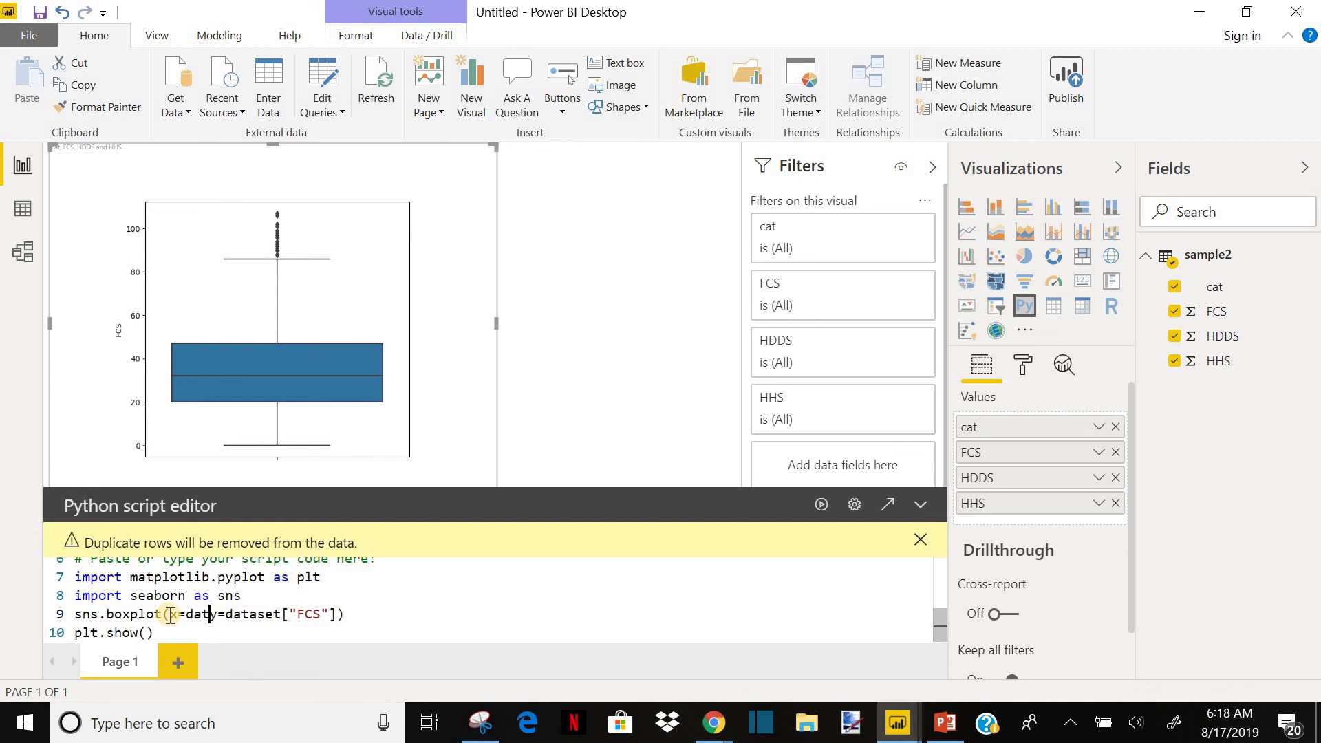
{"action": "type", "text": "set"}
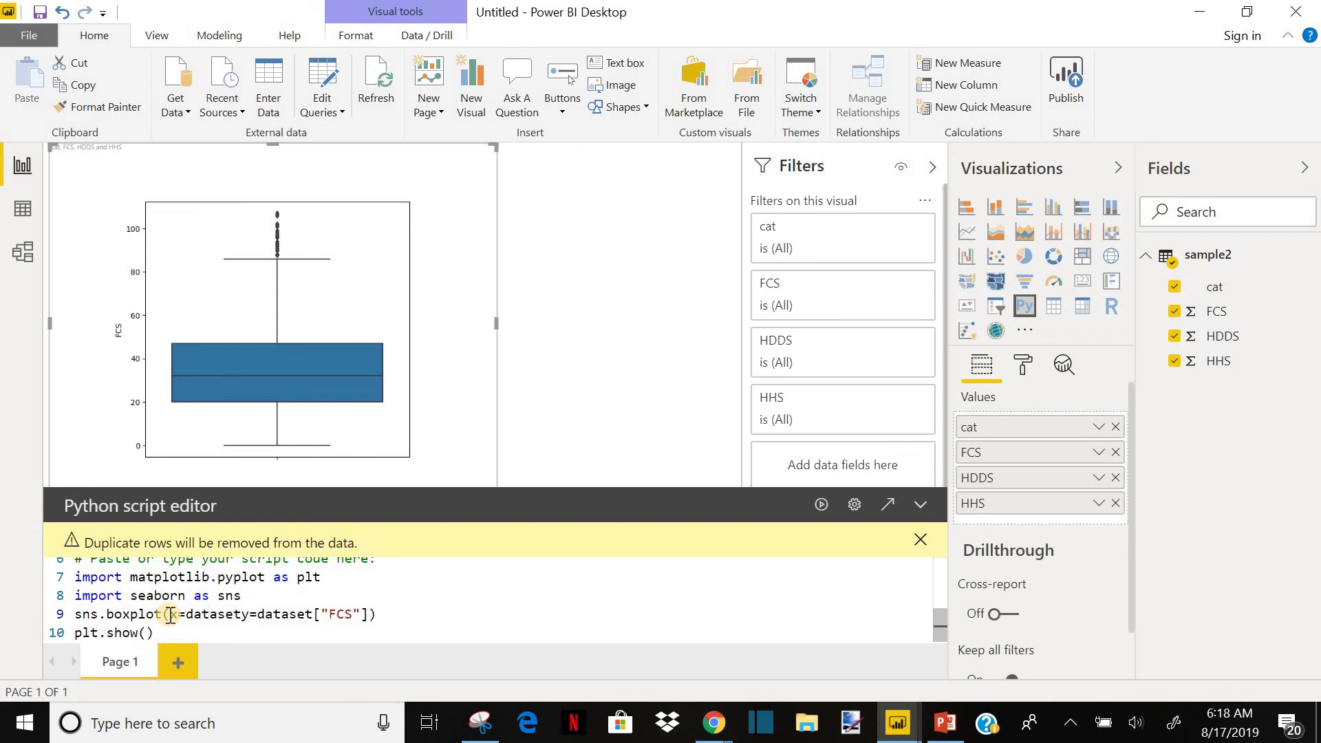
{"action": "type", "text": "["}
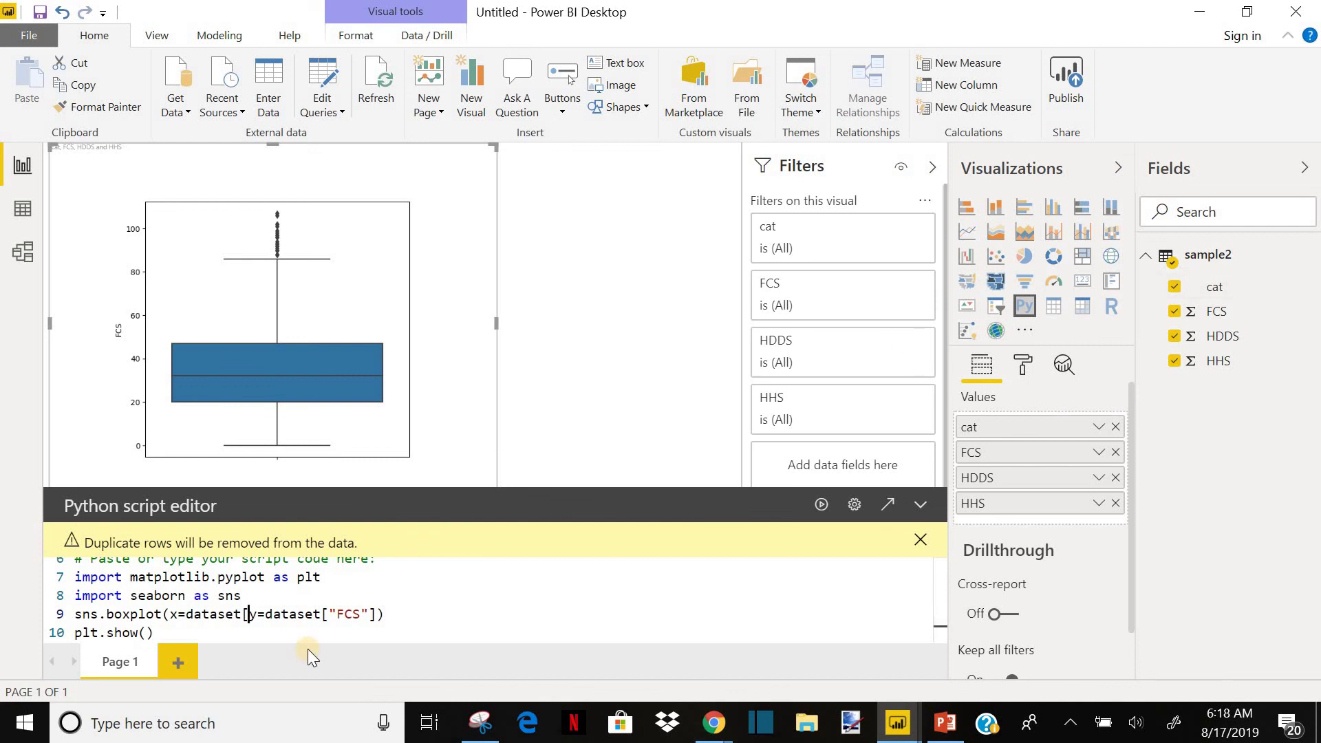
{"action": "type", "text": "\""}
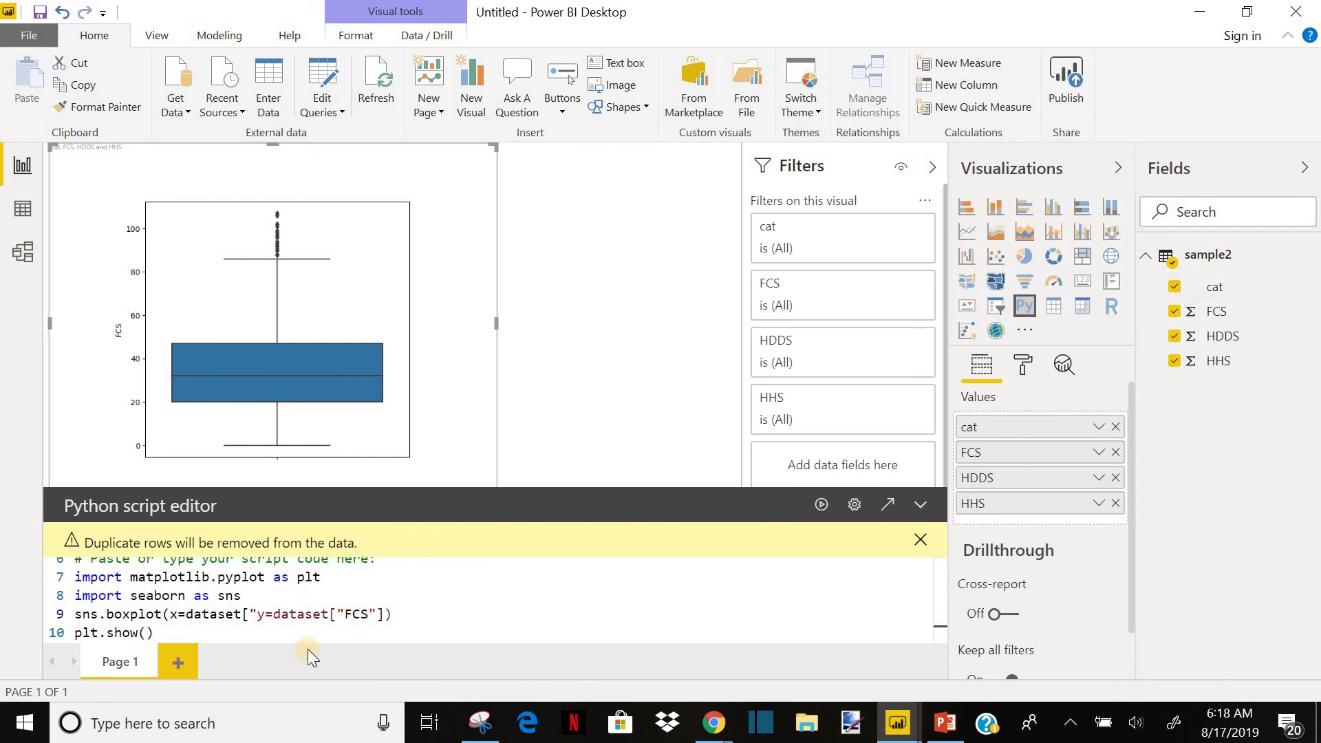
{"action": "type", "text": "ca"}
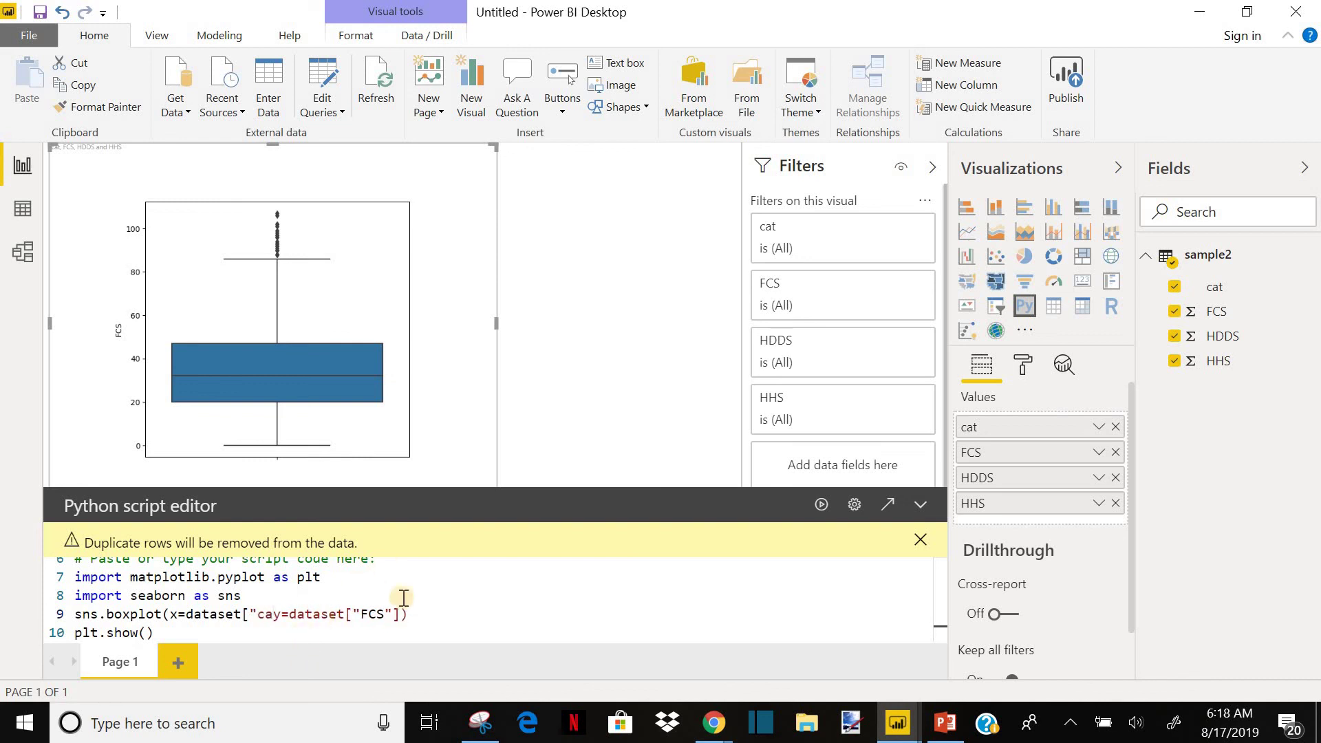
{"action": "scroll", "coordinate": [413, 576], "scroll_direction": "up", "scroll_amount": 2}
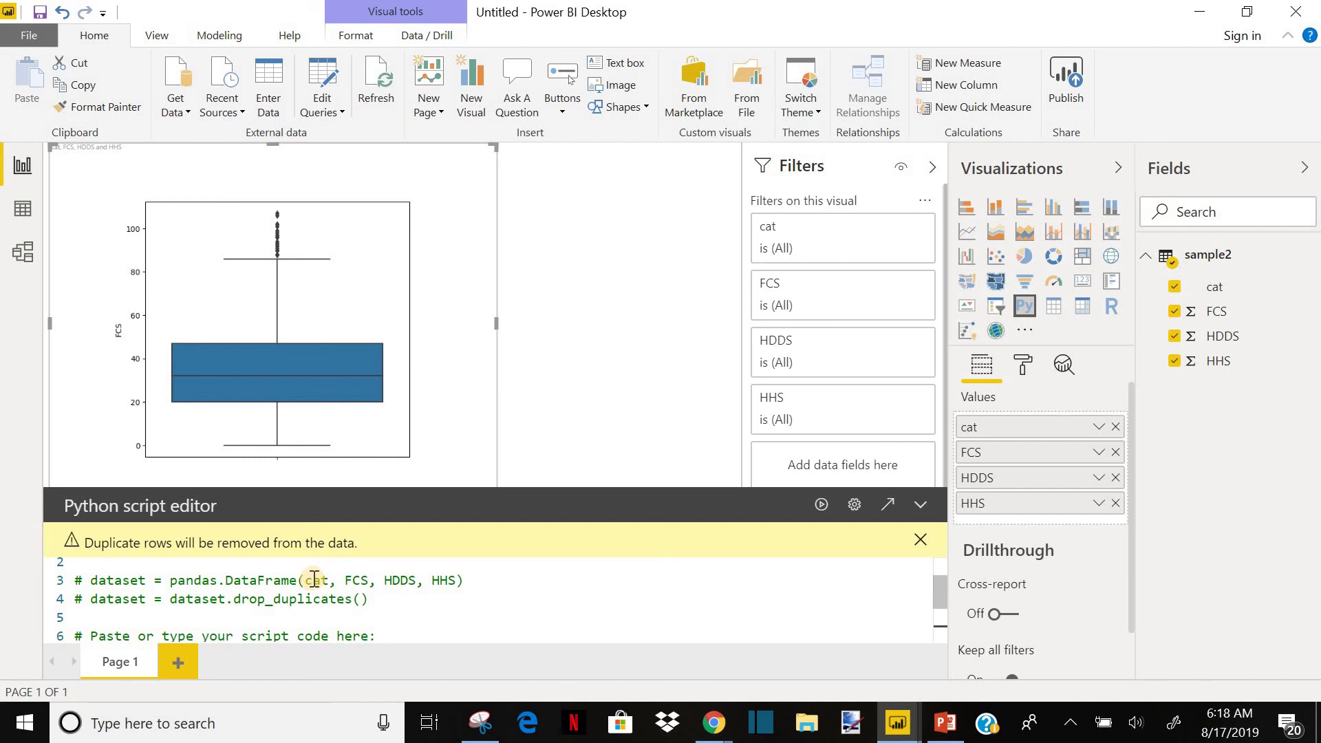
{"action": "scroll", "coordinate": [314, 578], "scroll_direction": "down", "scroll_amount": 2}
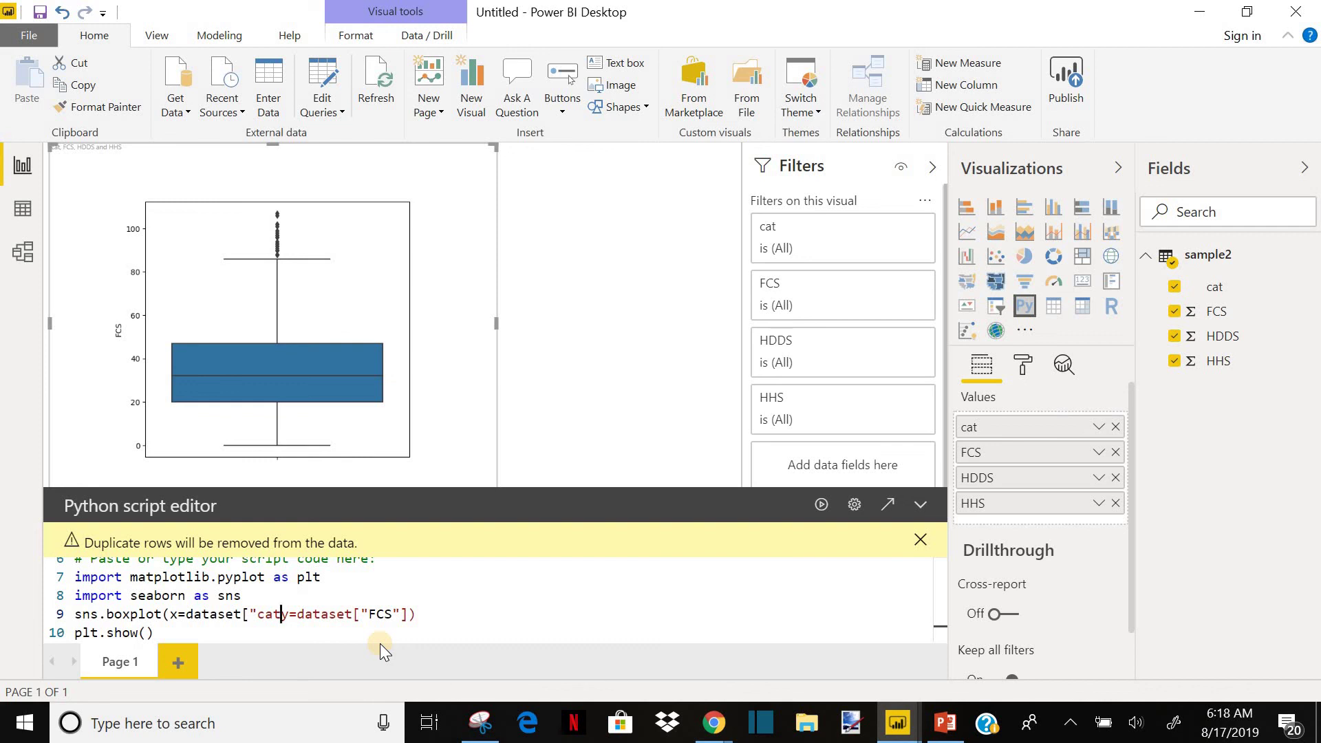
{"action": "type", "text": "\""}
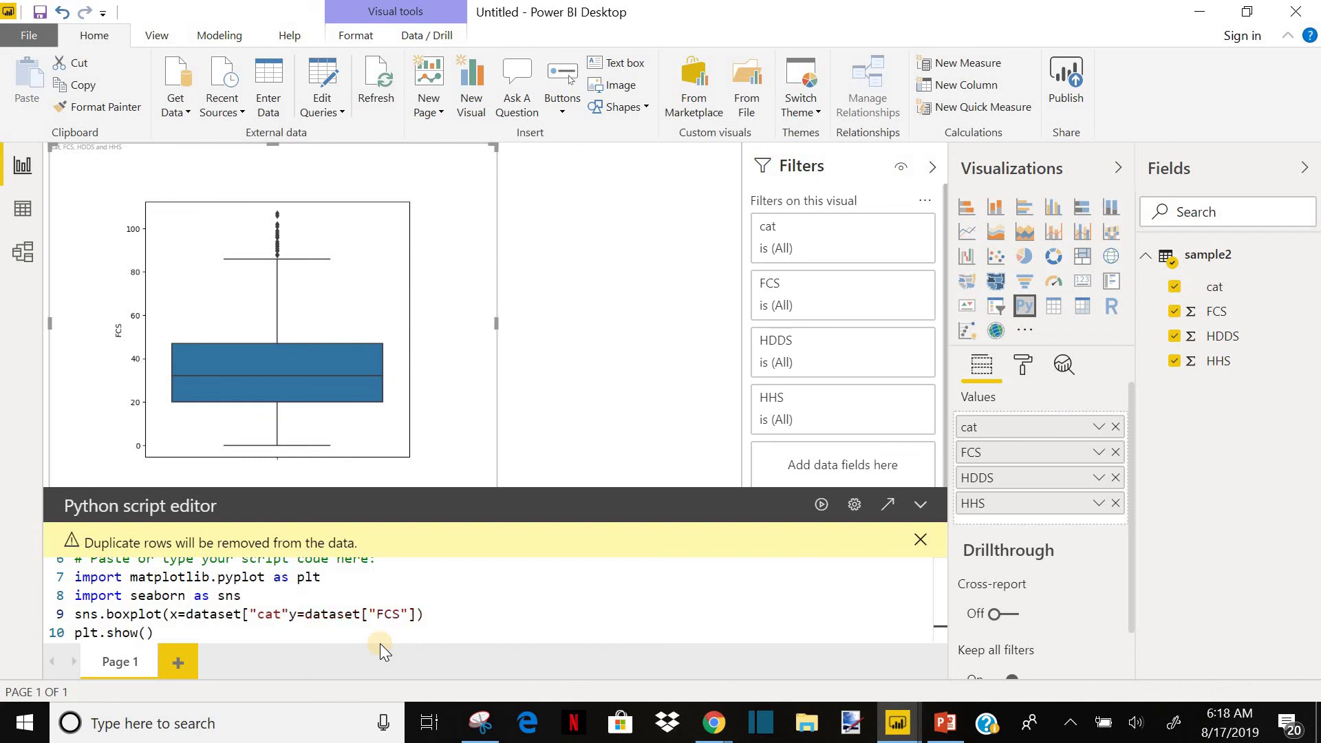
{"action": "type", "text": "}"}
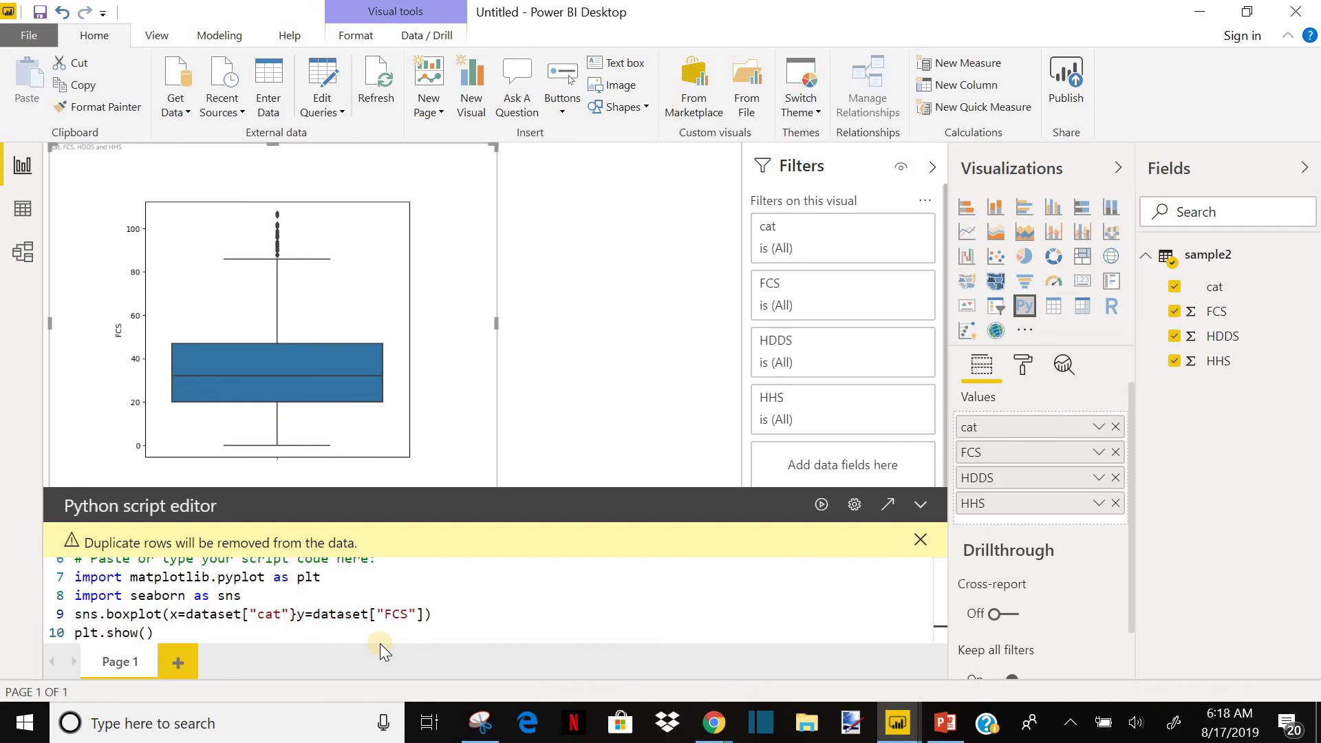
{"action": "key", "text": "BackSpace"}
{"action": "type", "text": "],"}
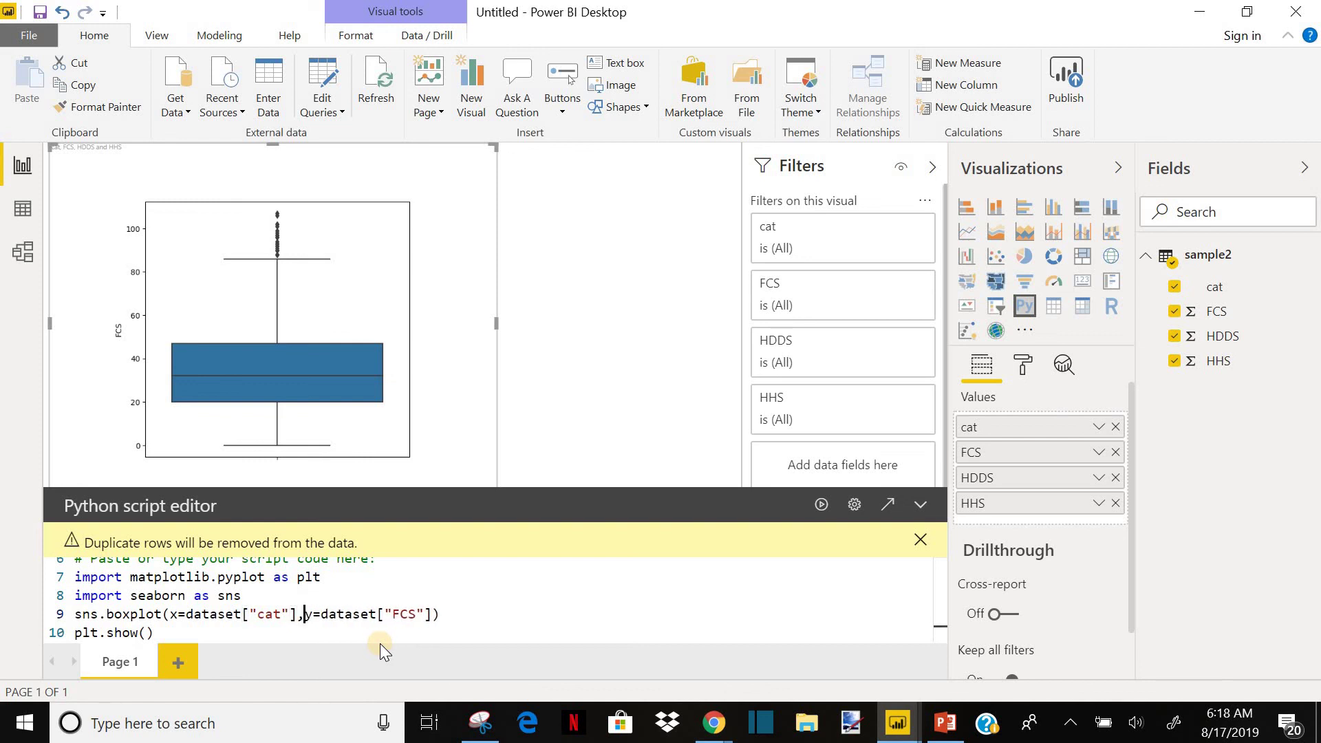
- Run the updated boxplot script, collapse the script editor and deselect the visual
{"action": "left_click", "coordinate": [441, 615]}
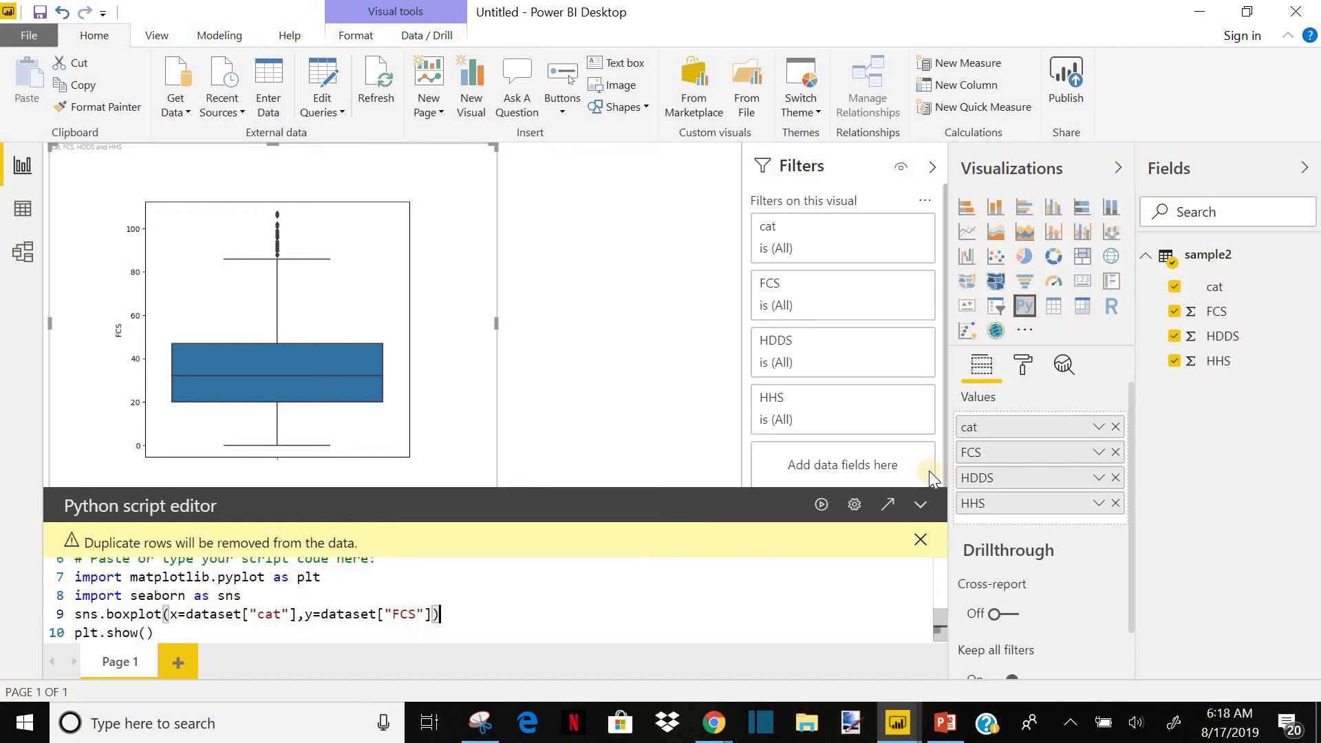
{"action": "left_click", "coordinate": [820, 506]}
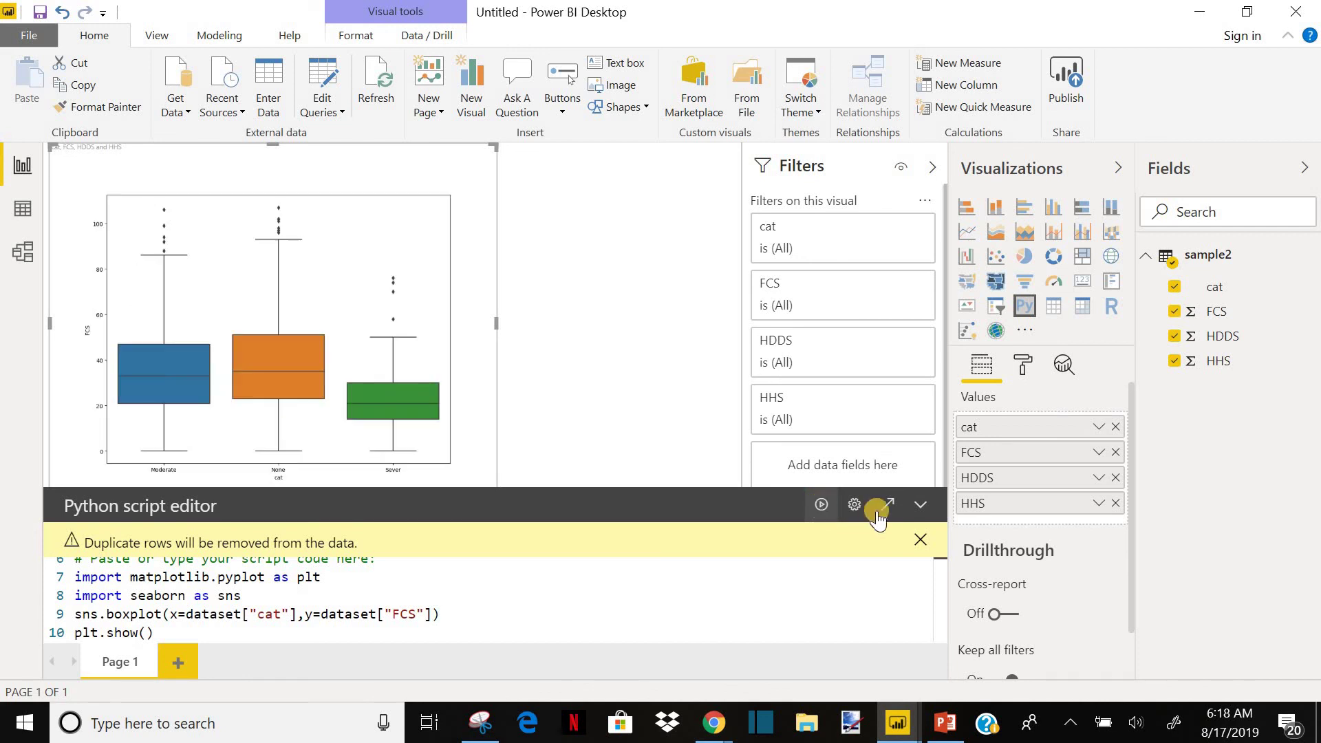
{"action": "left_click", "coordinate": [787, 514]}
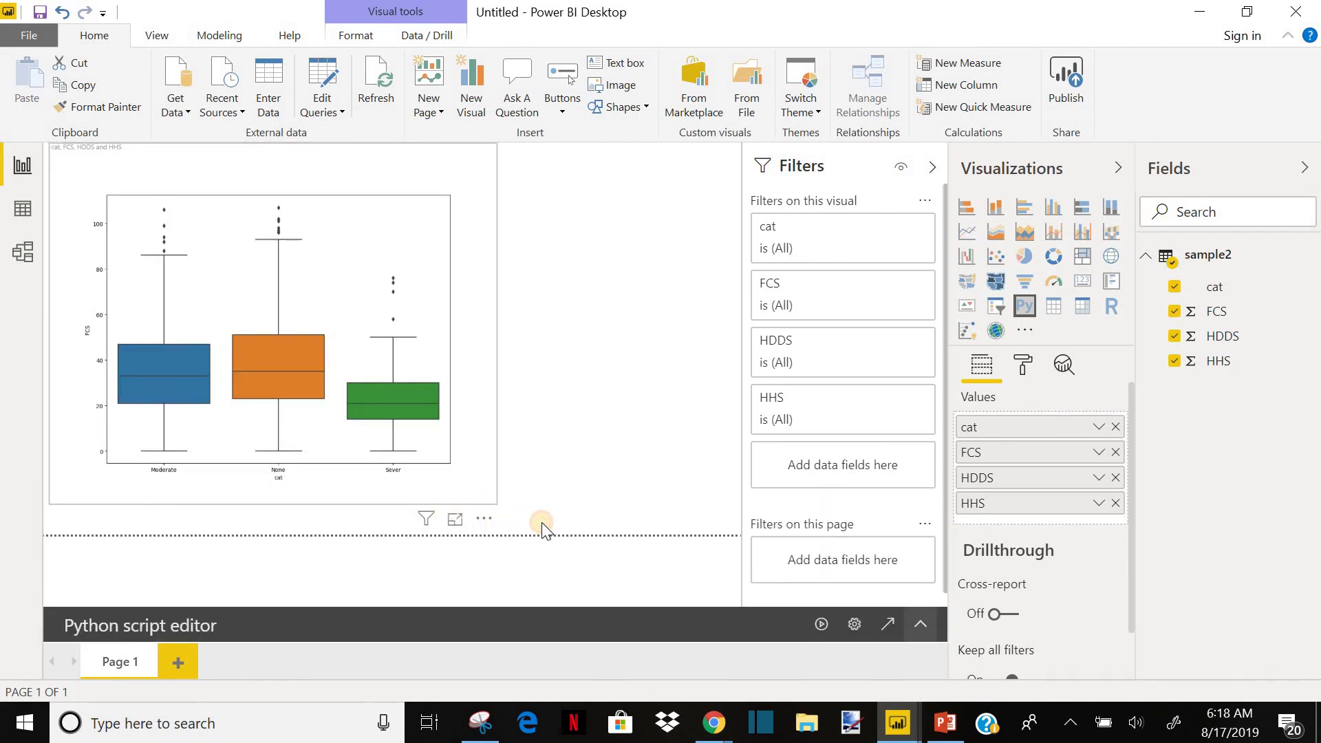
{"action": "left_click", "coordinate": [509, 416]}
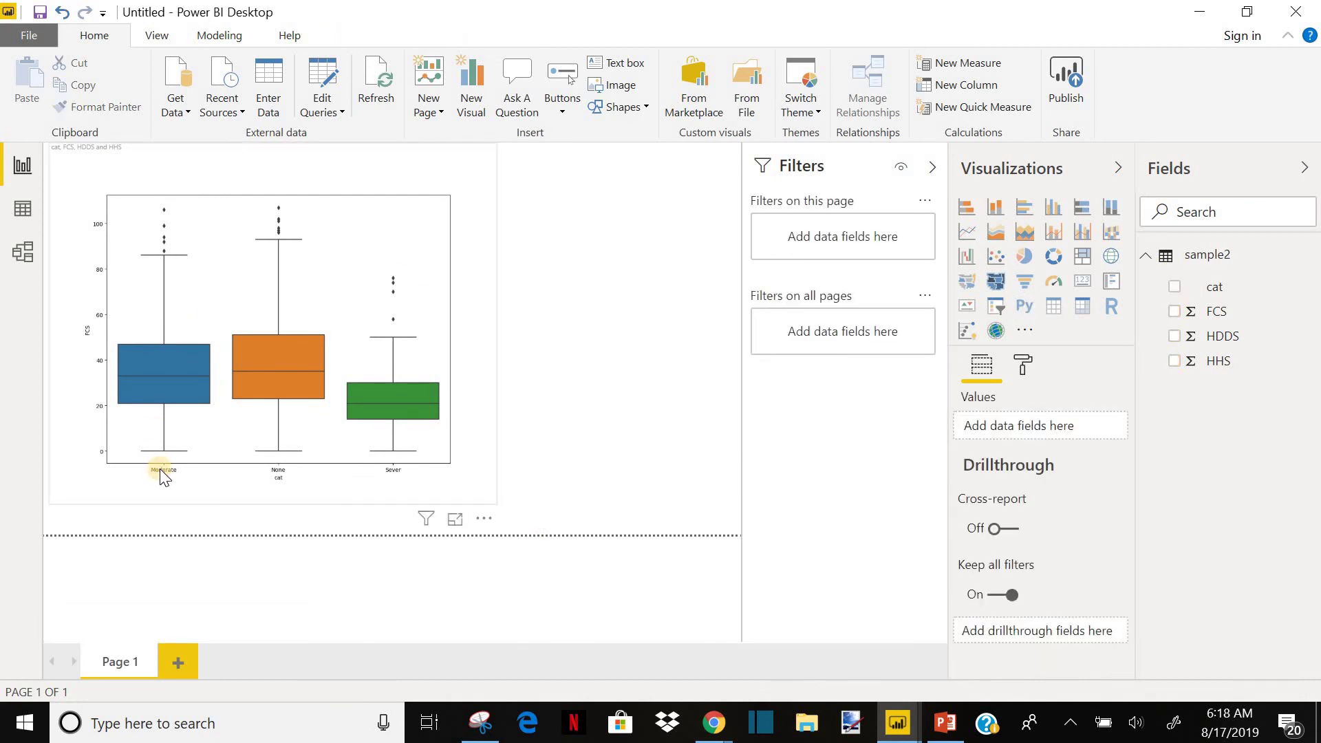